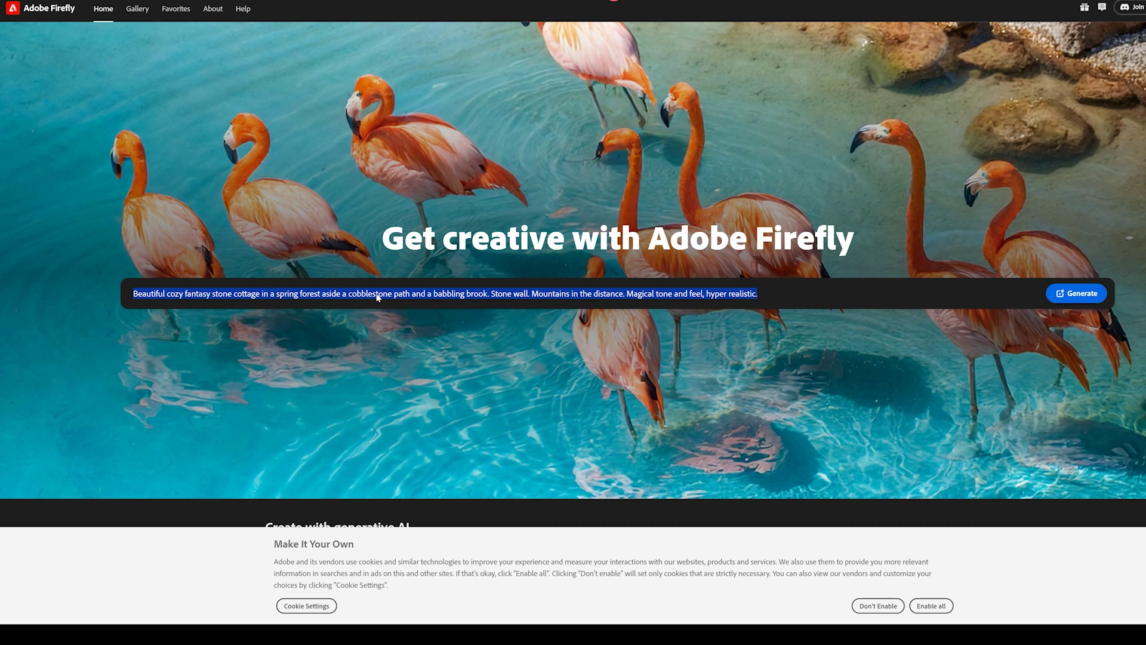
Replace the sample prompt with a professional portrait-of-a-person-on-plain-grey-background prompt and generate images
key(BackSpace)
text(portrait of a person, cou)
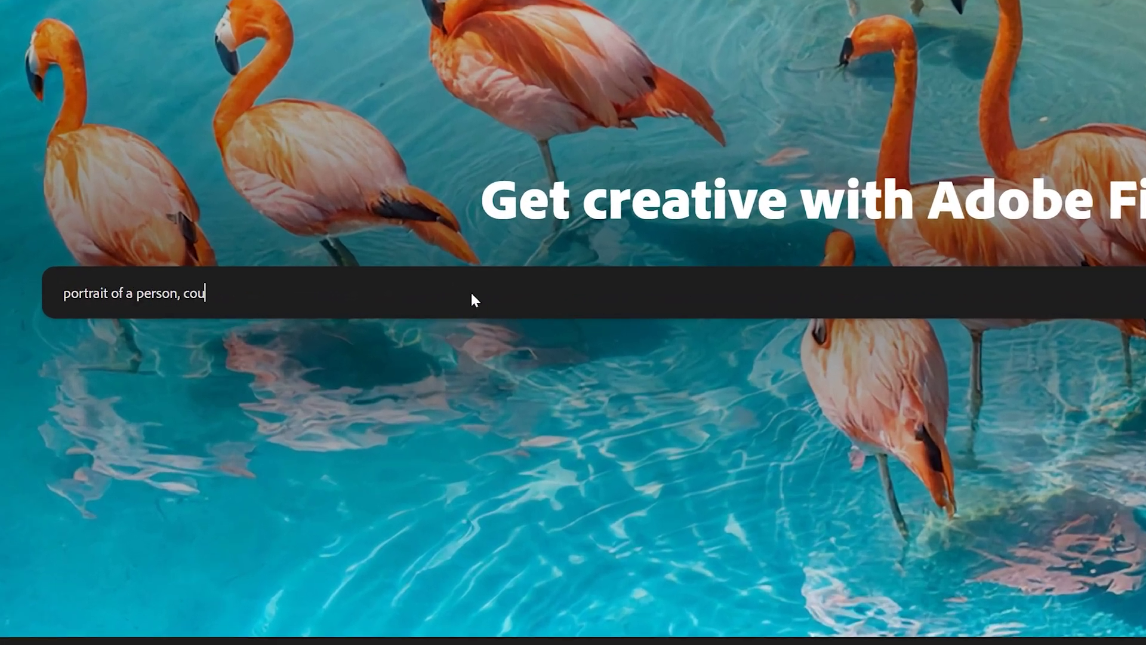
text(ld be of any ethnicity, on a plain grey background, looking pro)
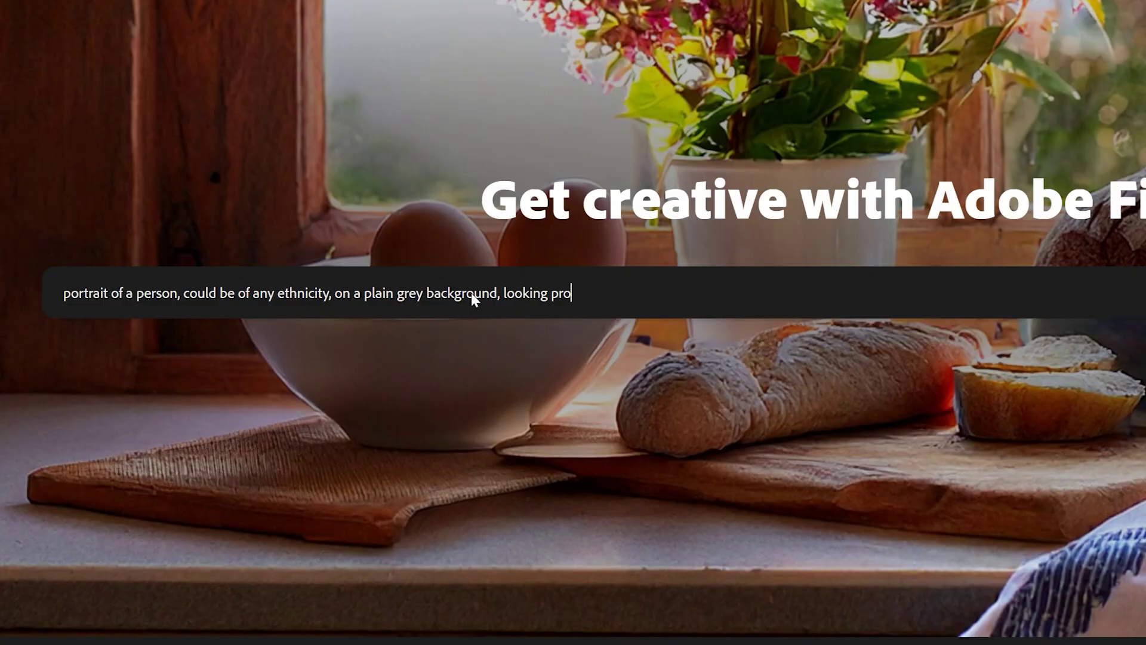
key(BackSpace)
key(BackSpace)
key(BackSpace)
key(BackSpace)
key(BackSpace)
key(BackSpace)
key(BackSpace)
key(BackSpace)
key(BackSpace)
key(BackSpace)
key(BackSpace)
text(professional)
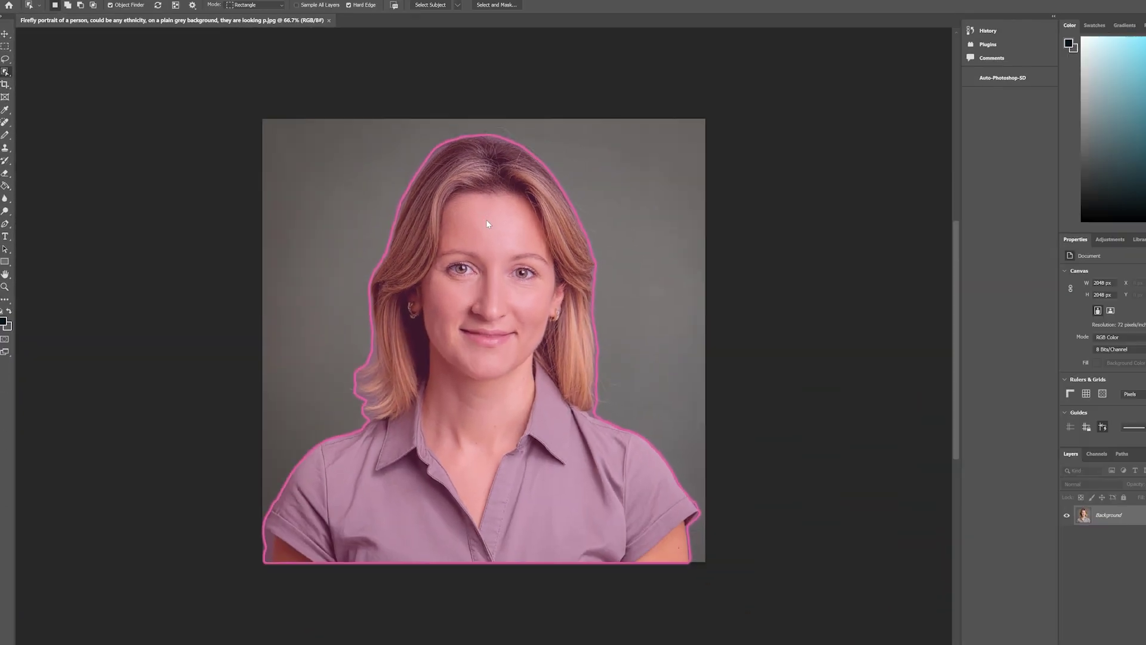
Select the woman as the subject and copy her onto her own layer
click(487, 220)
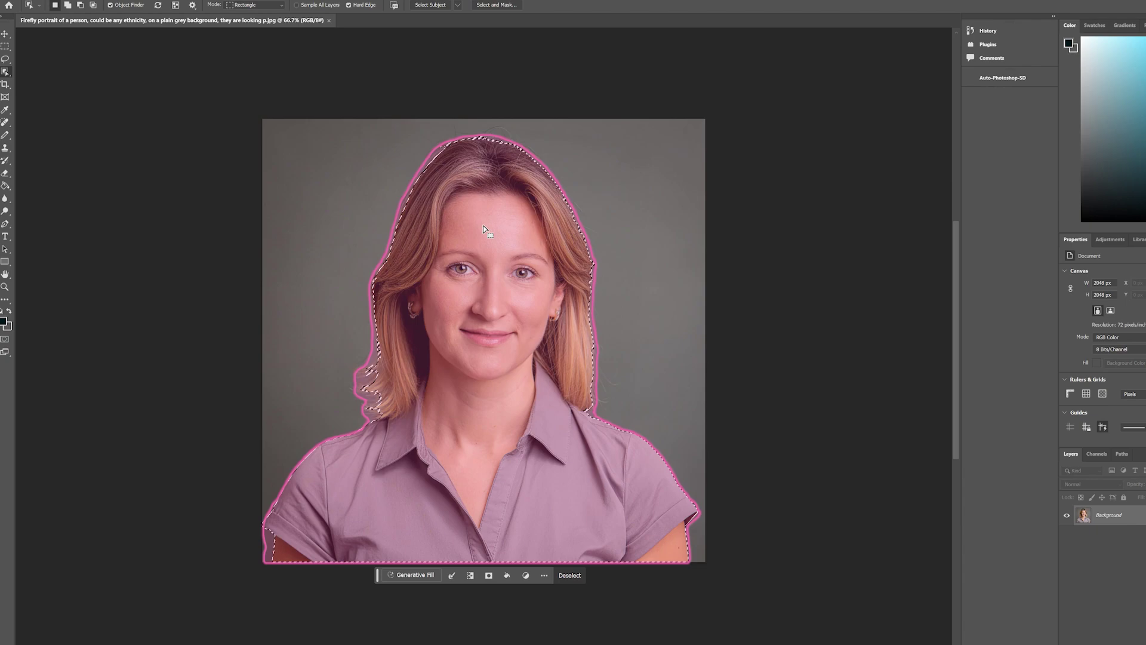
key(ctrl+j)
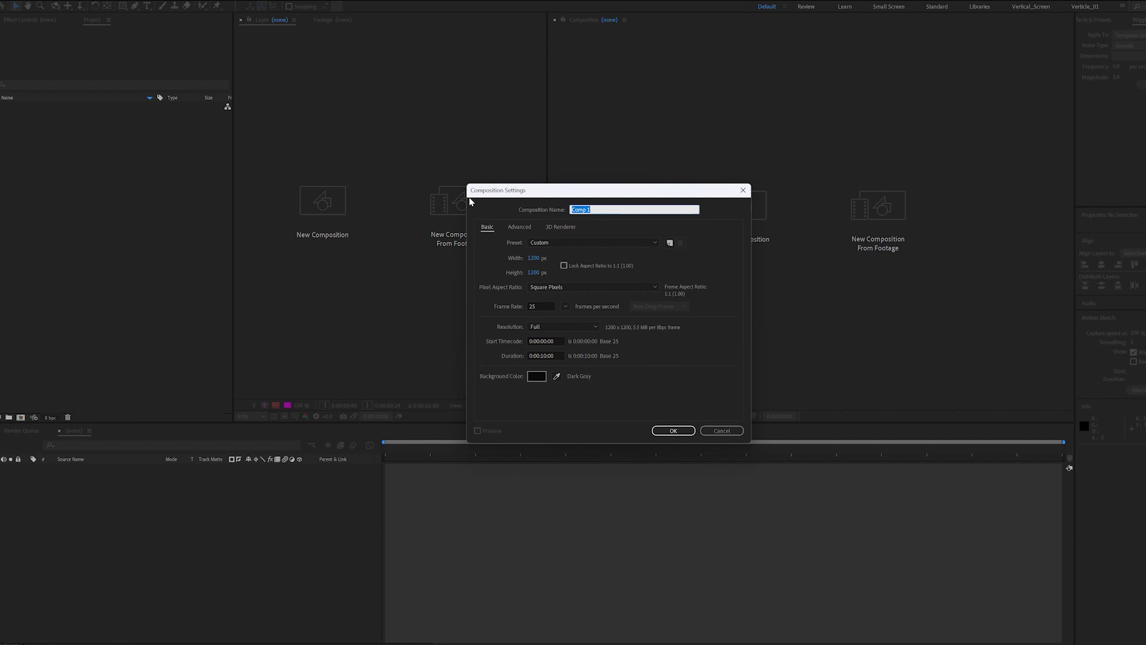
Create the 1200×1200 Photo_Stack comp and confirm the Images folder for the imported PSDs
text(Photo_Stack)
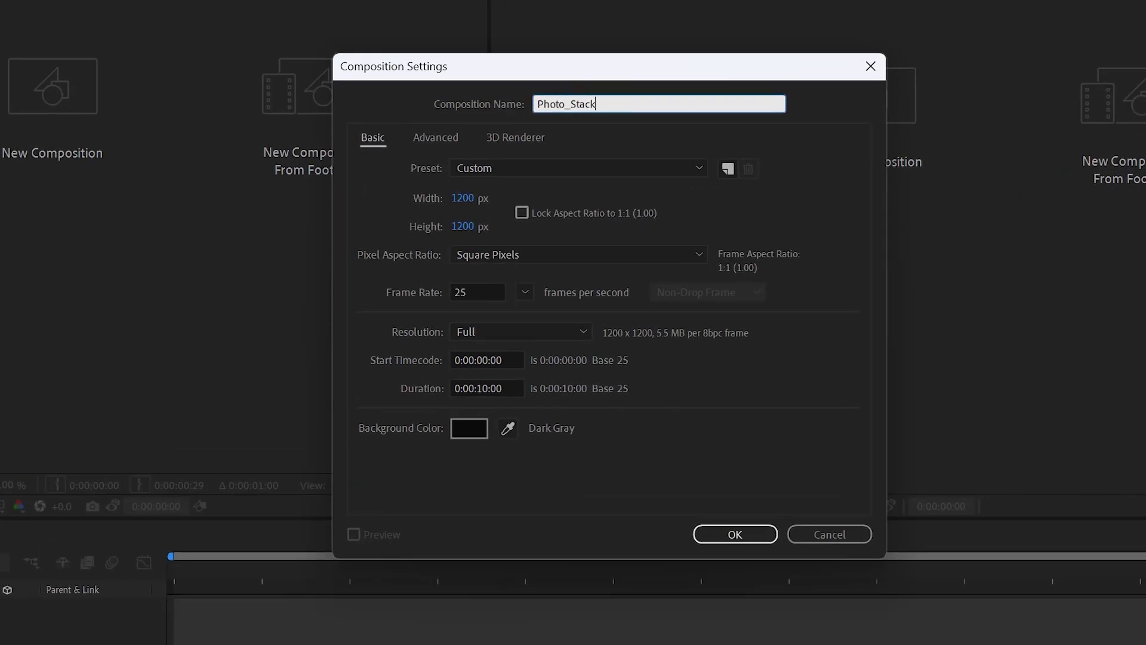
key(Return)
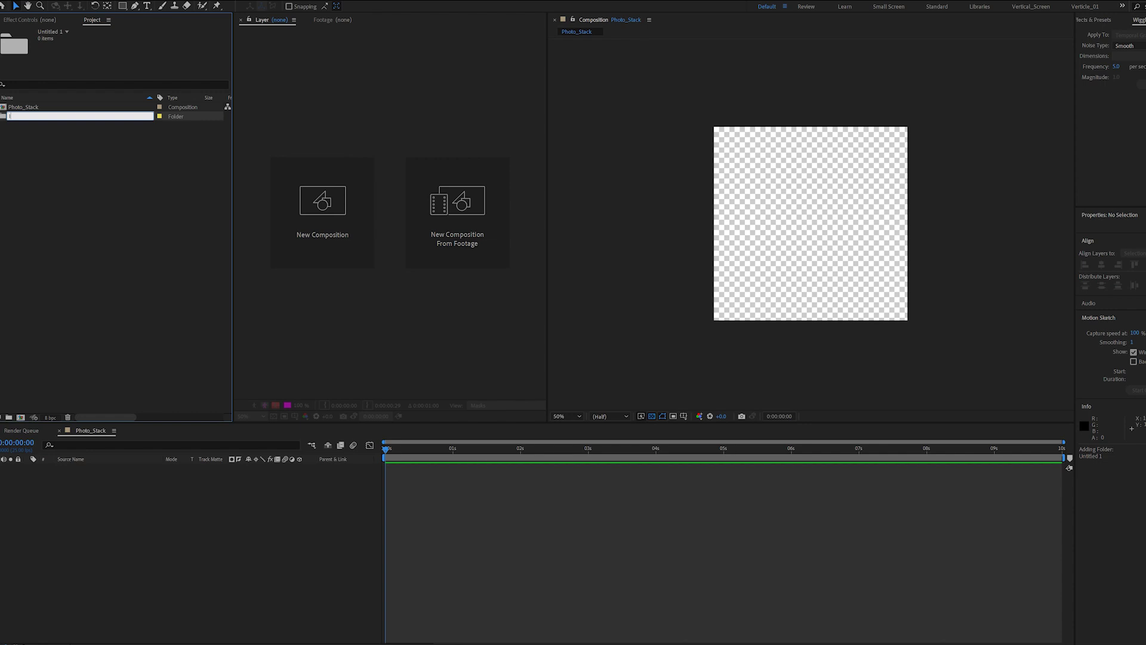
key(Return)
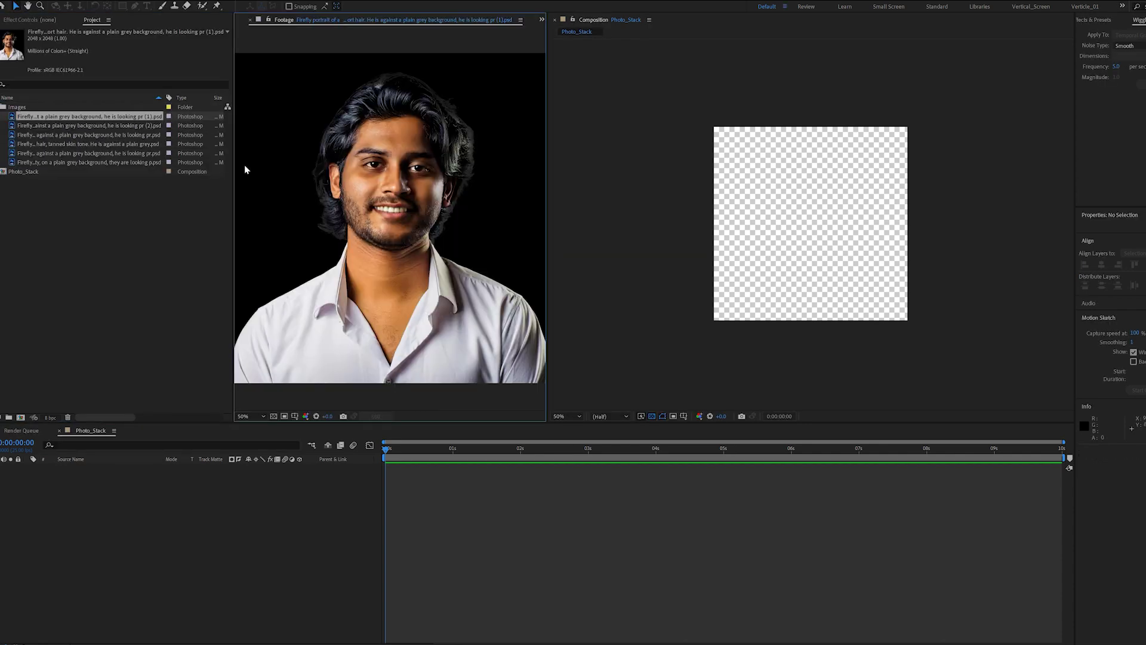
Add the woman's portrait to Photo_Stack and scale it to 60%
click(36, 126)
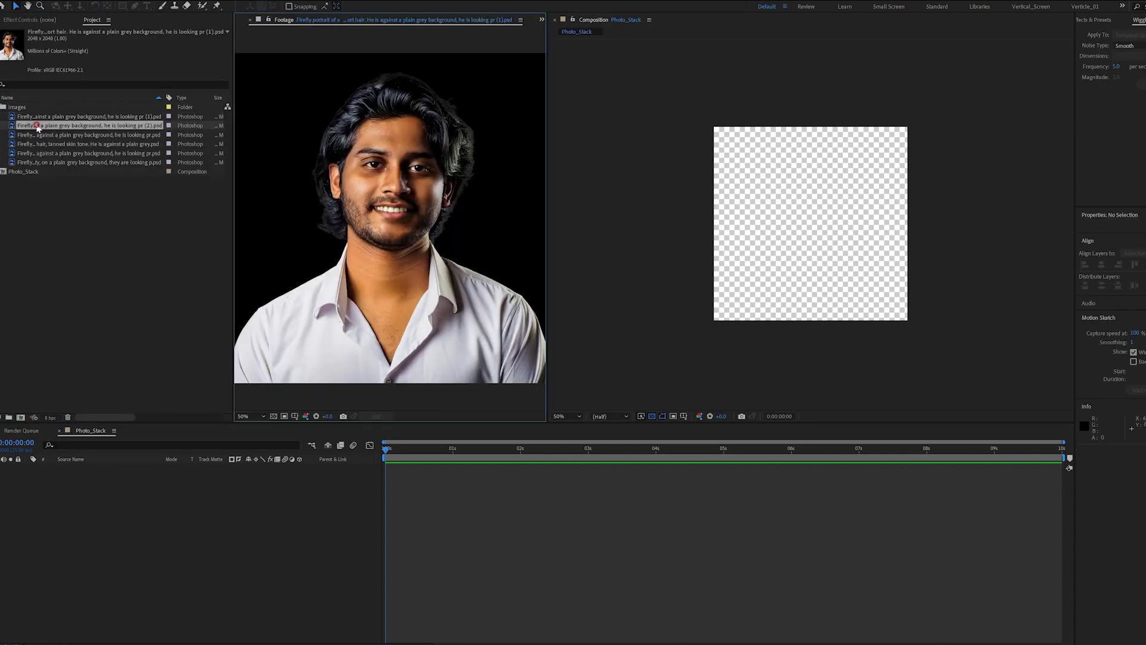
click(48, 144)
drag(47, 162, 163, 541)
key(s)
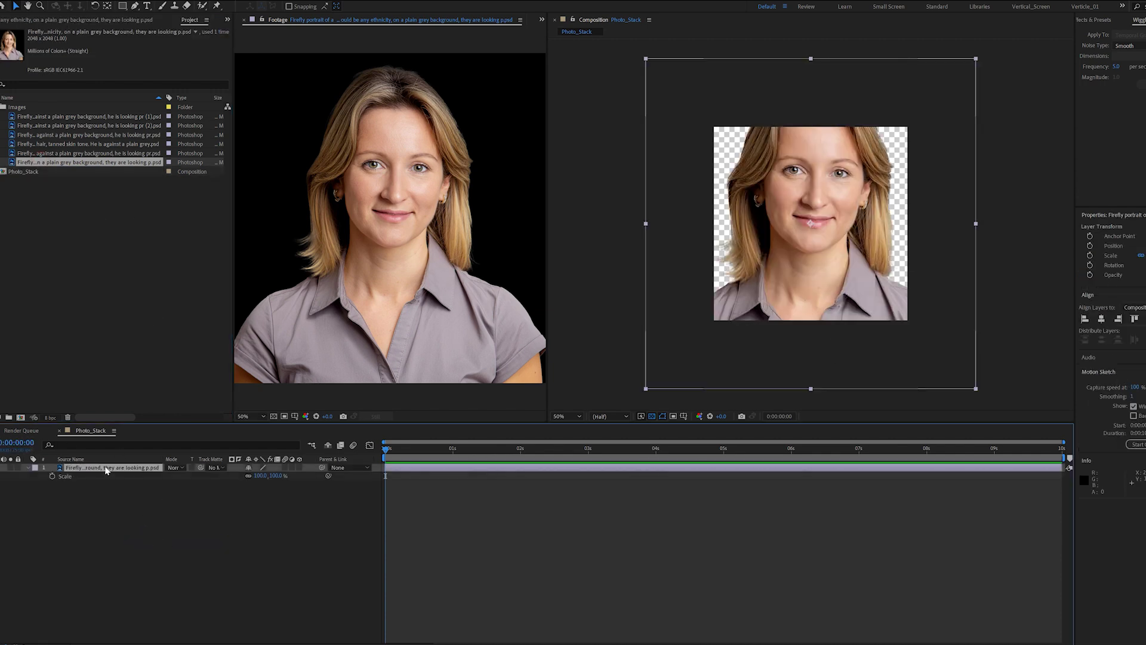
click(260, 475)
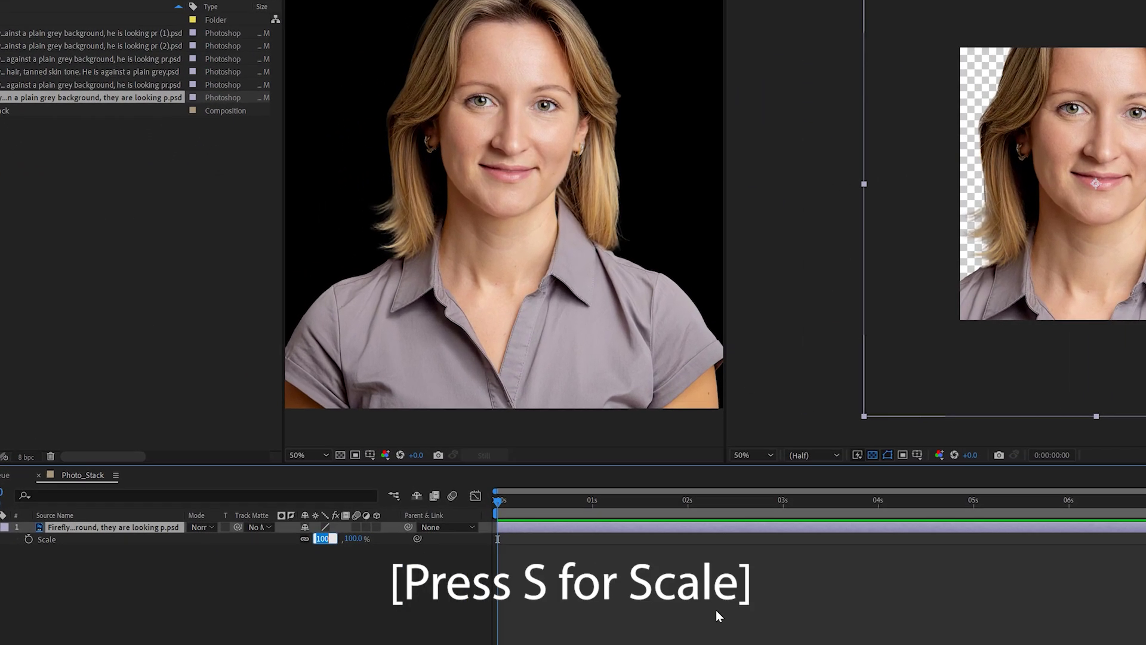
key(Return)
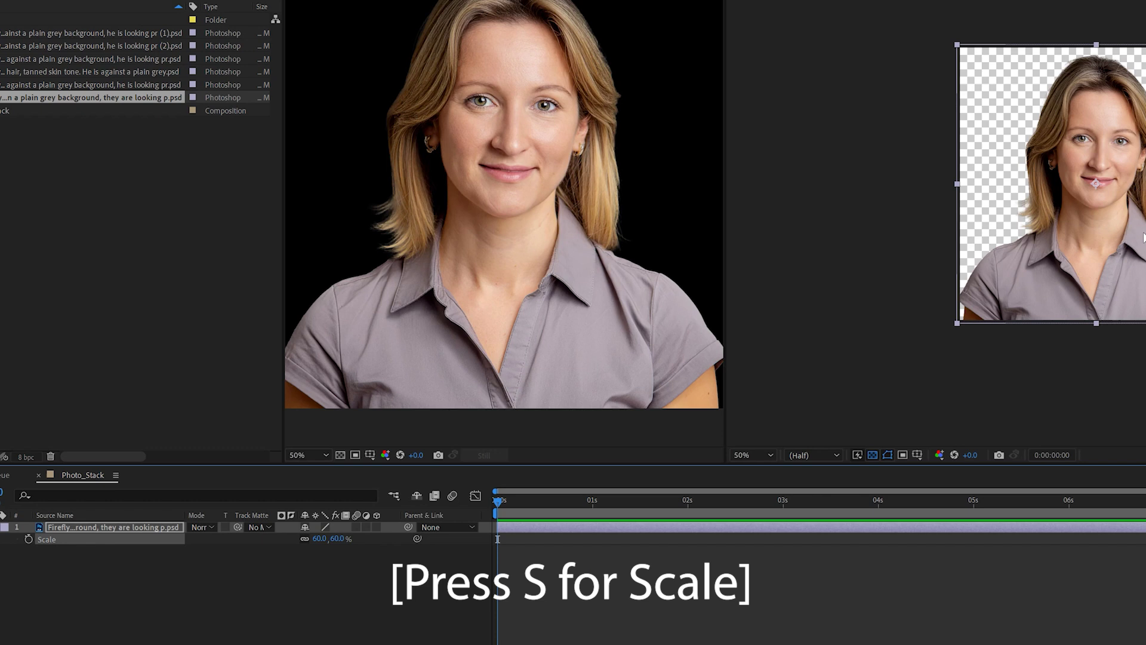
click(1123, 266)
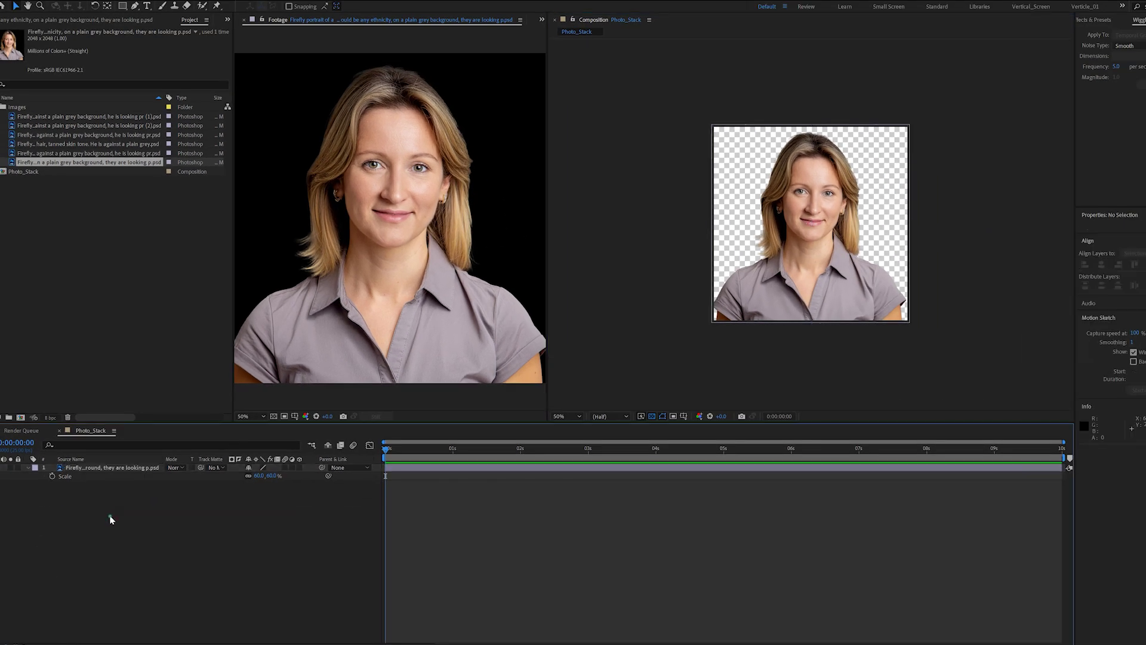
Add a near-white EAEAEA solid layer to the comp
right_click(110, 520)
mouse_move(143, 526)
click(280, 548)
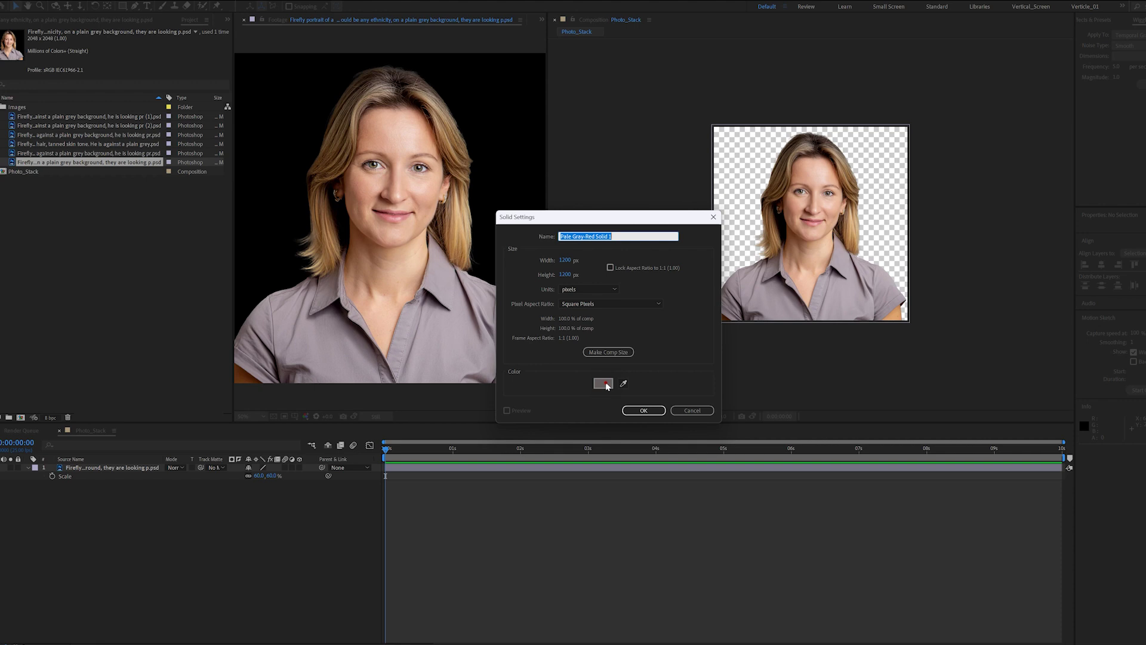
click(603, 383)
drag(289, 251, 260, 259)
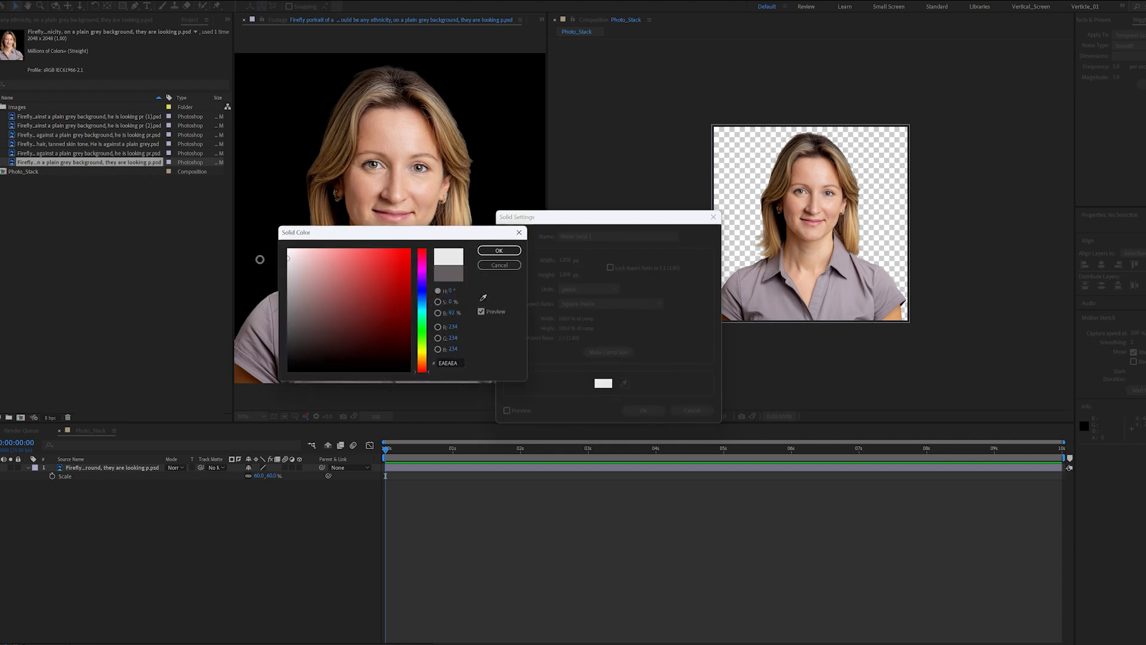
click(490, 250)
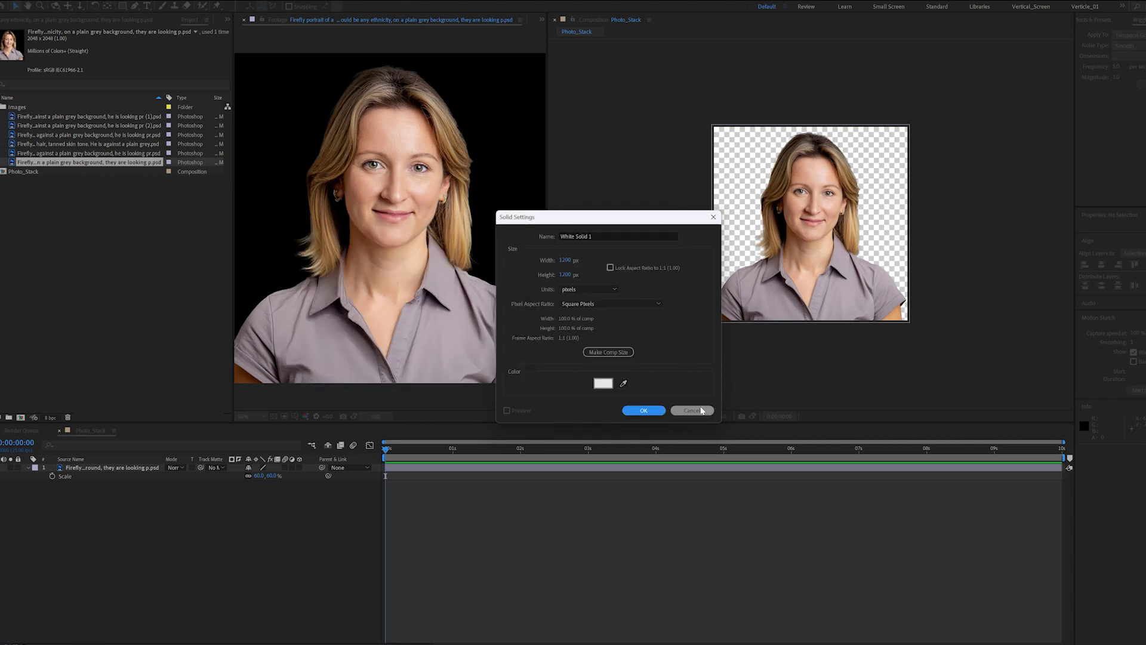
click(645, 411)
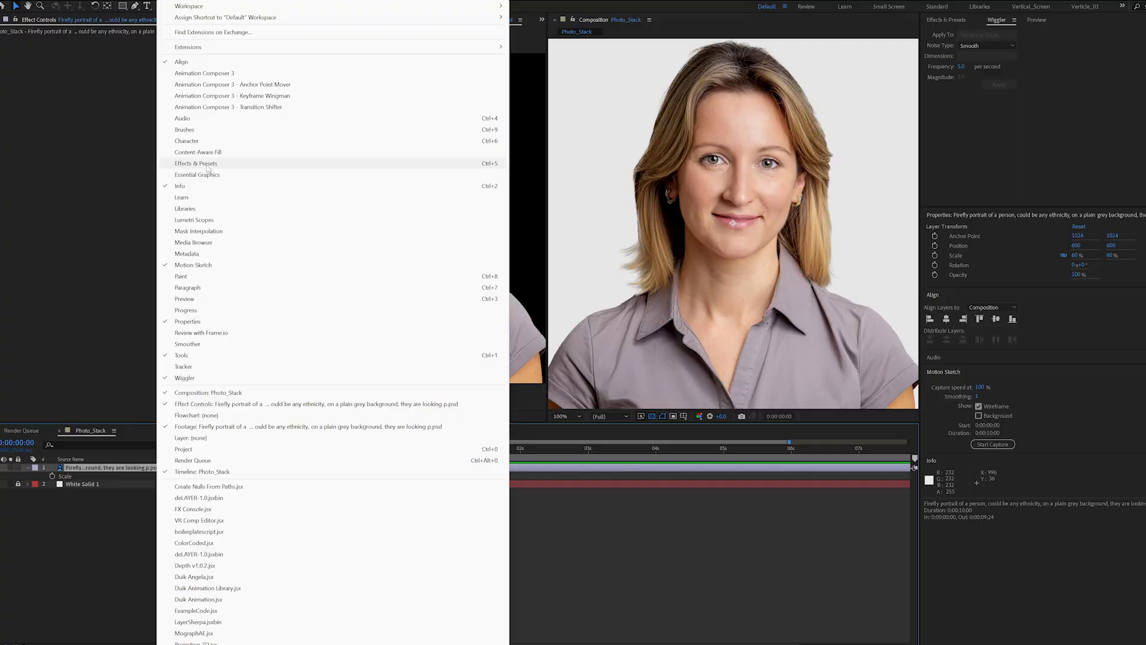
Apply Fractal Noise from Effects & Presets to the portrait layer
click(177, 251)
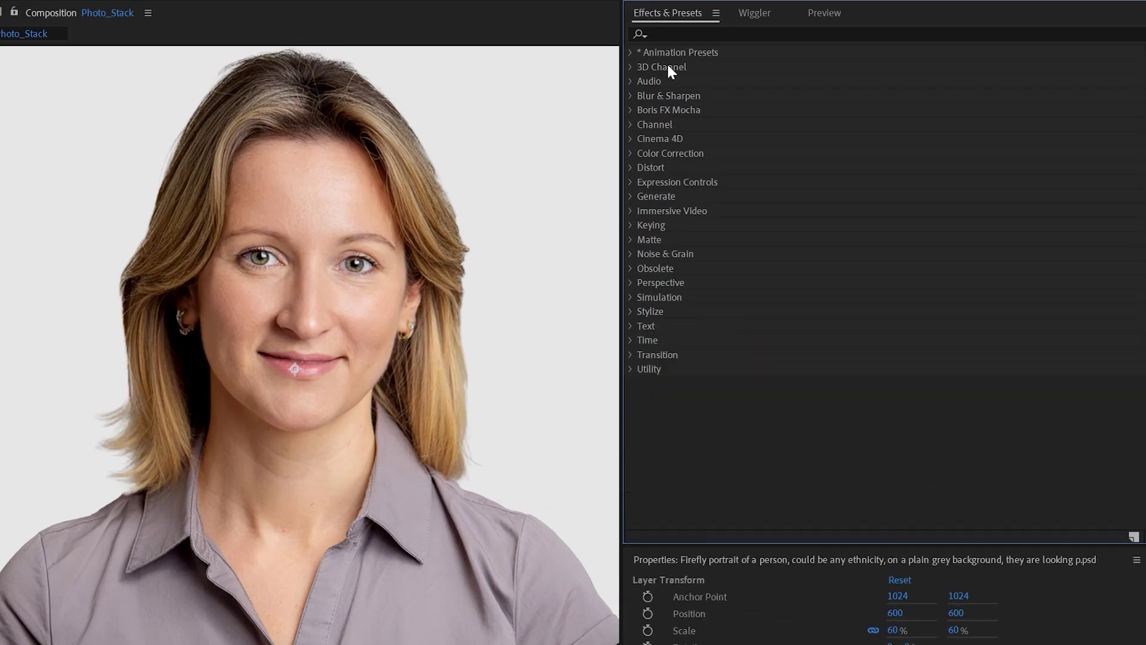
key(ctrl+f)
text(fra)
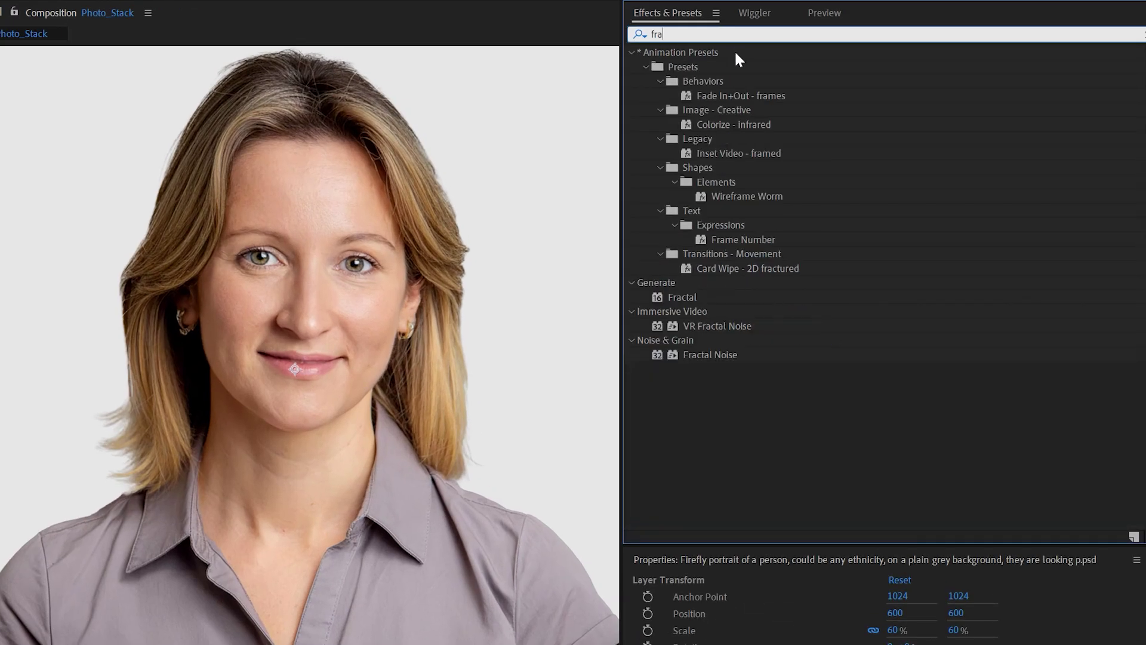
drag(709, 355, 185, 355)
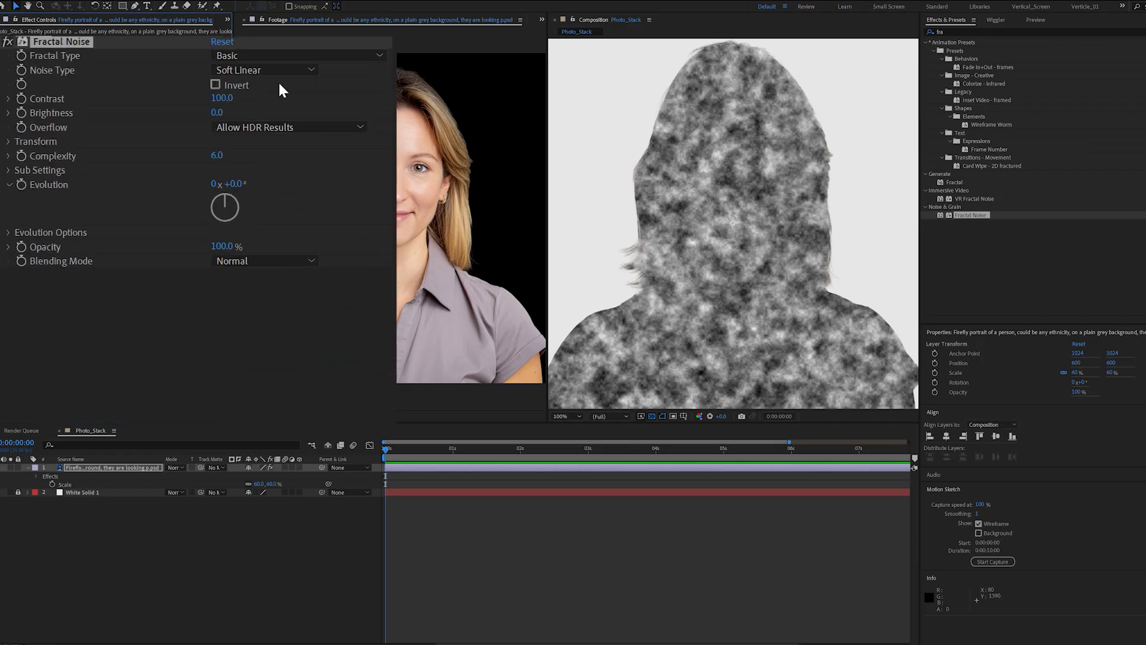
Set the Fractal Noise type to Block, Complexity 1, and blending mode None
click(282, 71)
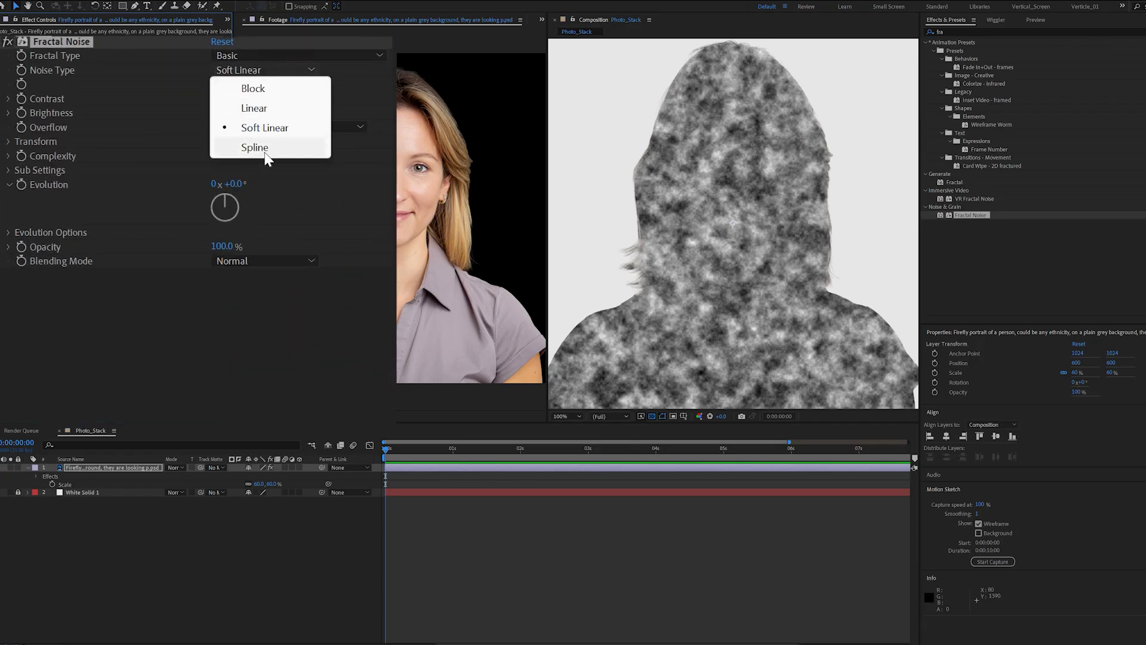
click(278, 89)
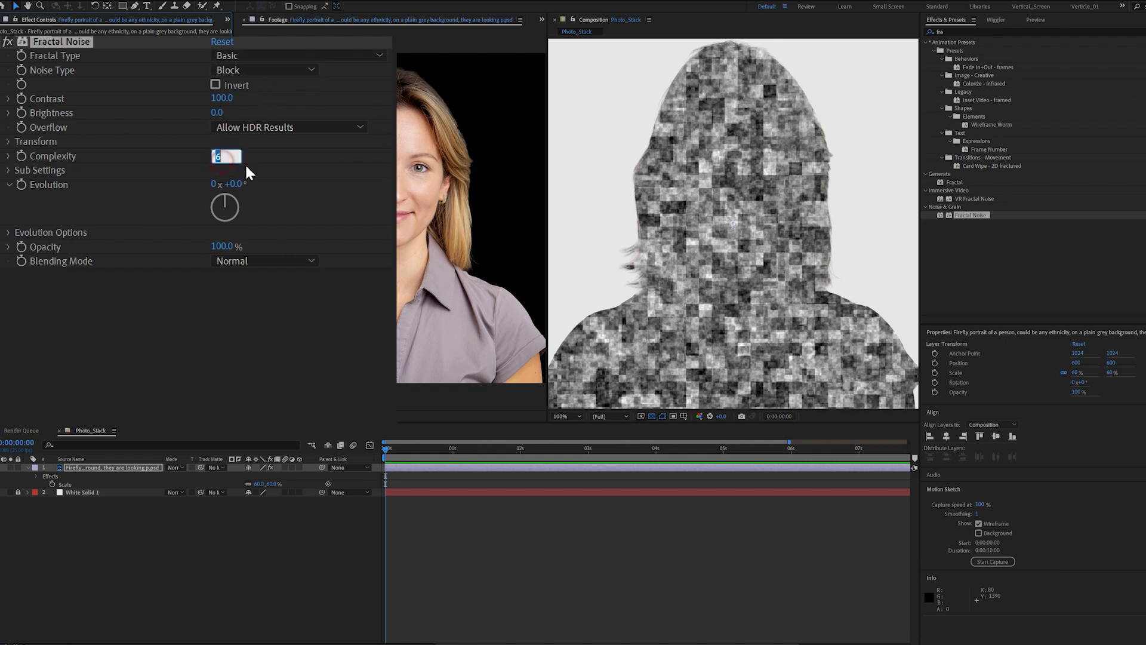
text(1)
key(Return)
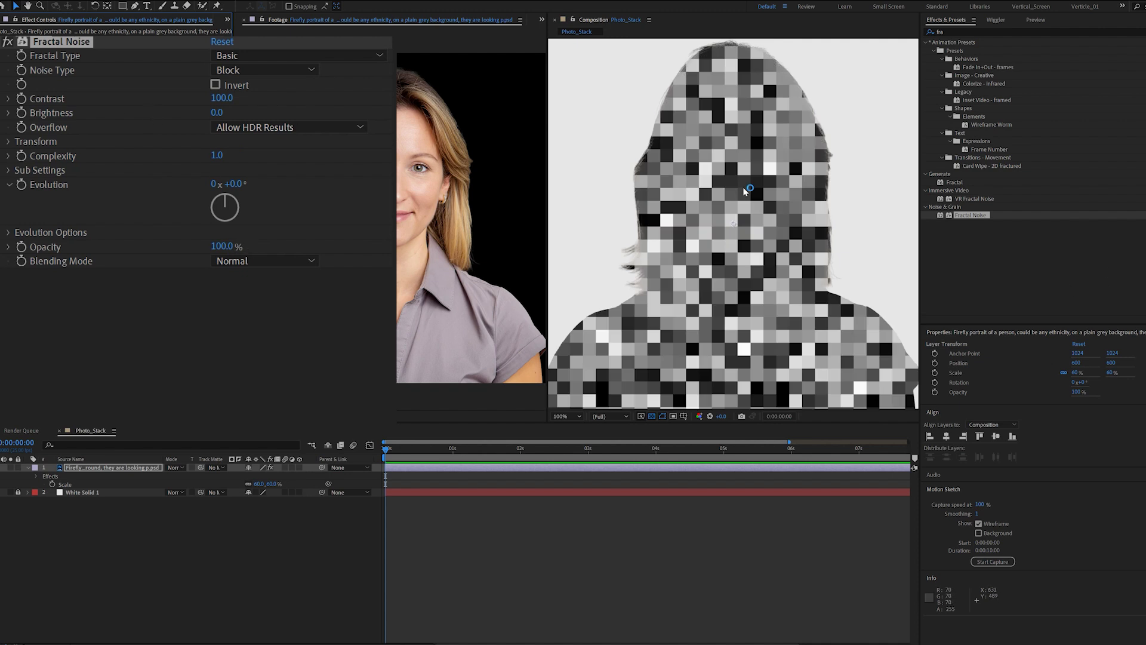
key(ctrl+z)
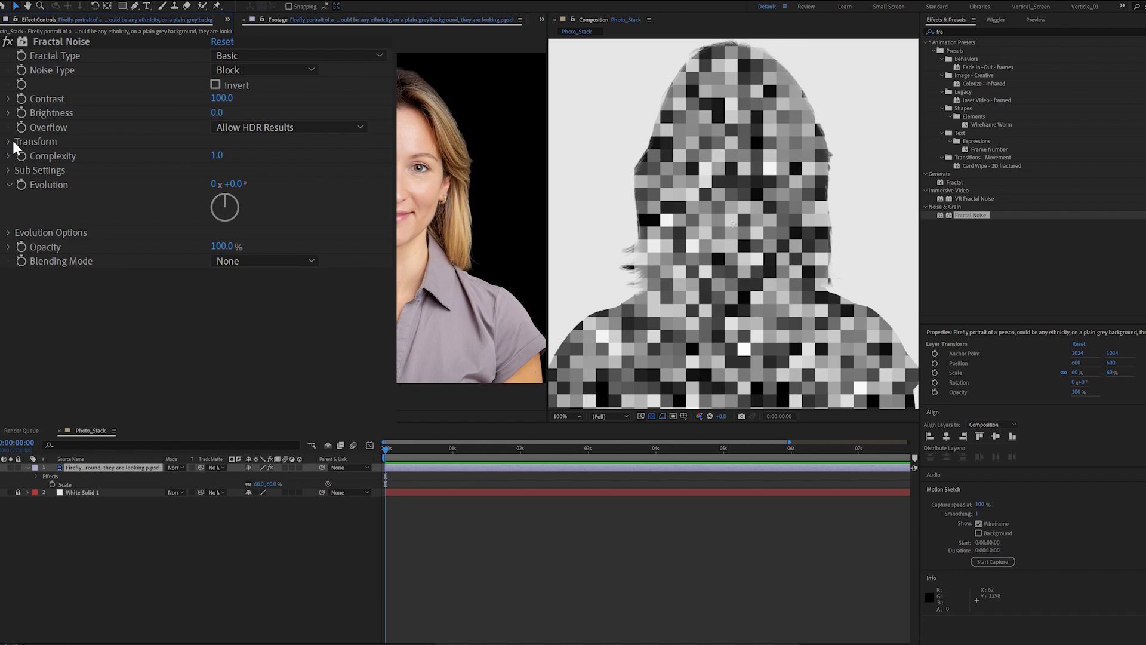
Set the noise Transform Scale to 360 and raise Contrast to 339.1
click(8, 143)
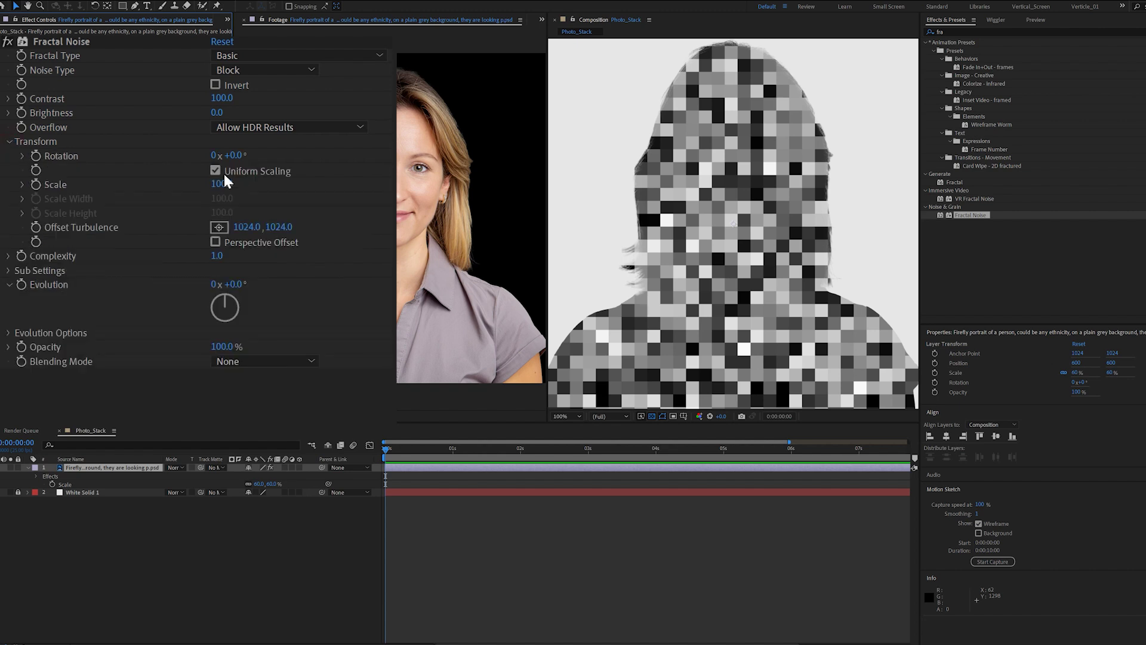
drag(221, 185, 374, 187)
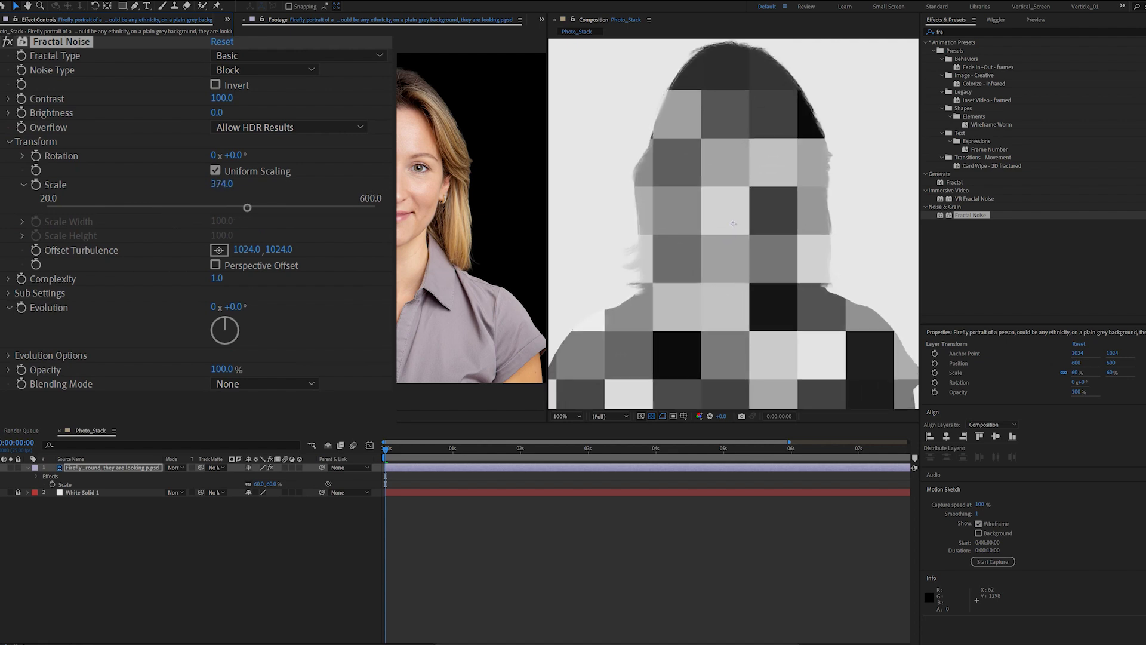
click(222, 185)
text(360)
key(Return)
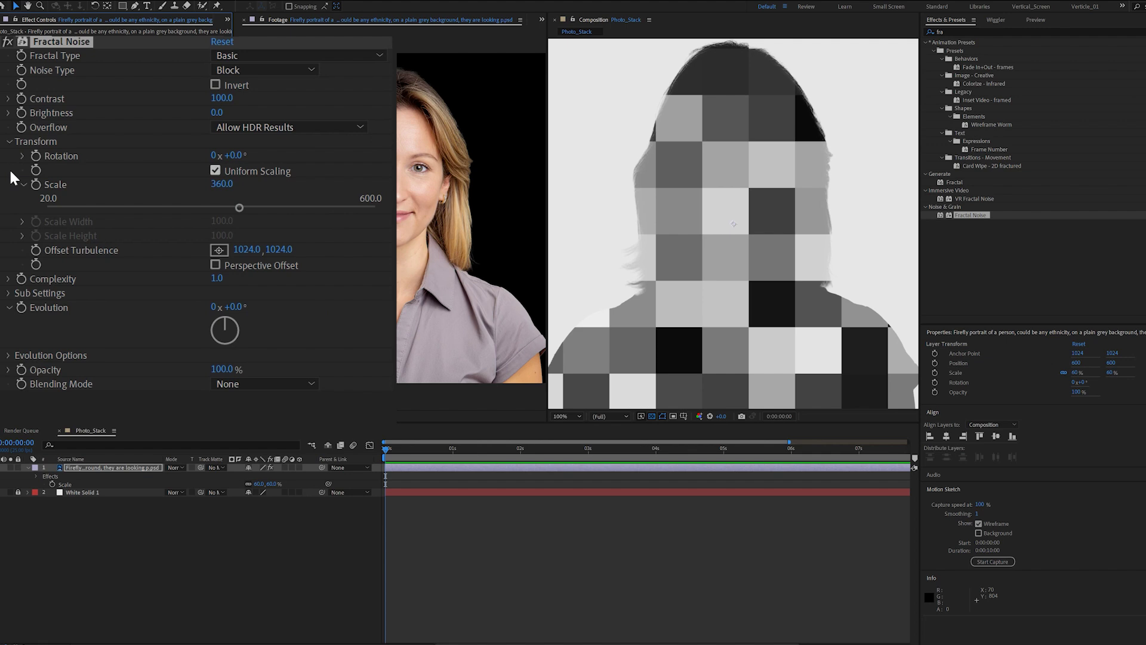
click(9, 99)
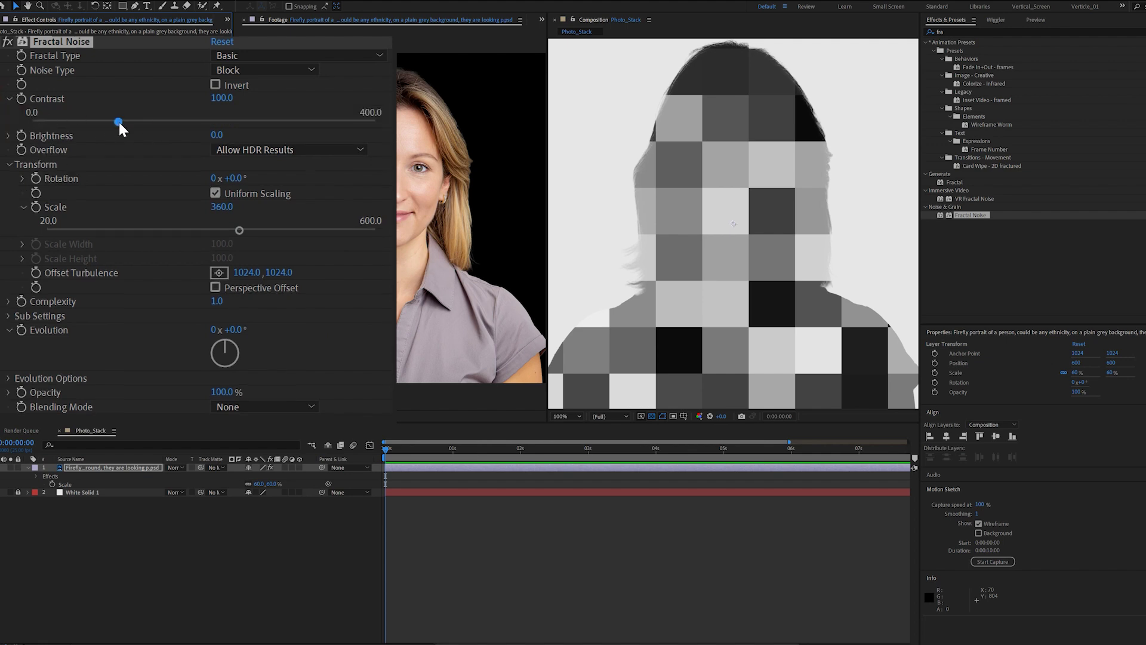
drag(166, 118, 322, 123)
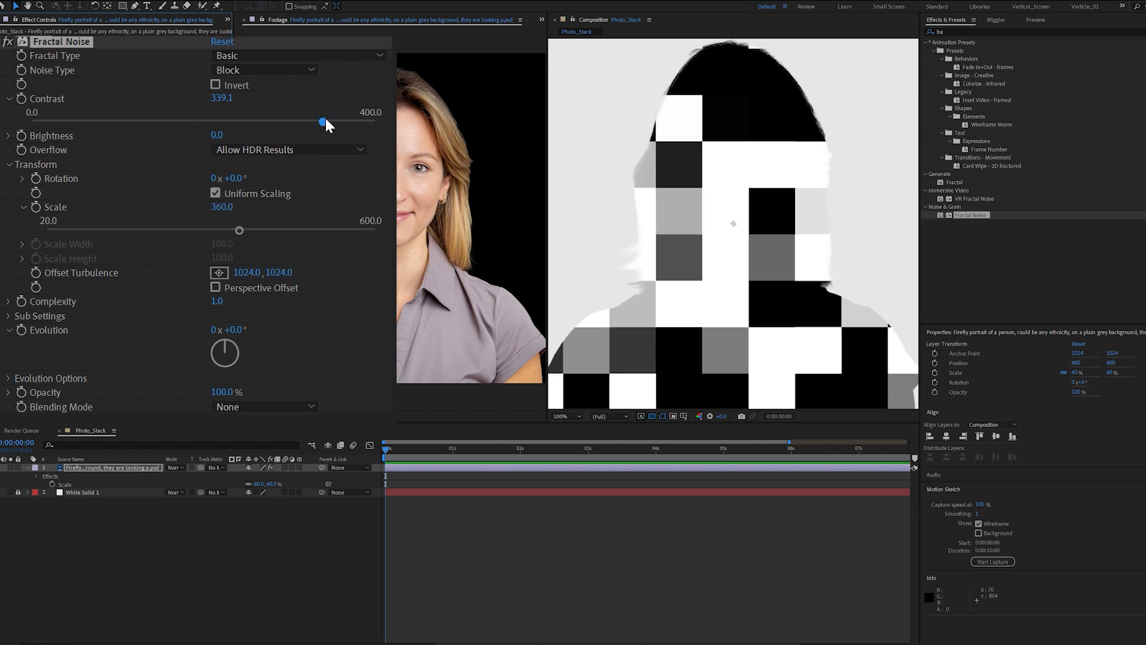
Apply Shift Channels to the portrait with Take Alpha From set to Luminance
click(973, 28)
text(shif)
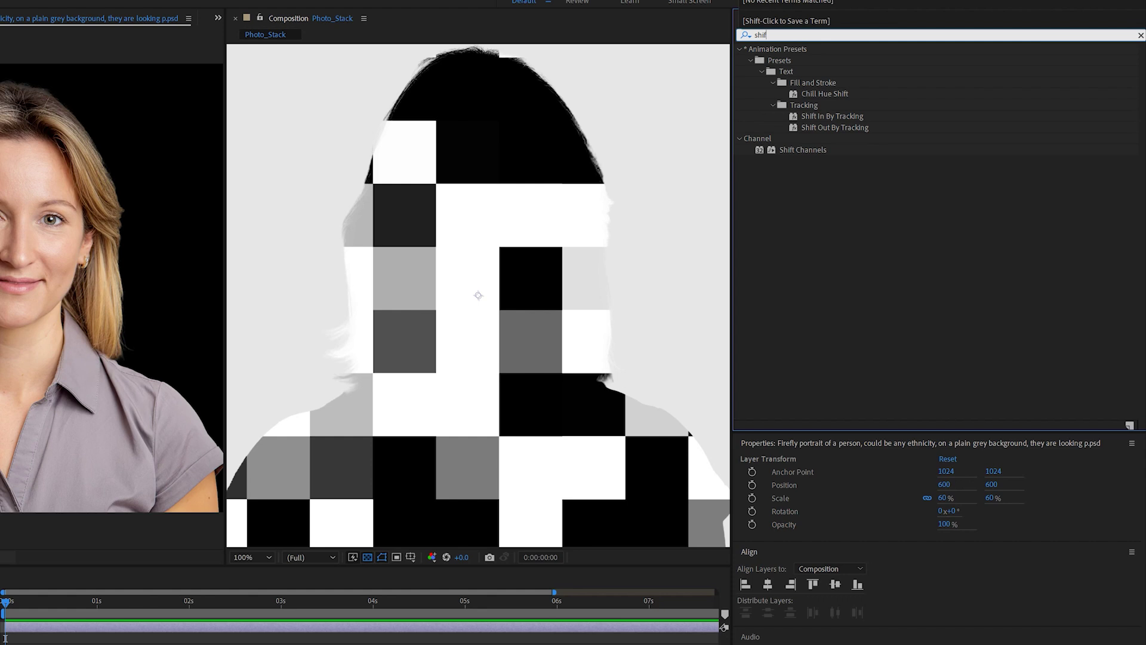
double_click(795, 152)
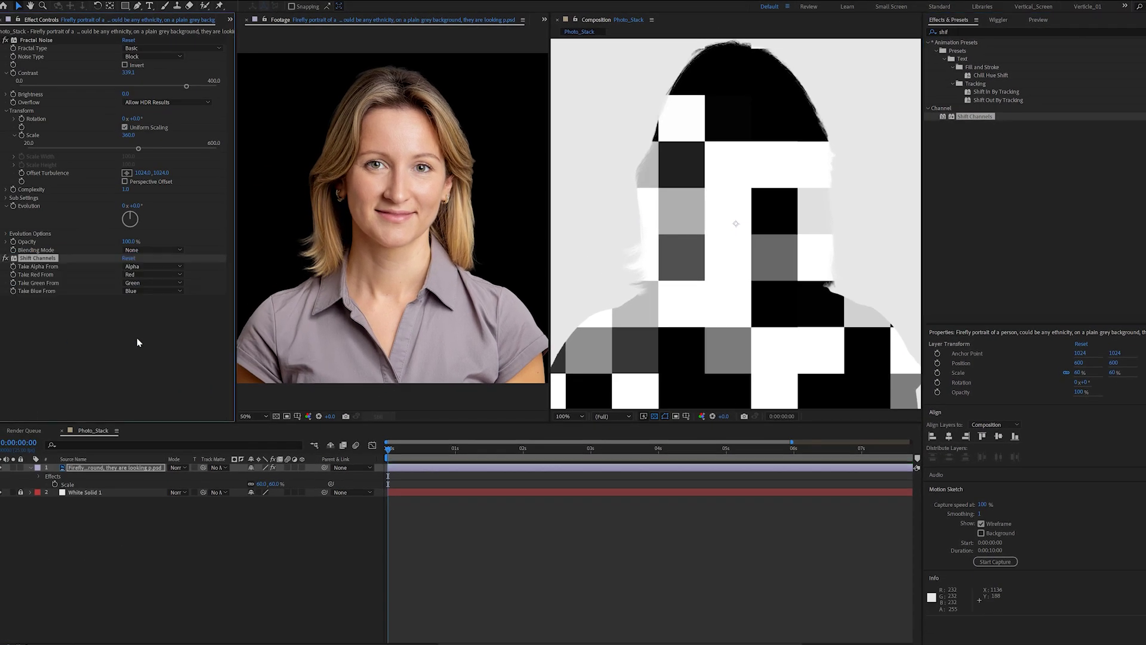
click(153, 266)
click(143, 312)
click(566, 448)
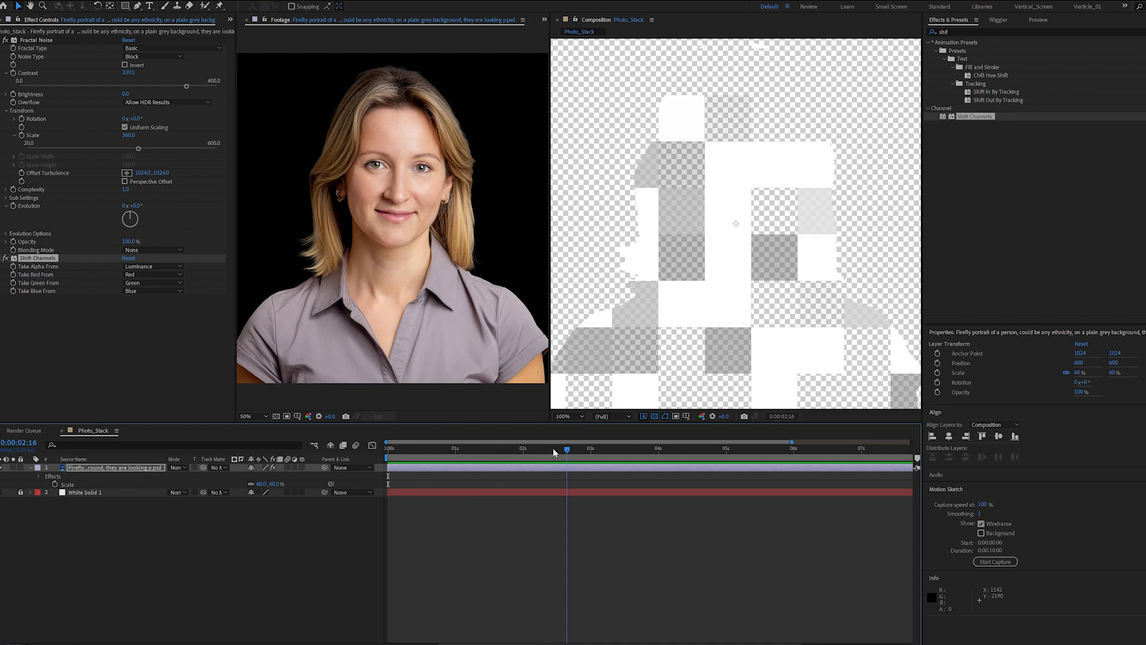
key(Home)
click(153, 267)
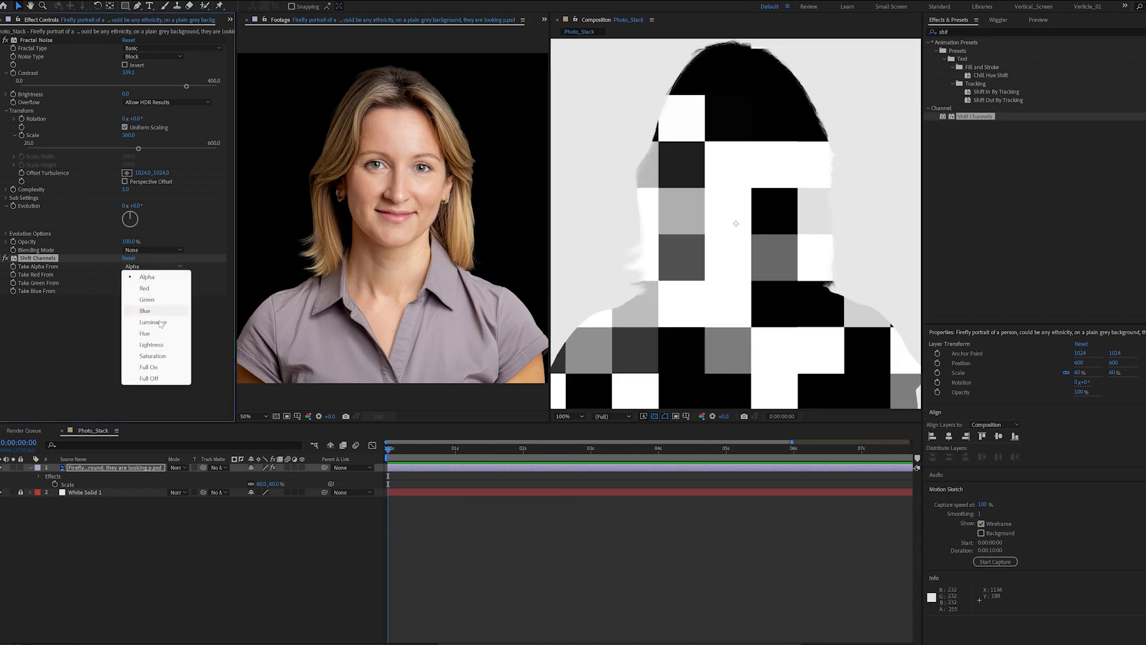
click(158, 325)
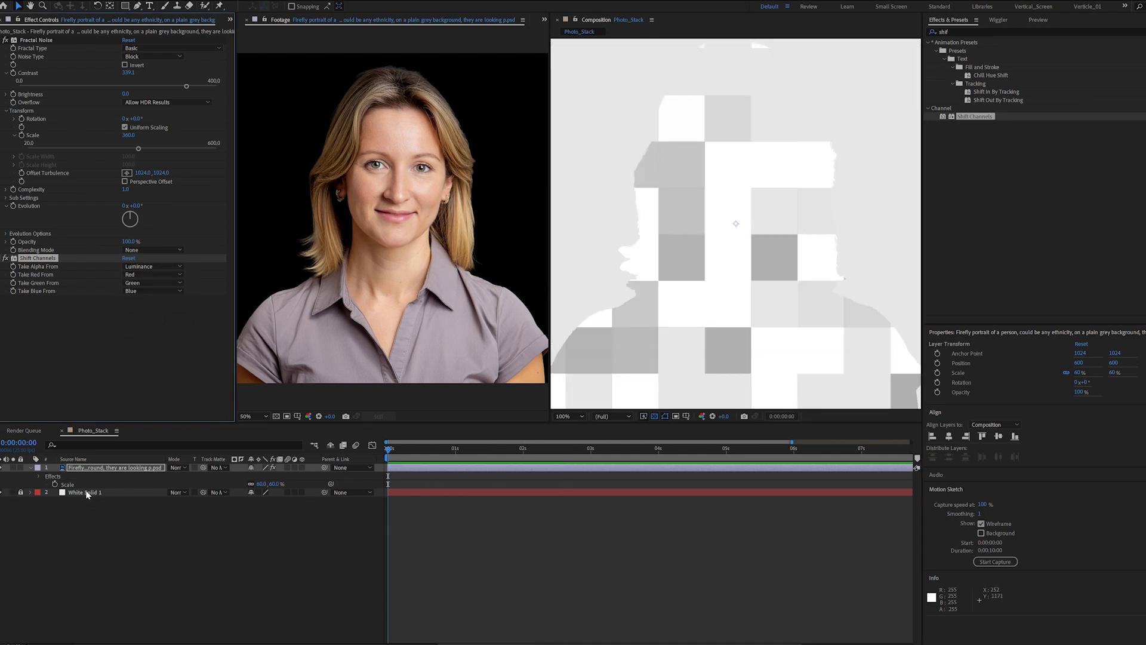
Hide White Solid 1 and scrub the first seconds to check the transparency
click(6, 492)
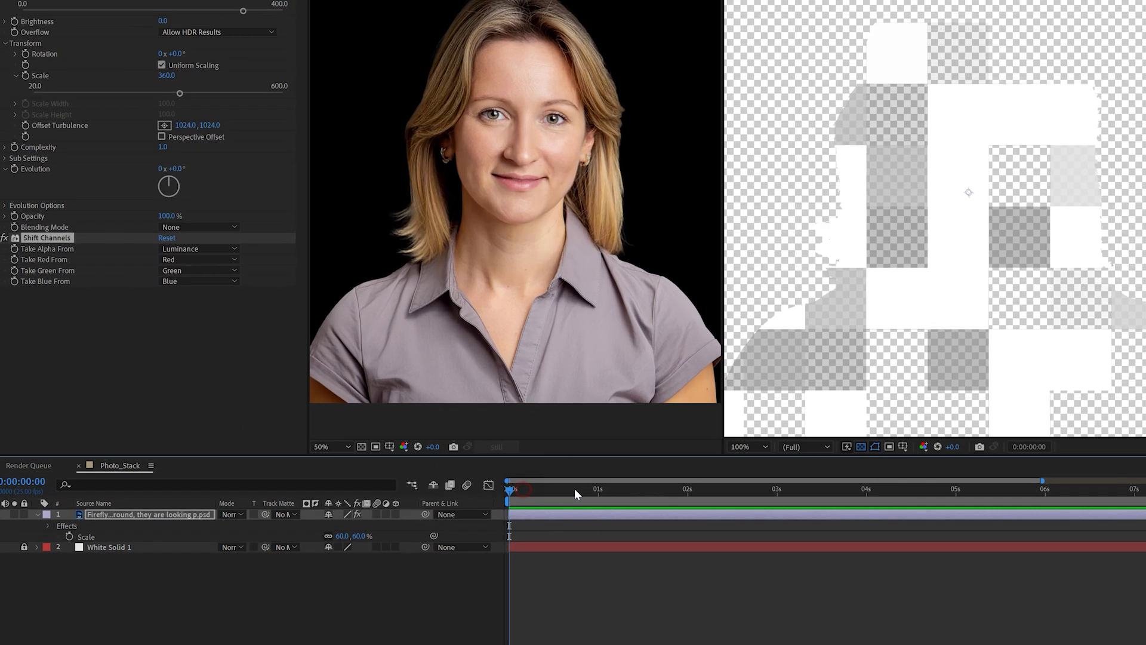
drag(437, 448, 562, 449)
click(509, 488)
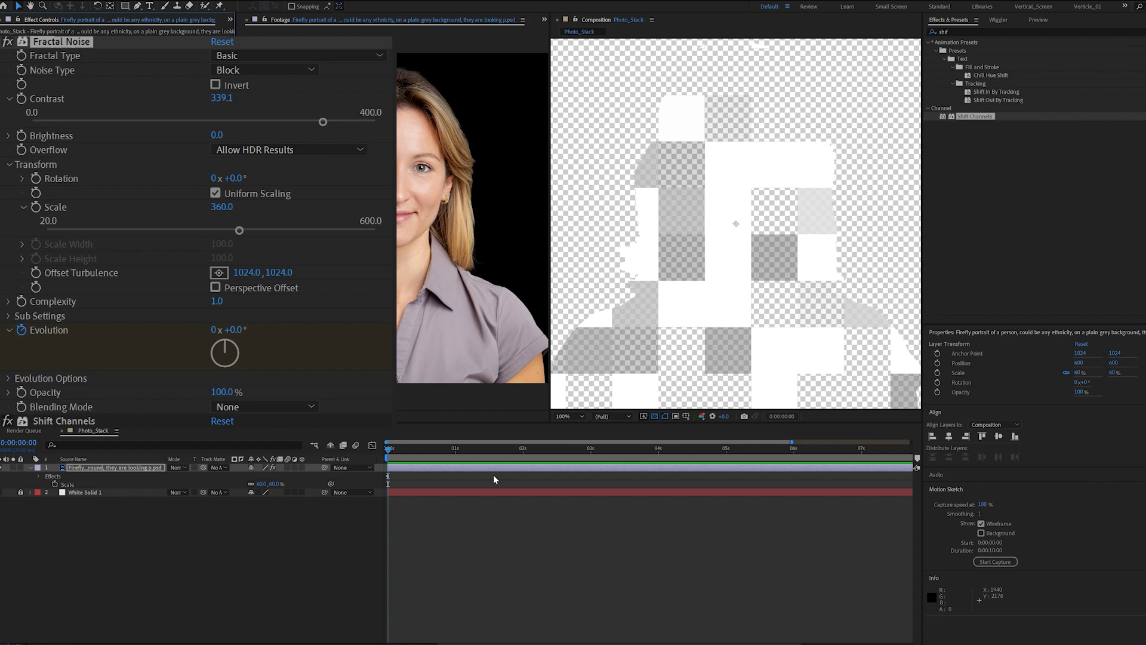
Keyframe the noise Evolution to 359° at 0:00:02:00
drag(395, 450, 523, 451)
click(239, 330)
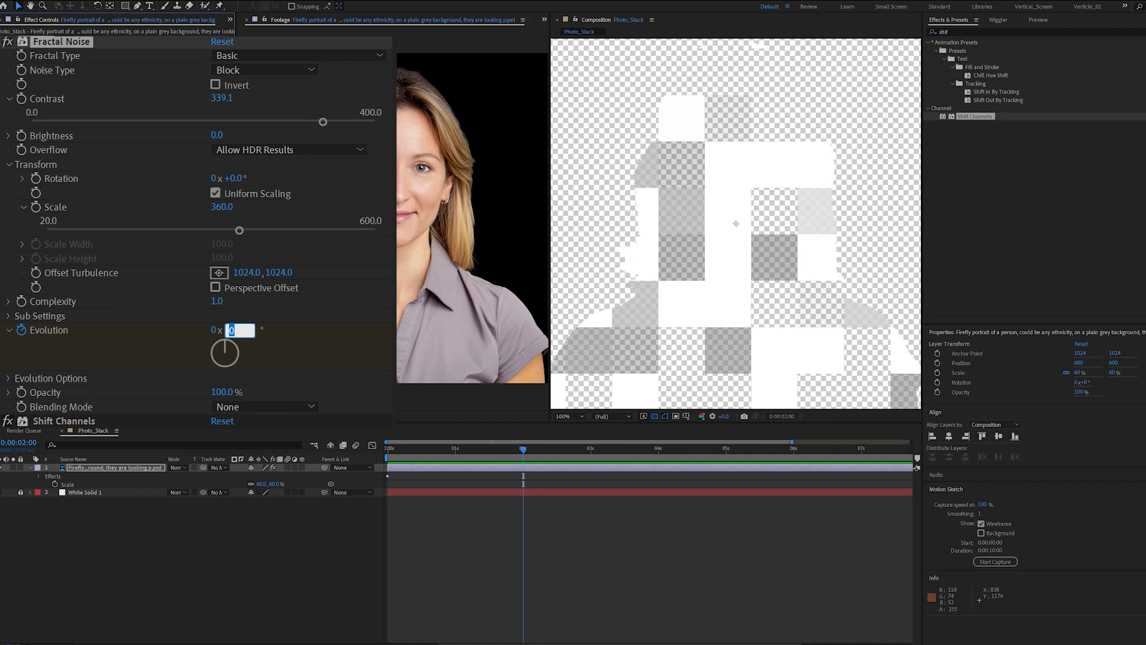
key(Return)
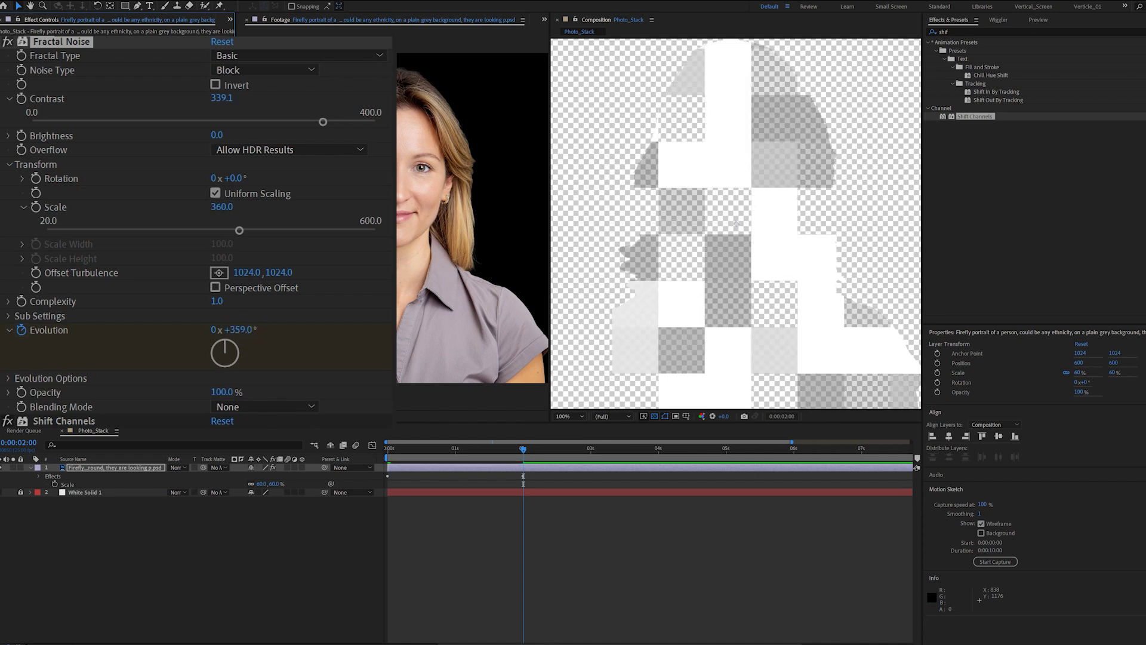
Preview the evolving noise from the start, stopping at 0:00:02:00
key(Home)
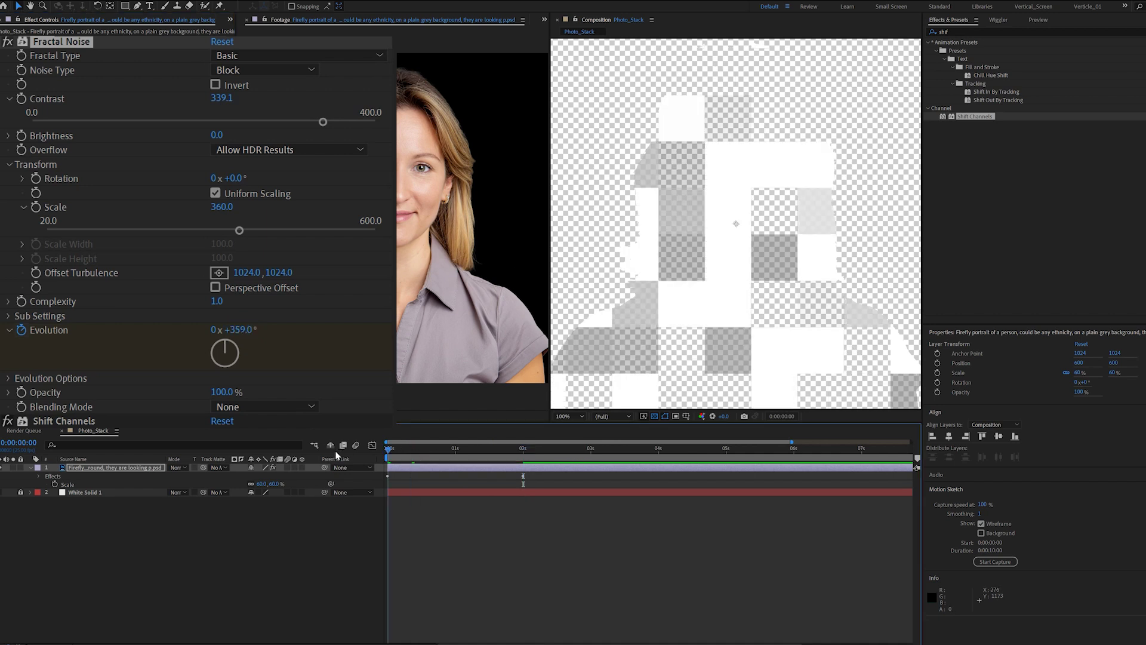
key(space)
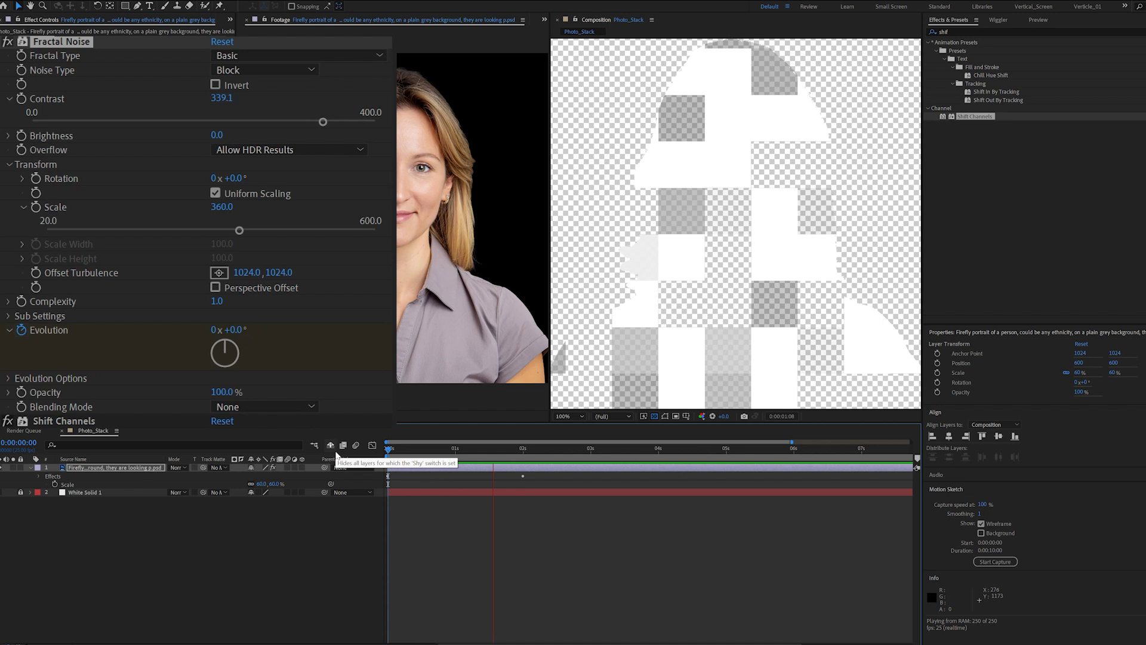
click(521, 450)
drag(521, 450, 524, 452)
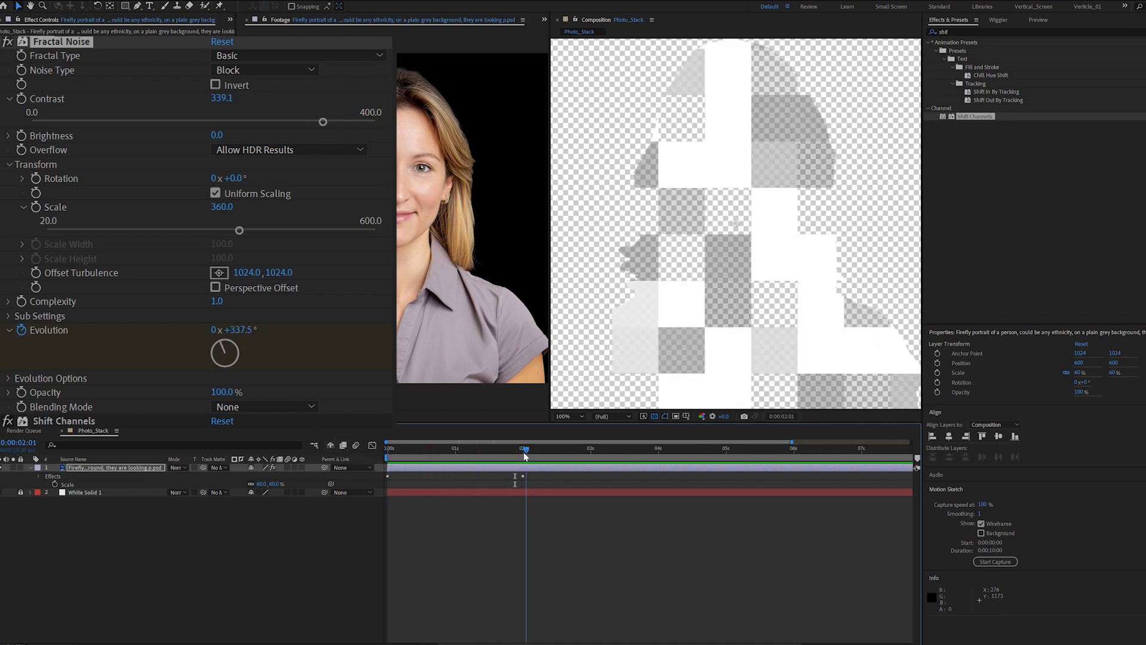
click(94, 469)
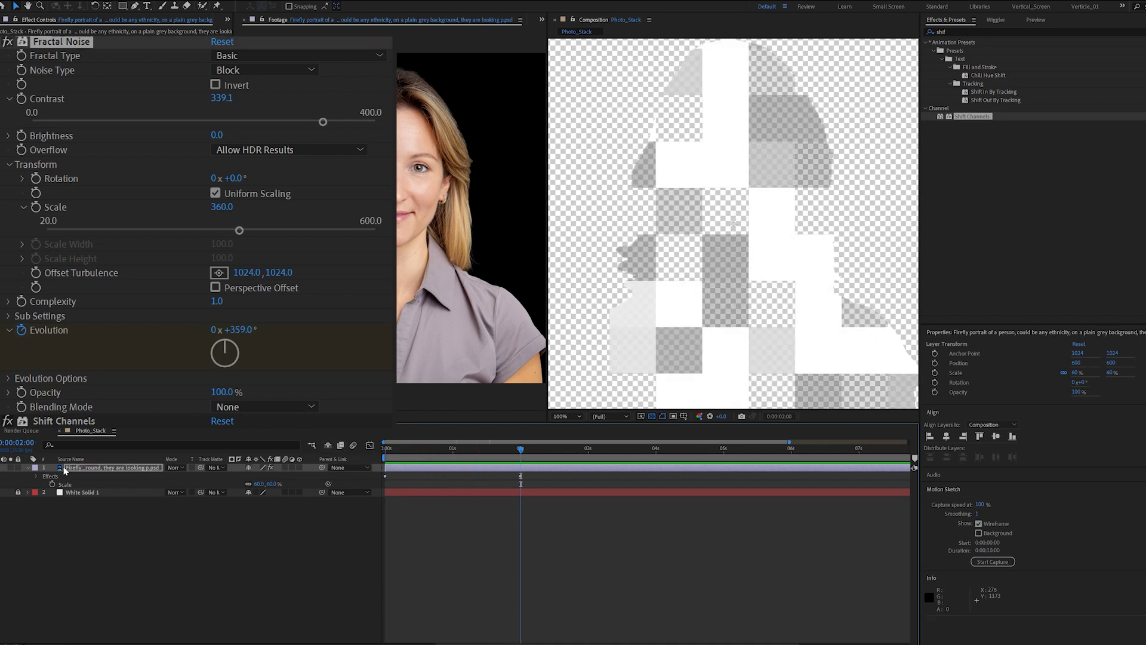
Duplicate the portrait, remove Fractal Noise and Shift Channels from the top copy, and matte it to layer 2
key(ctrl+d)
click(93, 468)
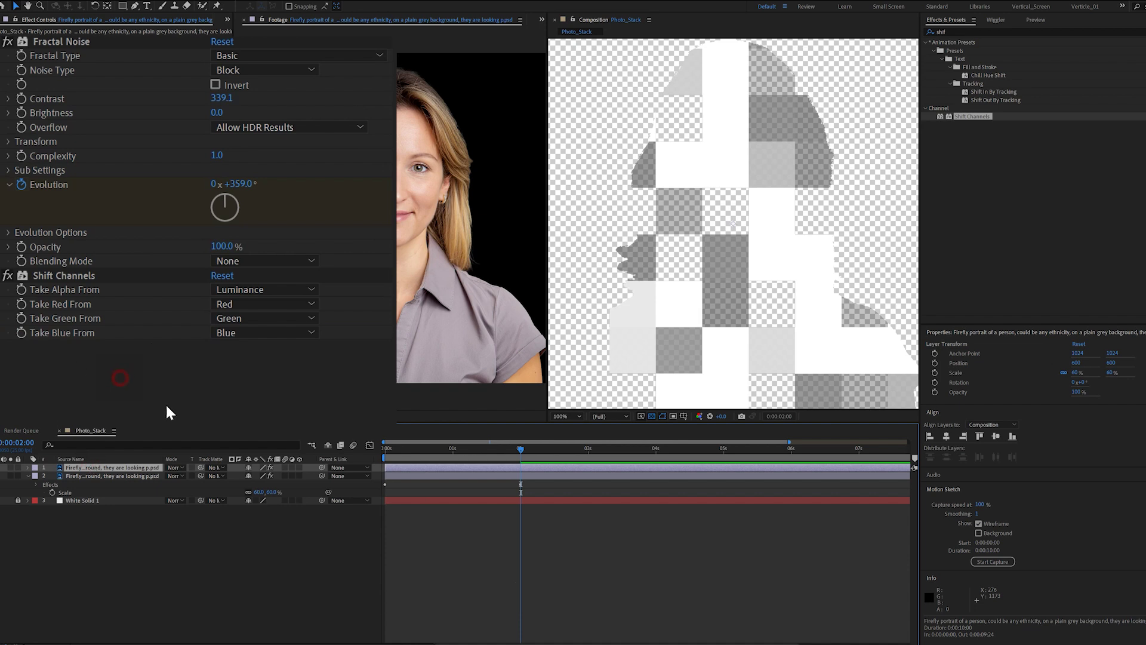
click(75, 41)
key(Delete)
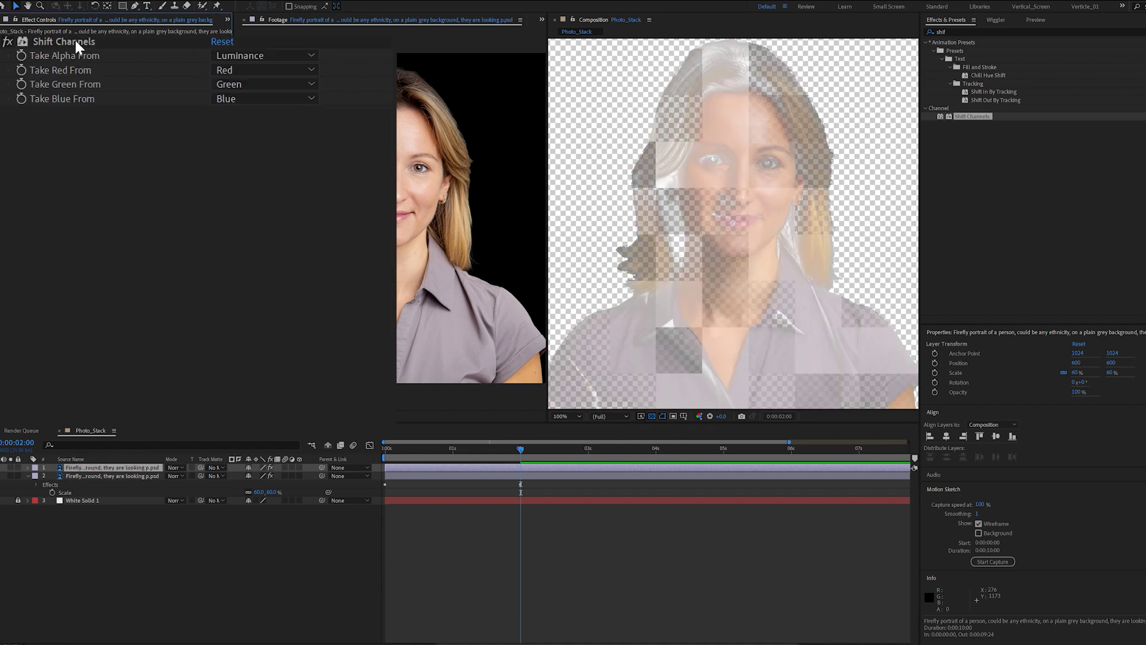
click(75, 41)
key(Delete)
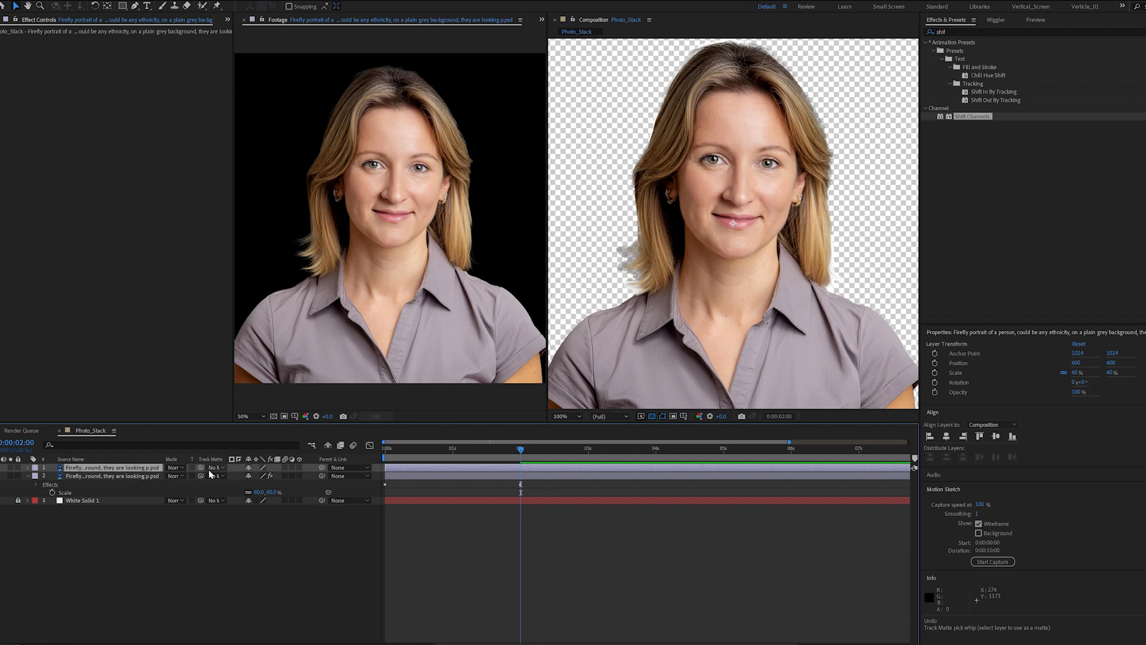
drag(201, 467, 124, 479)
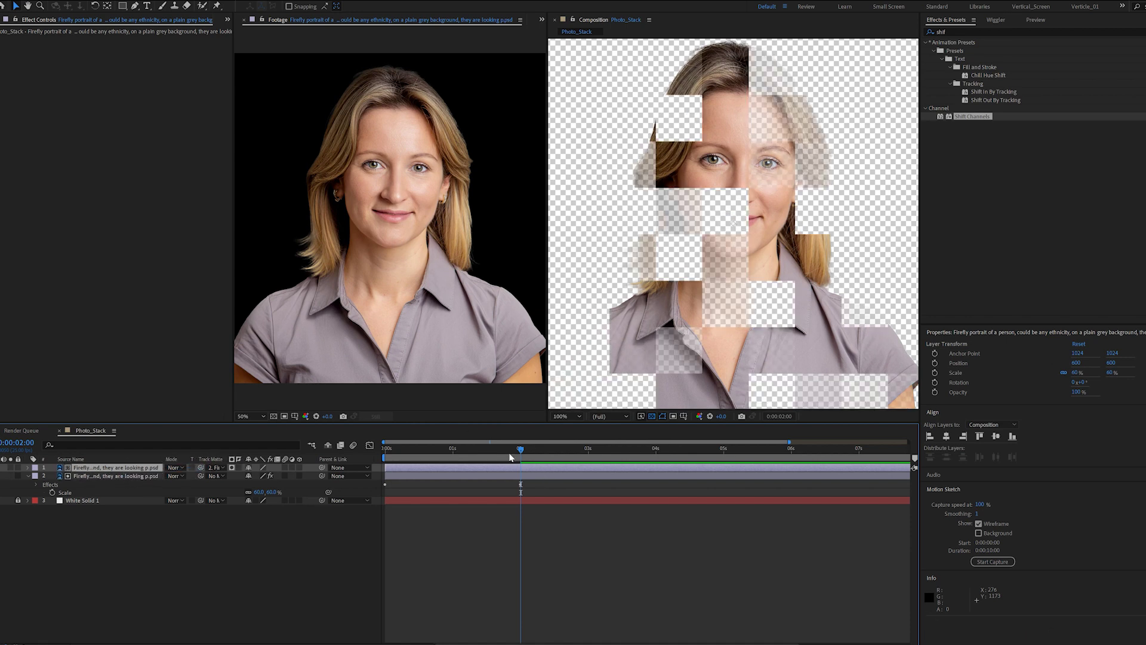
key(Home)
Preview the matted portrait and scrub to about 0:00:01:06
key(space)
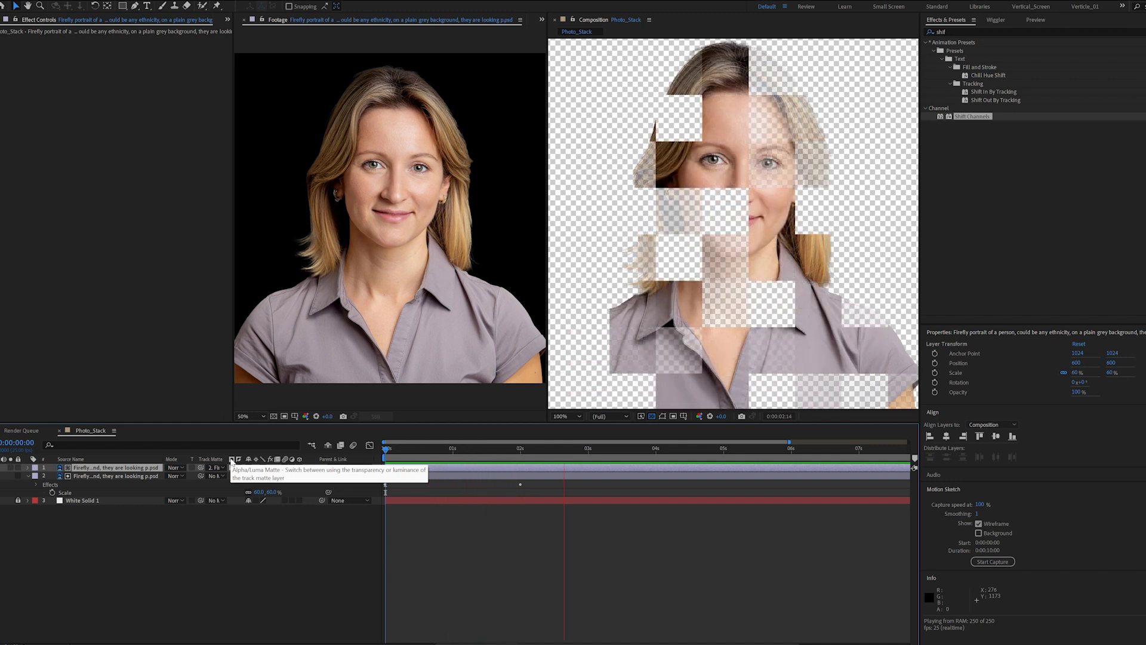
drag(454, 455, 439, 455)
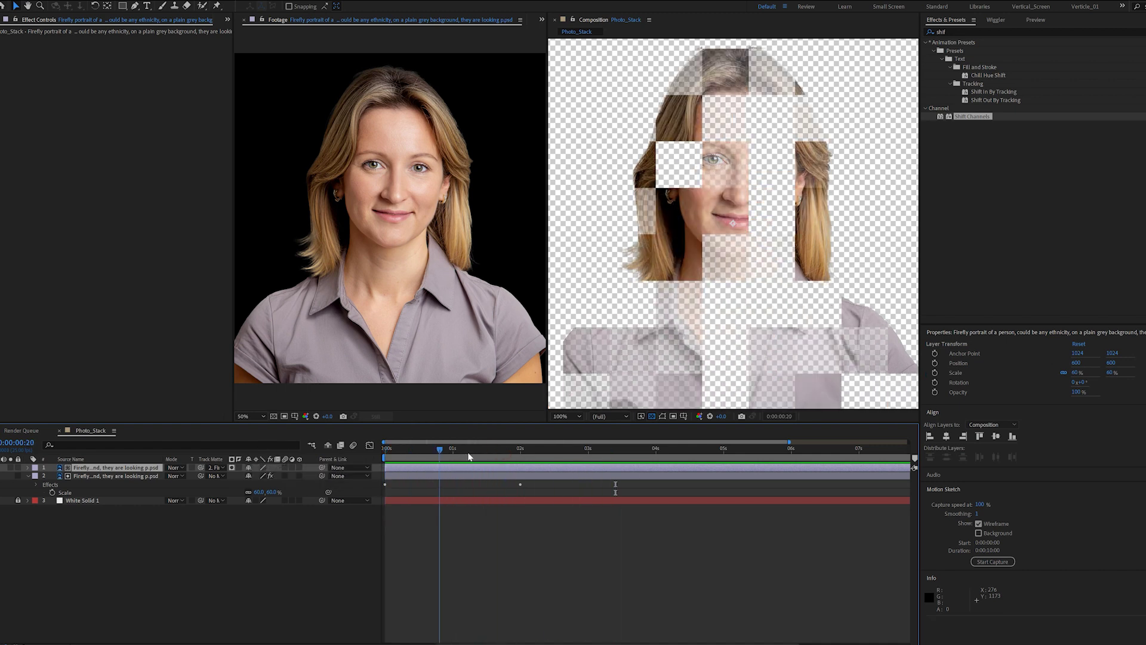
click(469, 456)
Add a loopOut("continue") expression to layer 2's Evolution and preview the looping noise
click(410, 479)
key(u)
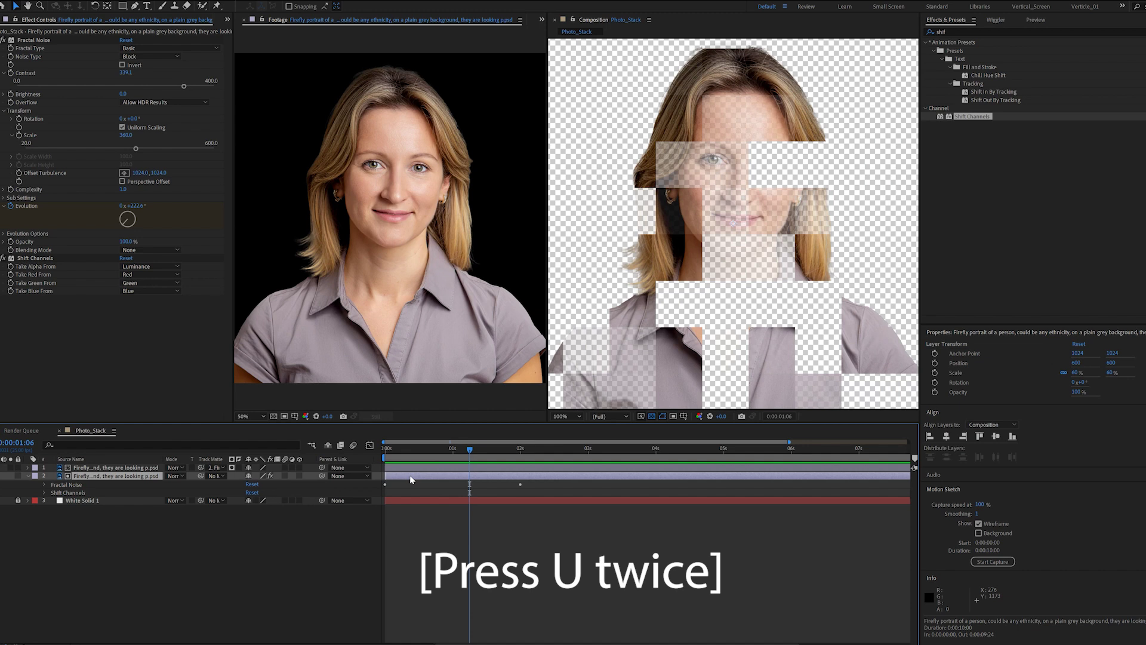
key(u)
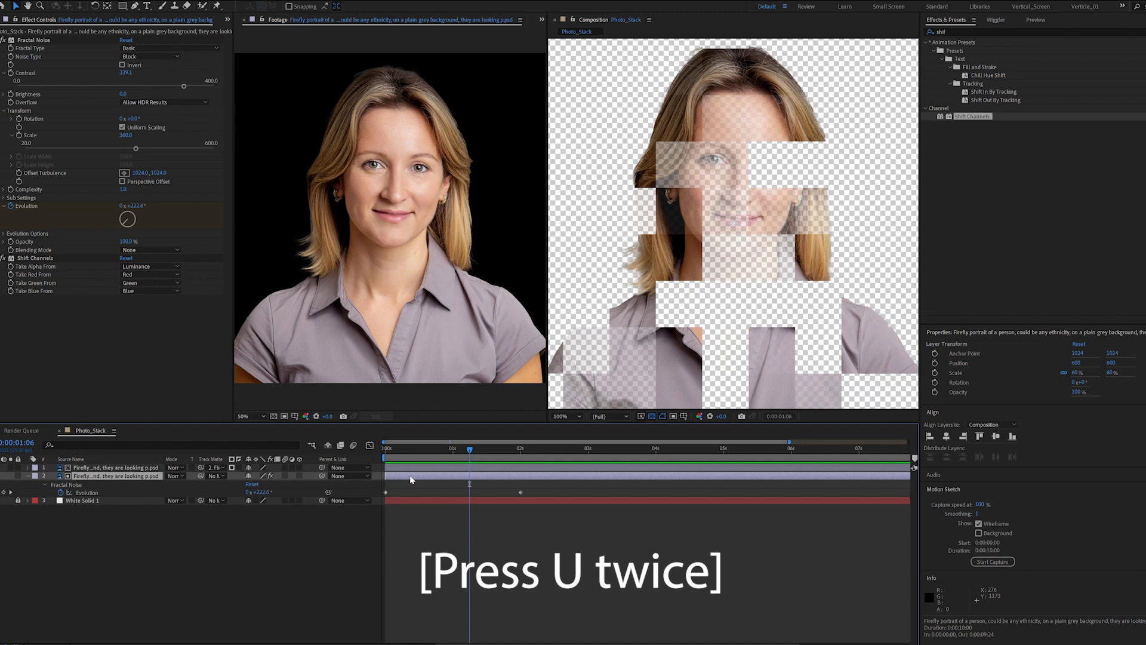
alt+click(61, 495)
text(loop)
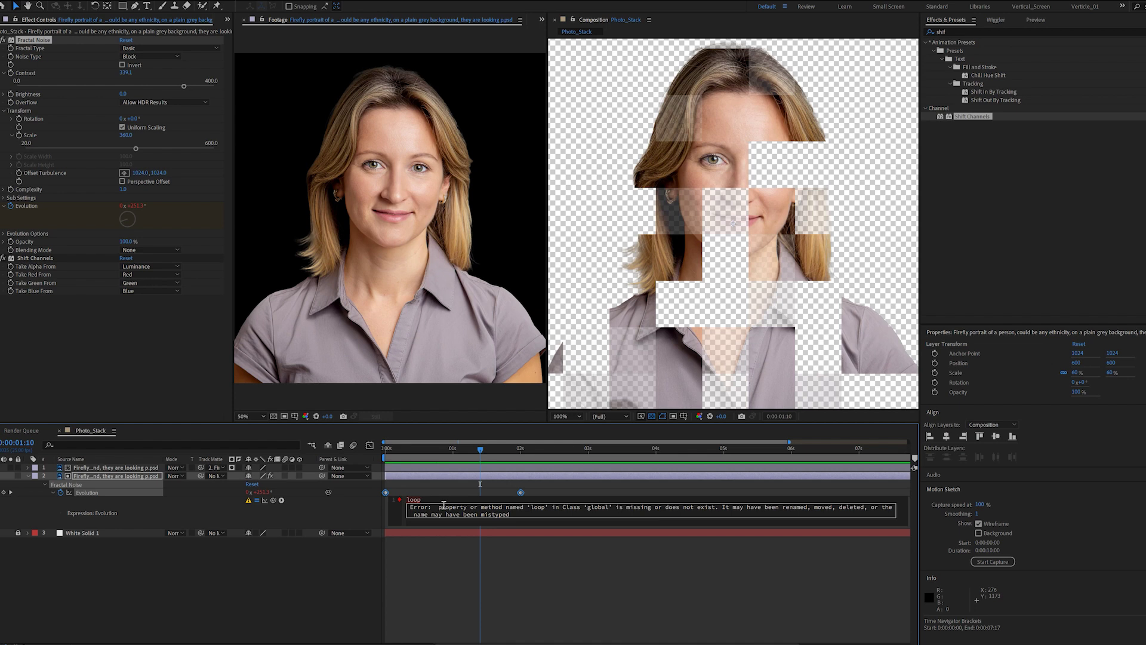
text(Out())
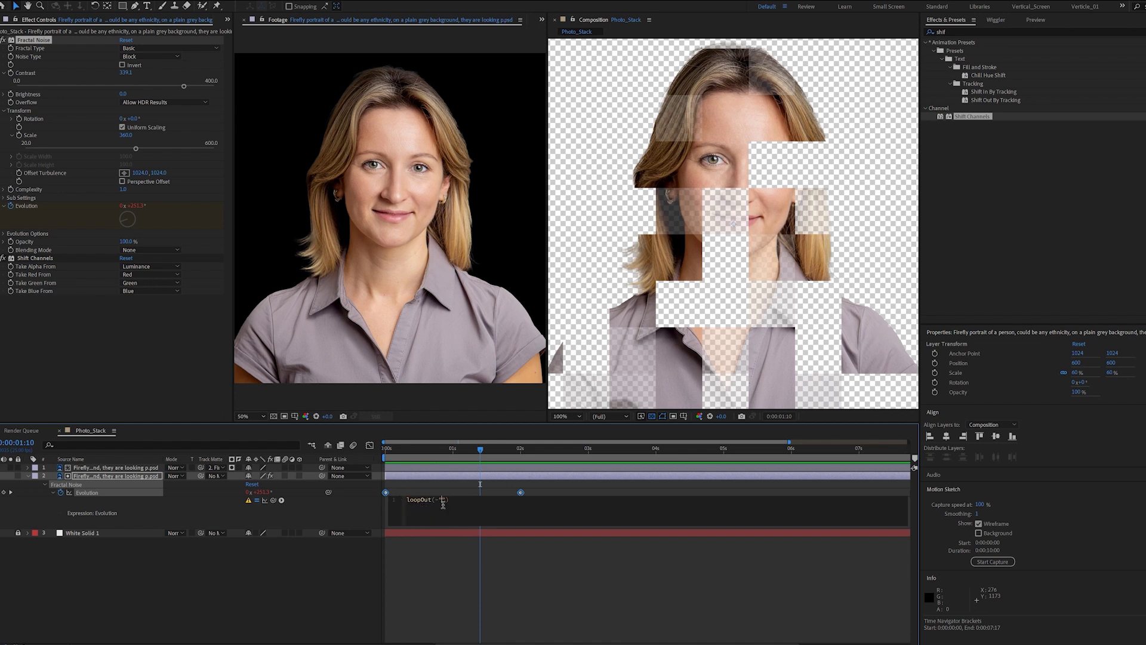
text(")
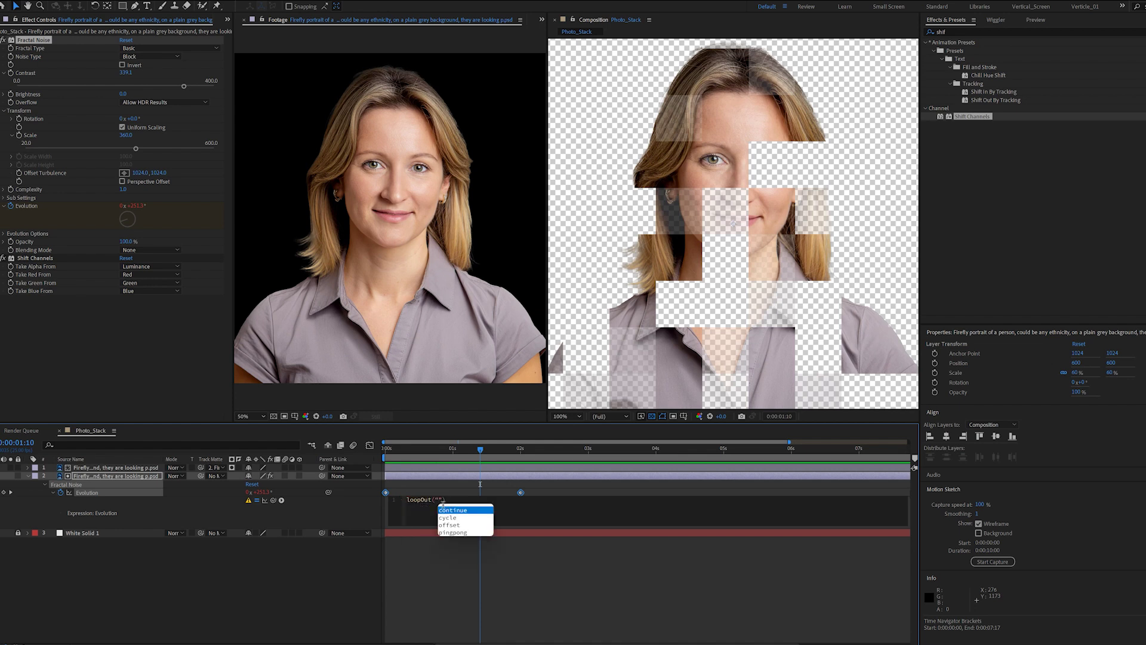
key(Return)
click(560, 611)
key(space)
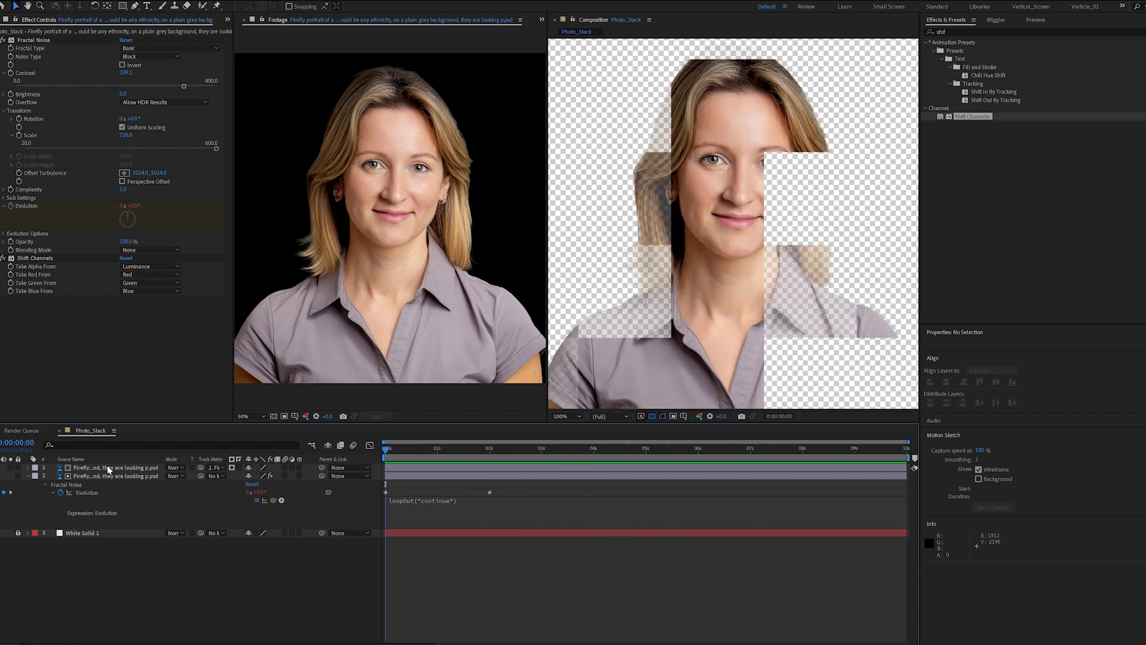
Pre-compose both portrait layers into Pre-comp 1, moving all attributes
click(108, 469)
shift+click(107, 476)
right_click(109, 477)
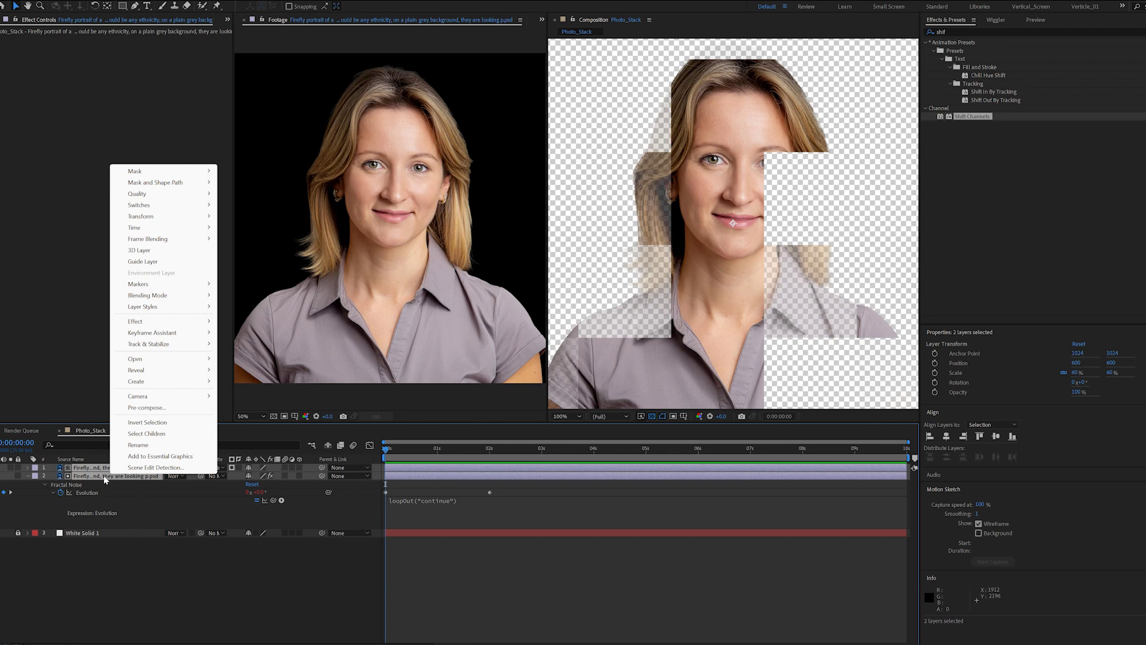
click(146, 407)
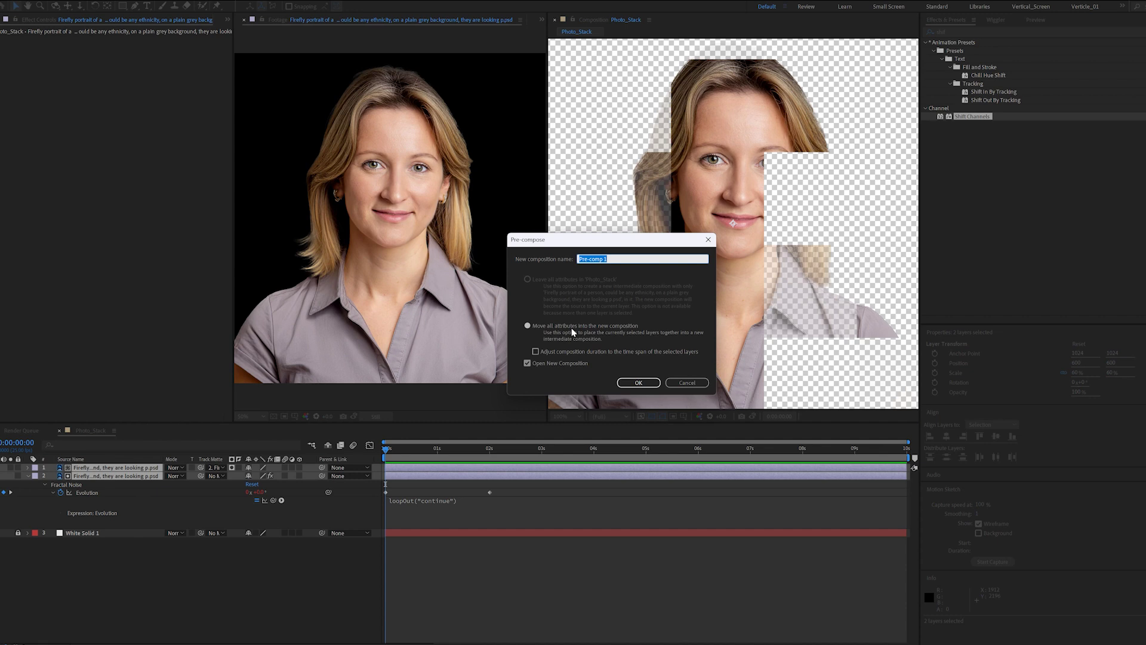
click(650, 383)
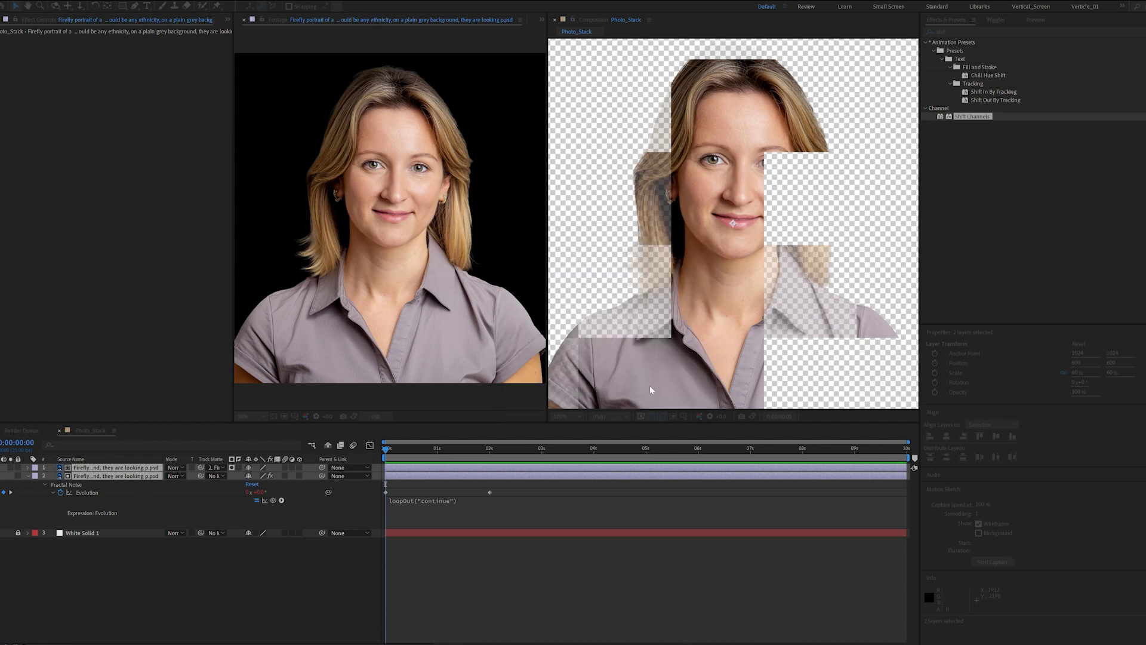
click(445, 522)
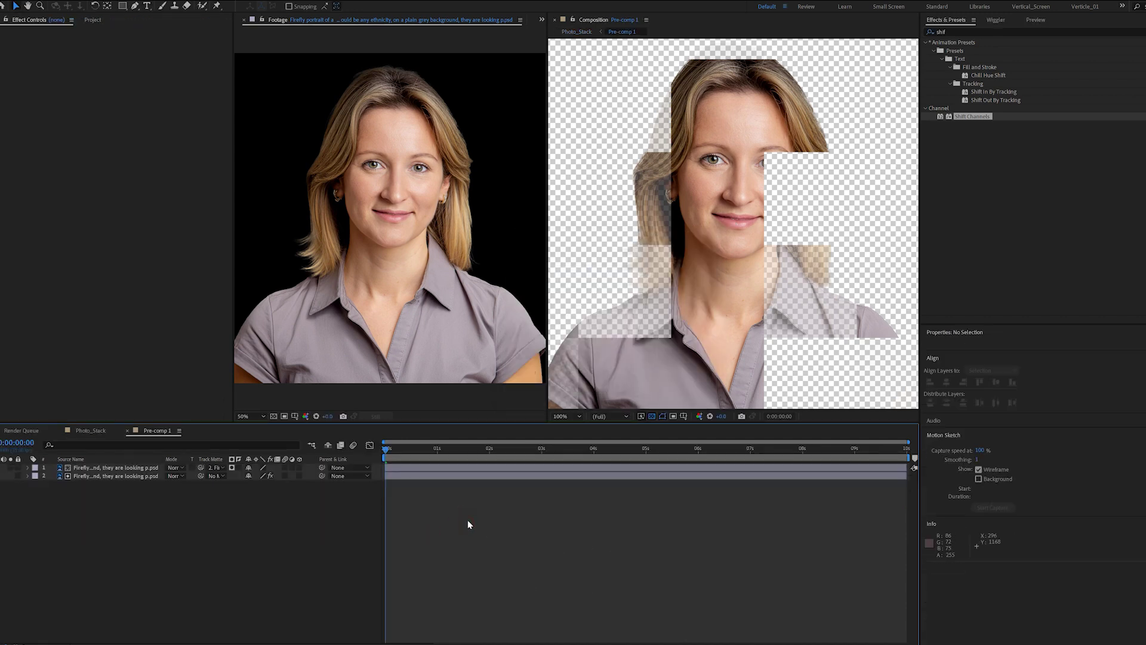
Return to Photo_Stack via the flowchart and scrub to check the nested pre-comp
key(Tab)
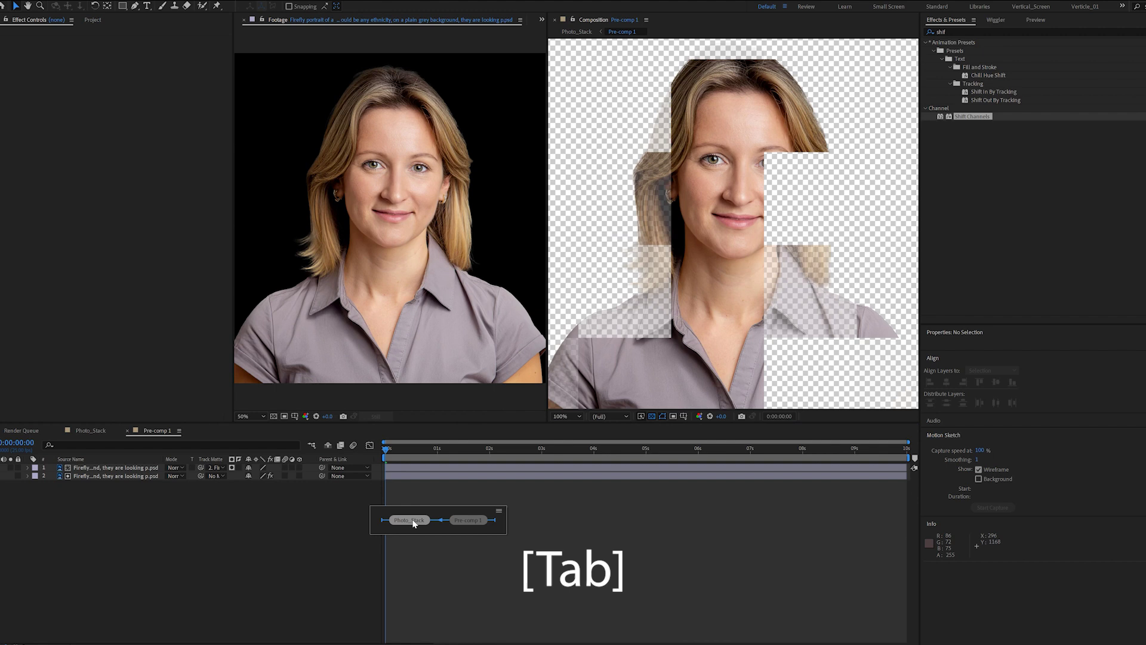
click(409, 520)
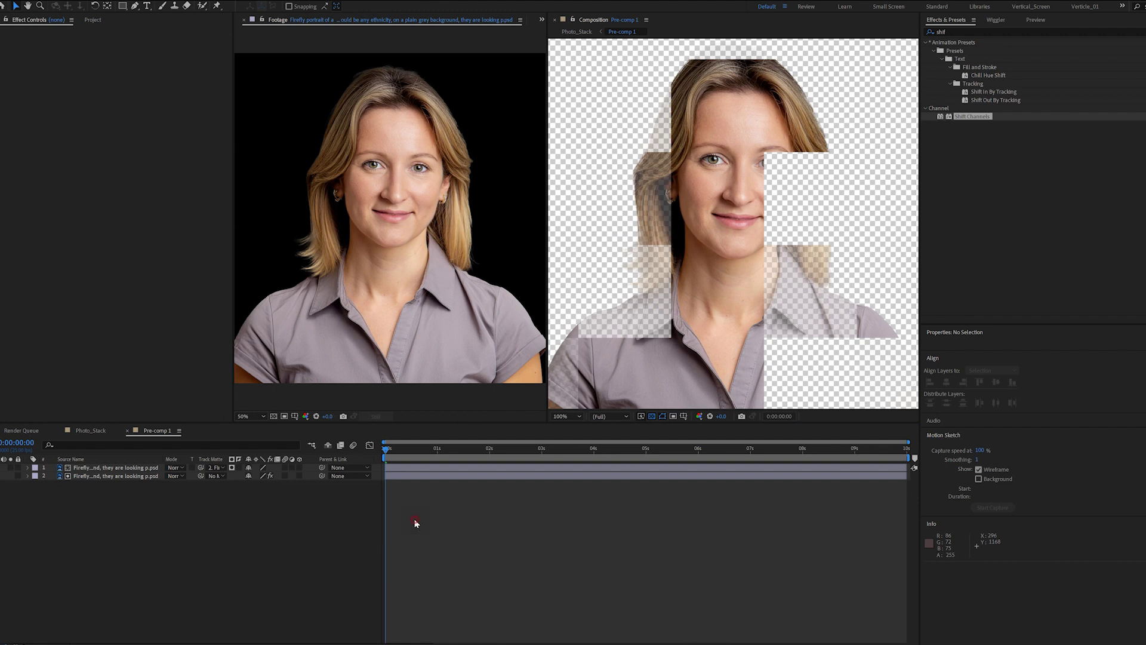
drag(394, 457, 234, 484)
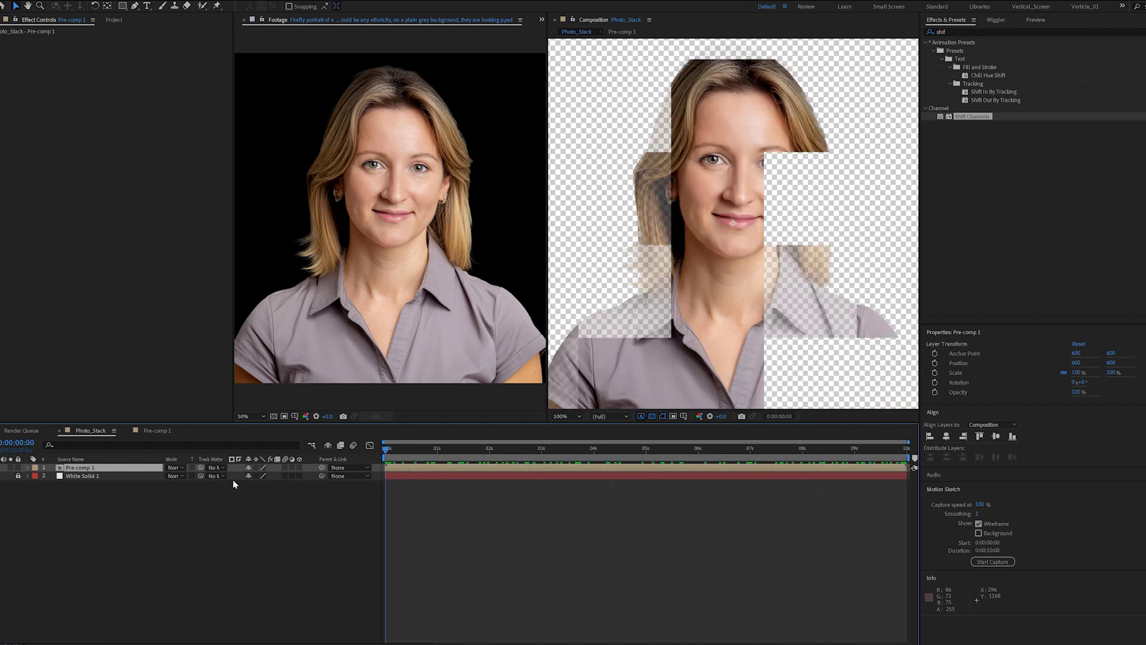
Duplicate Pre-comp 1 in the Project panel with Ctrl+D and open the resulting Pre-comp 2
click(114, 20)
click(27, 182)
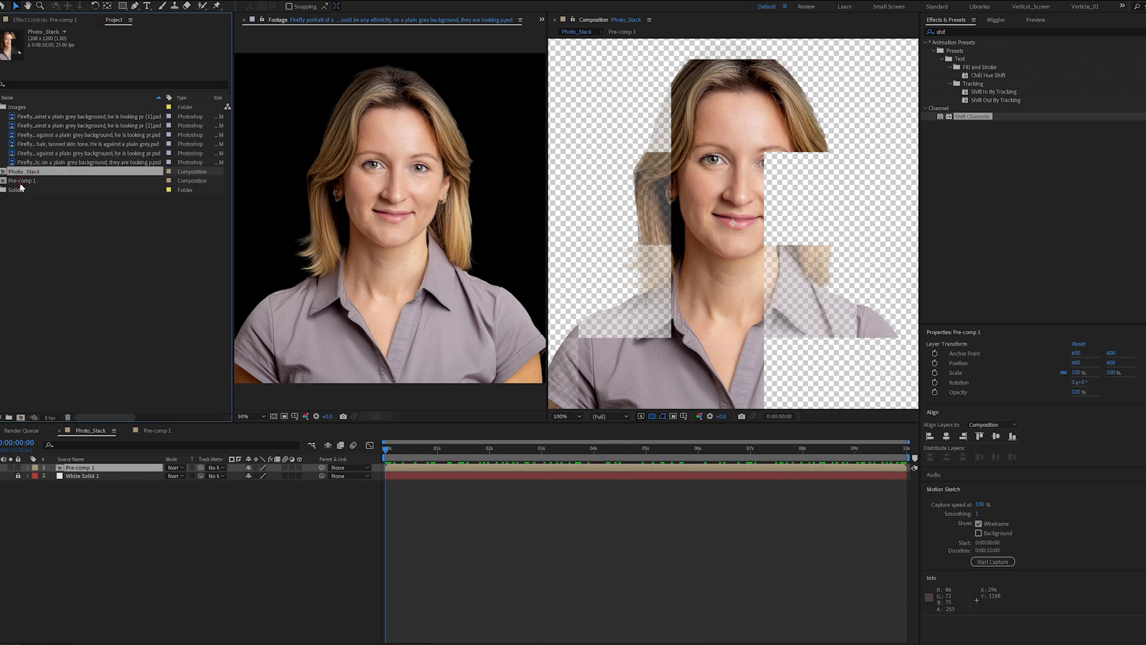
key(Return)
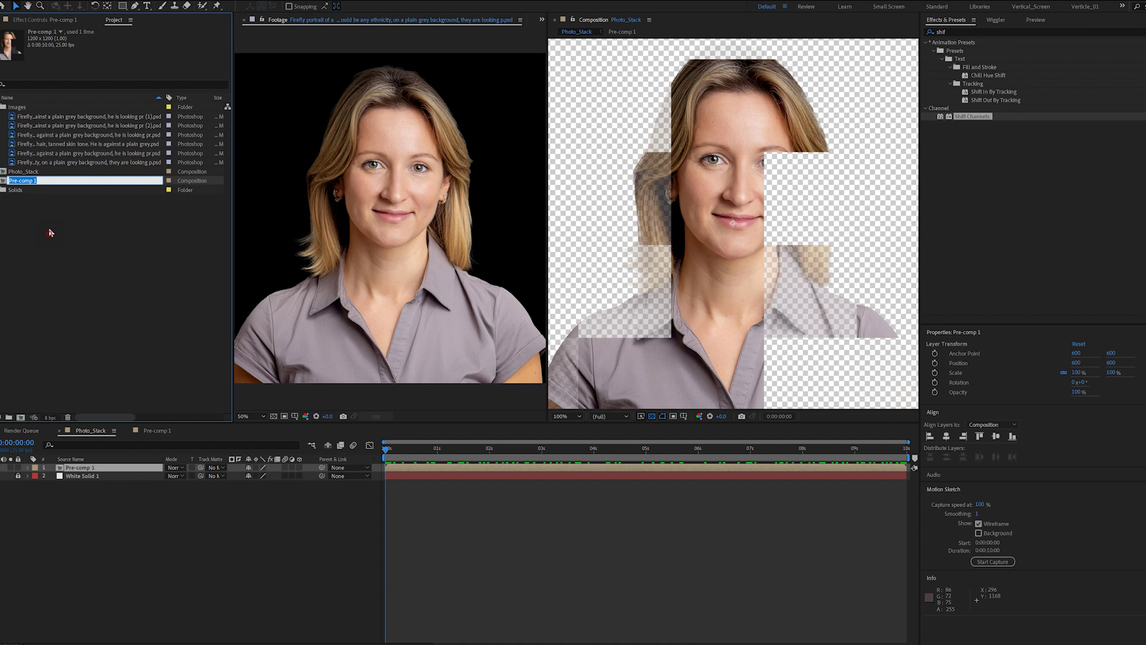
click(50, 233)
click(13, 183)
key(ctrl+d)
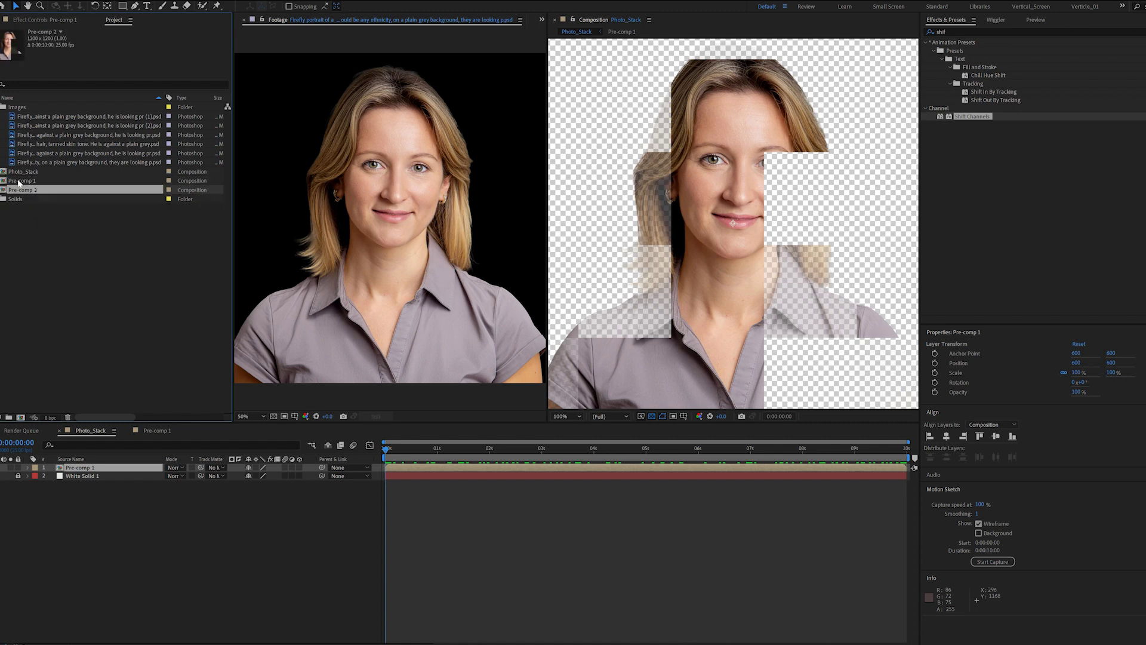
double_click(18, 190)
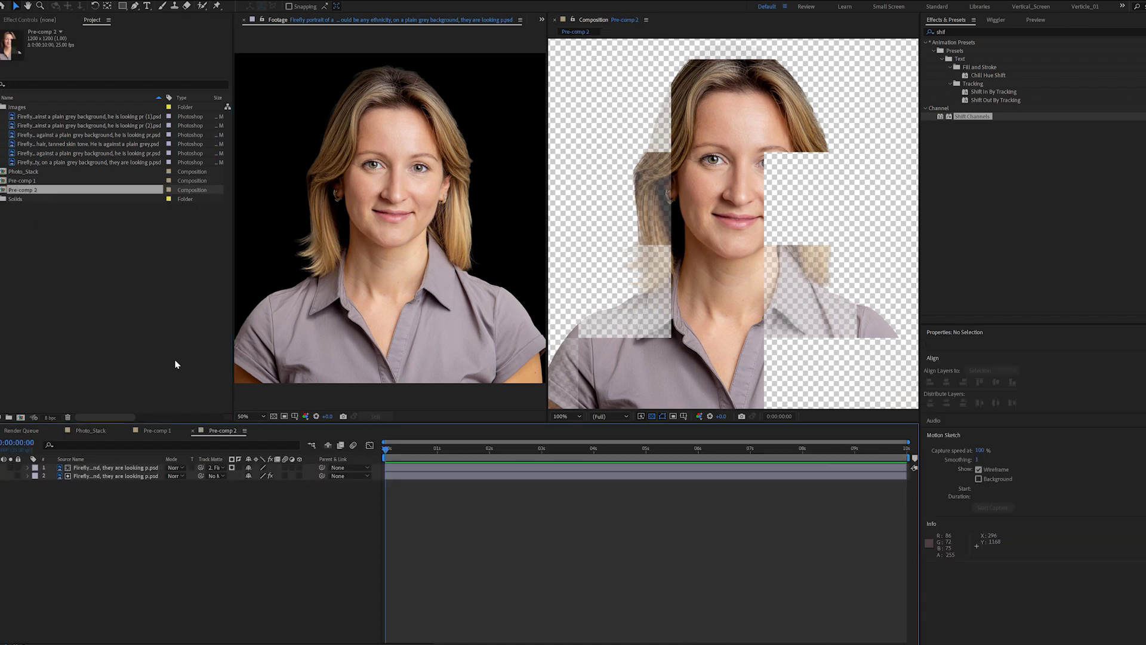
Reveal the top layer's source footage in the Project panel and select the man-with-locs portrait
click(103, 468)
right_click(103, 468)
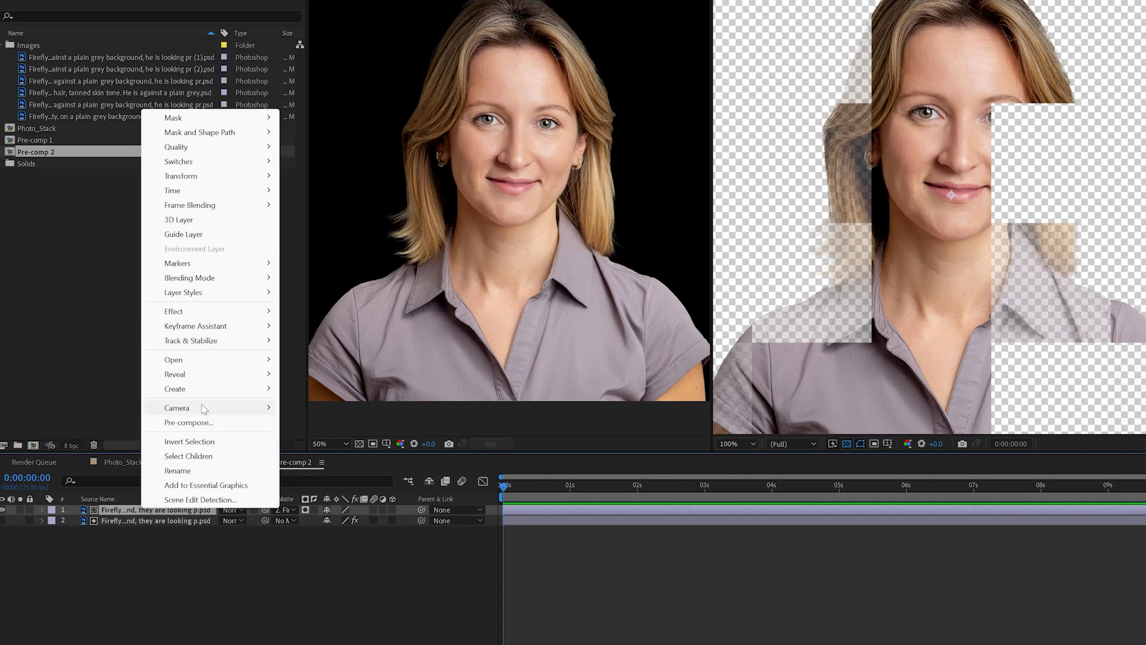
mouse_move(218, 375)
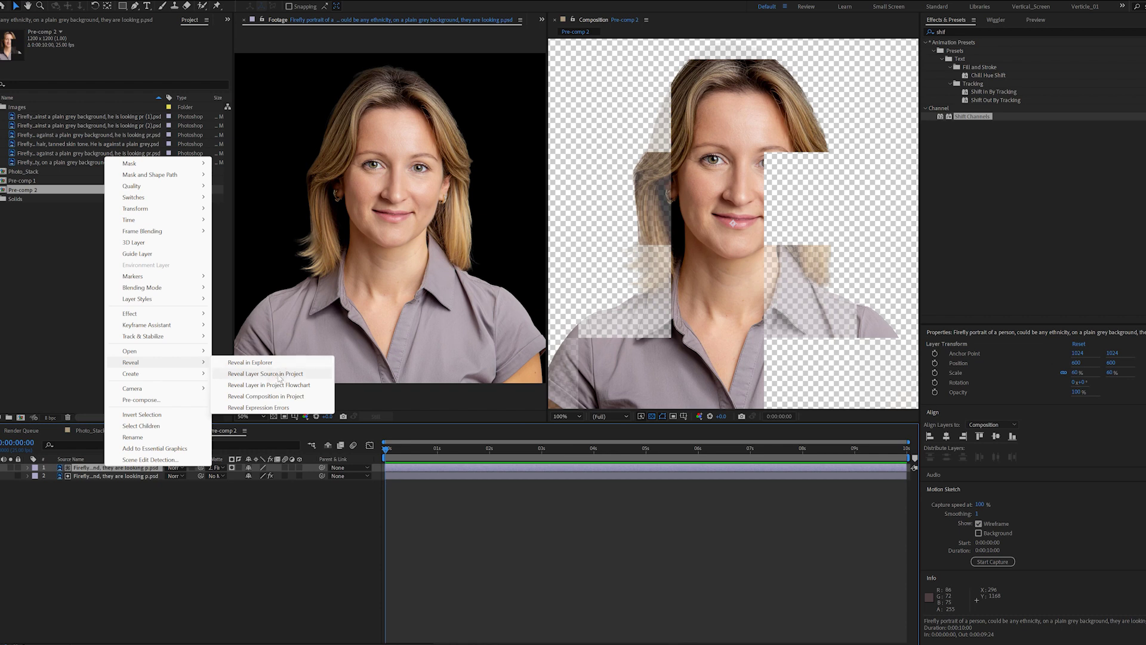
click(276, 373)
click(34, 155)
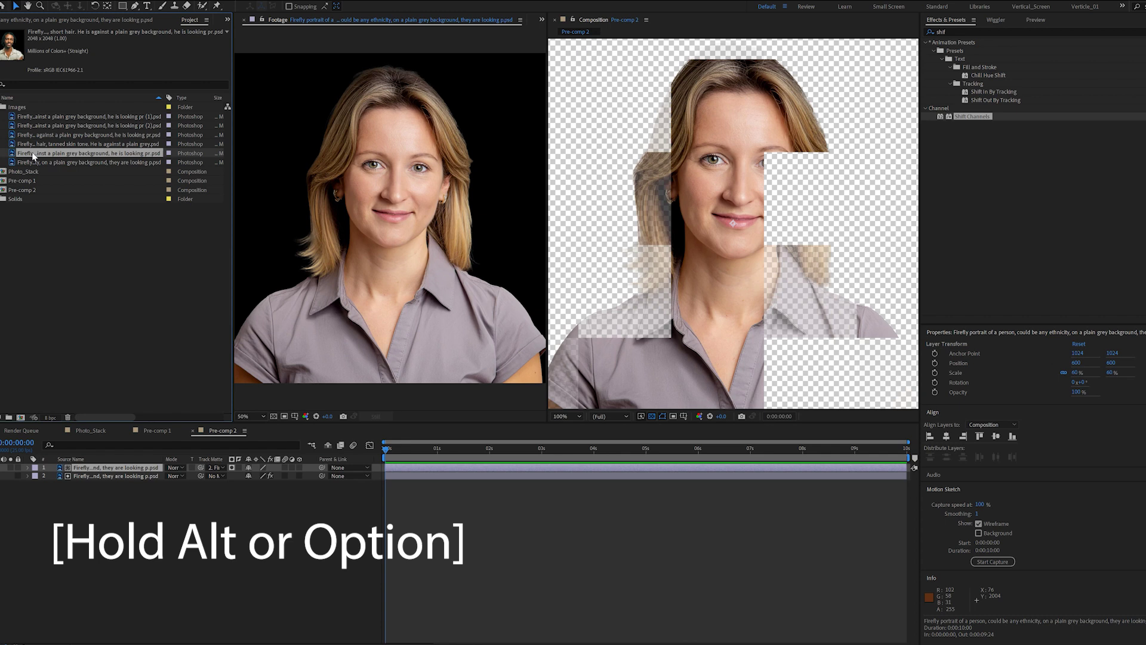
Replace the sources of layers 1 and 2 with the man's portrait and preview the composite
drag(33, 157, 144, 496)
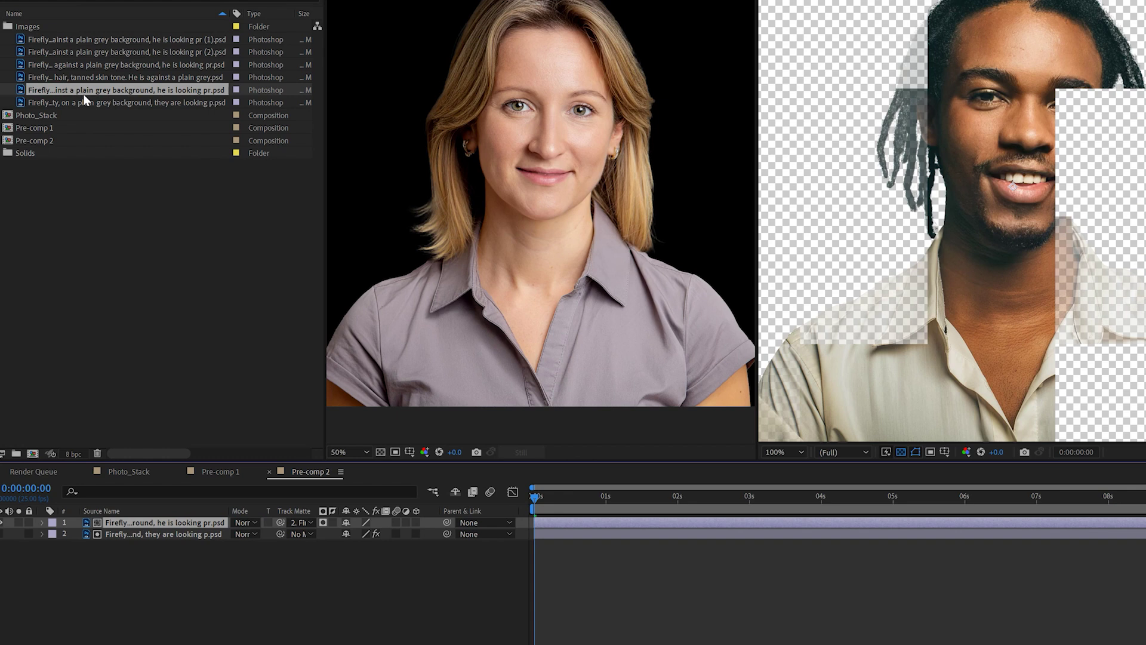
drag(84, 95, 177, 532)
click(82, 92)
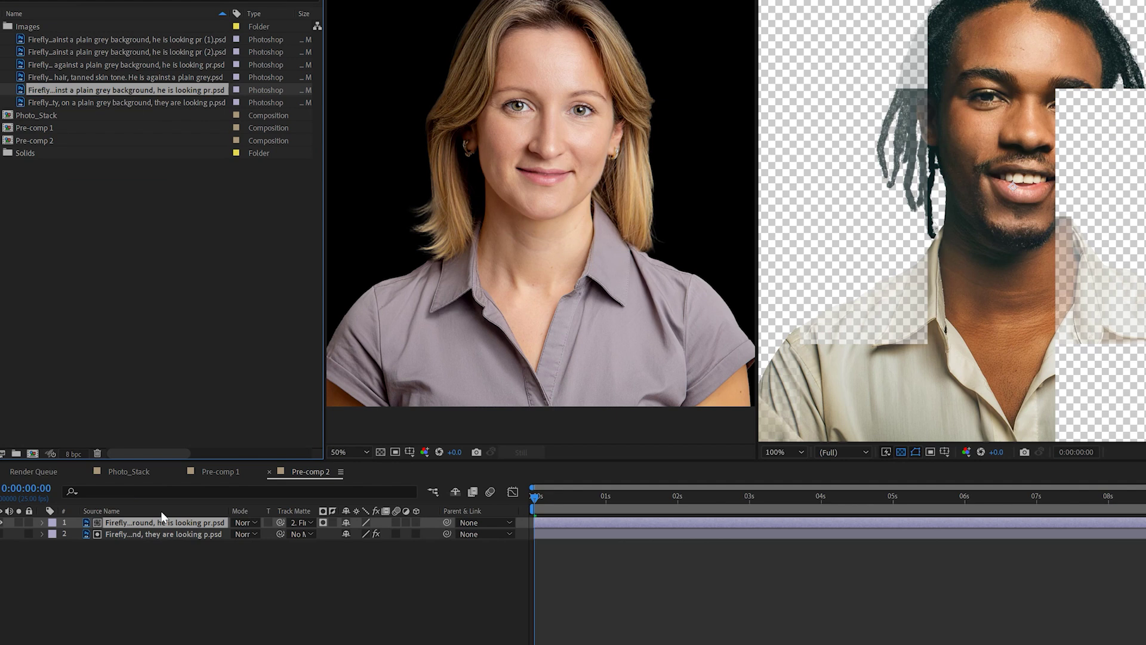
click(173, 535)
drag(68, 93, 170, 529)
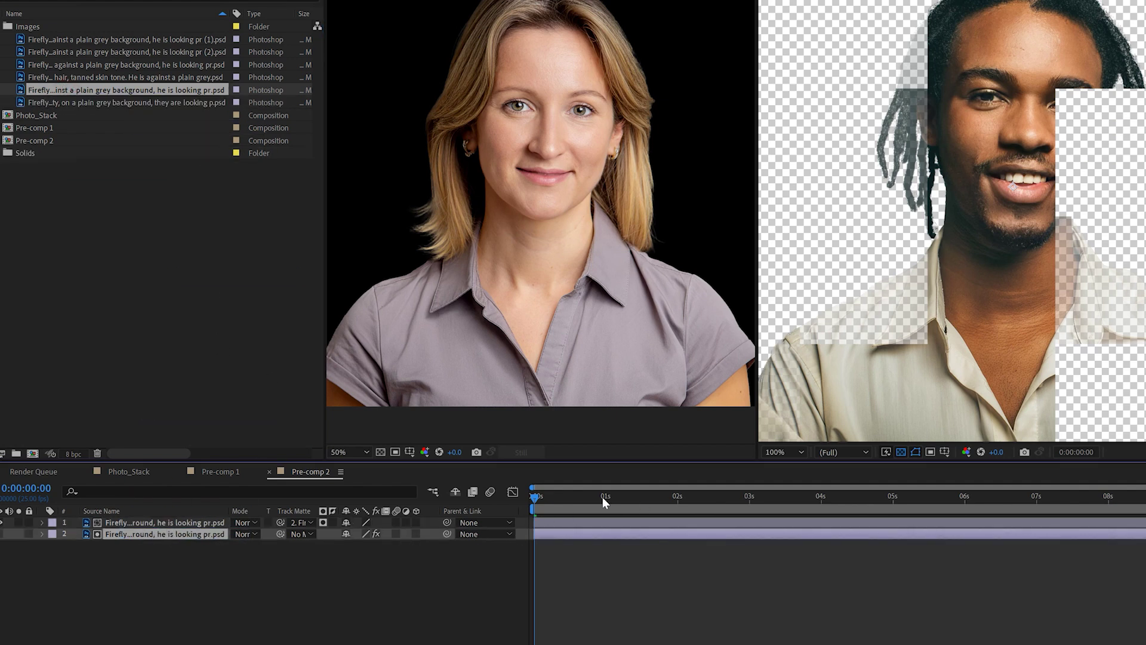
drag(543, 495, 328, 480)
click(41, 142)
Place Pre-comp 2 into Photo_Stack above the white solid and preview the stacked portraits
drag(129, 472, 120, 528)
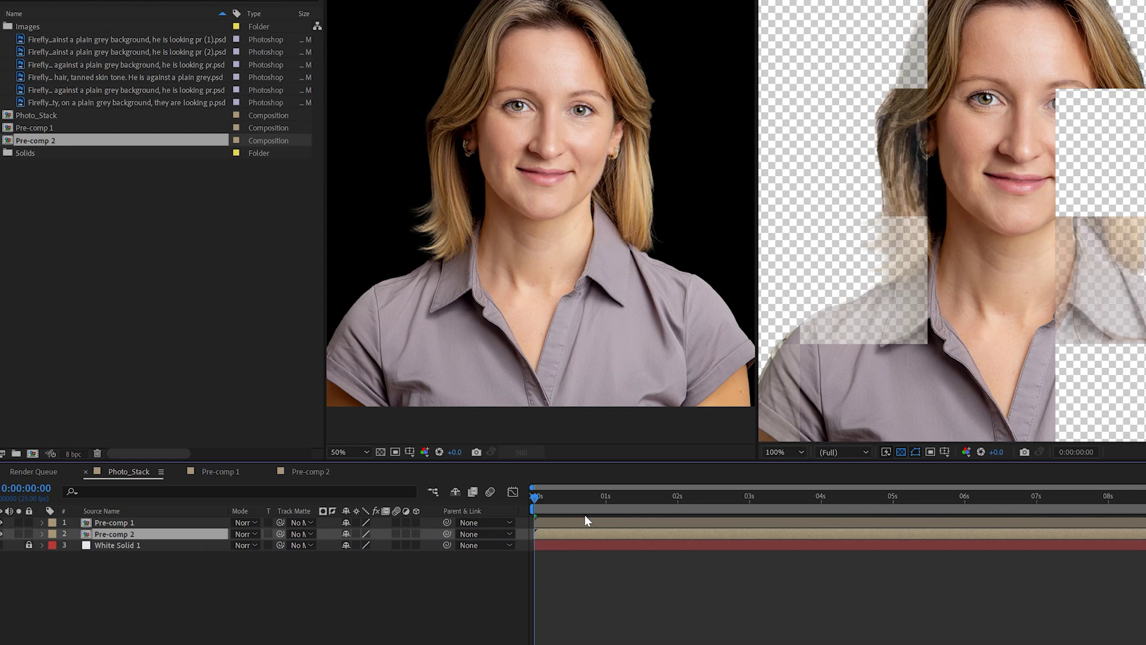
key(space)
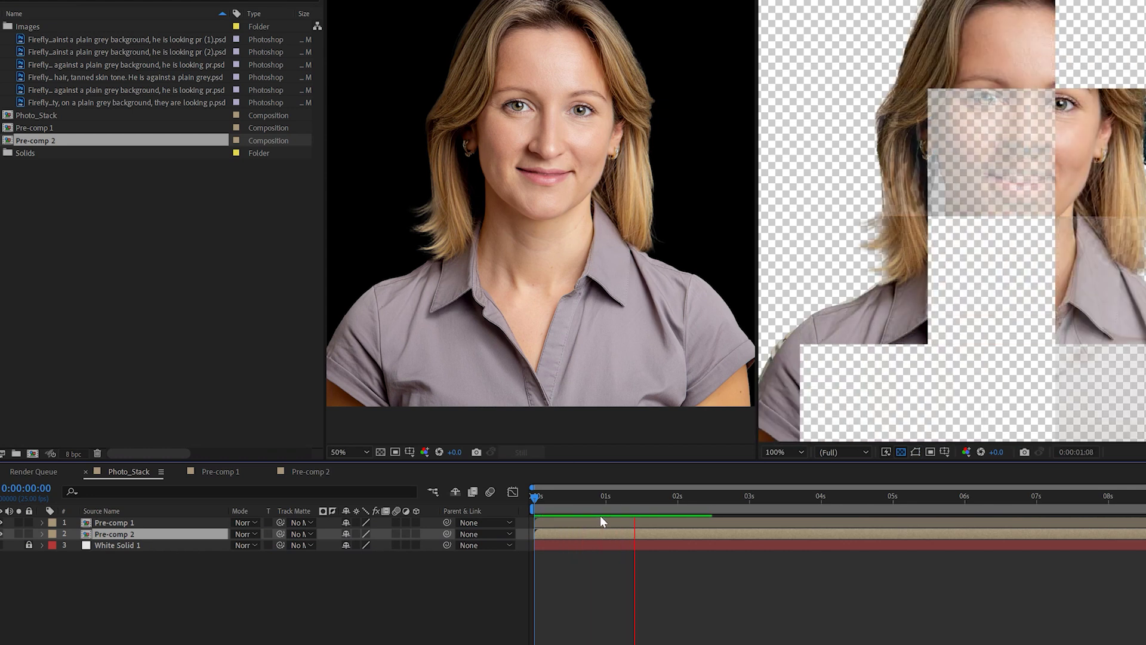
key(space)
drag(686, 501, 157, 549)
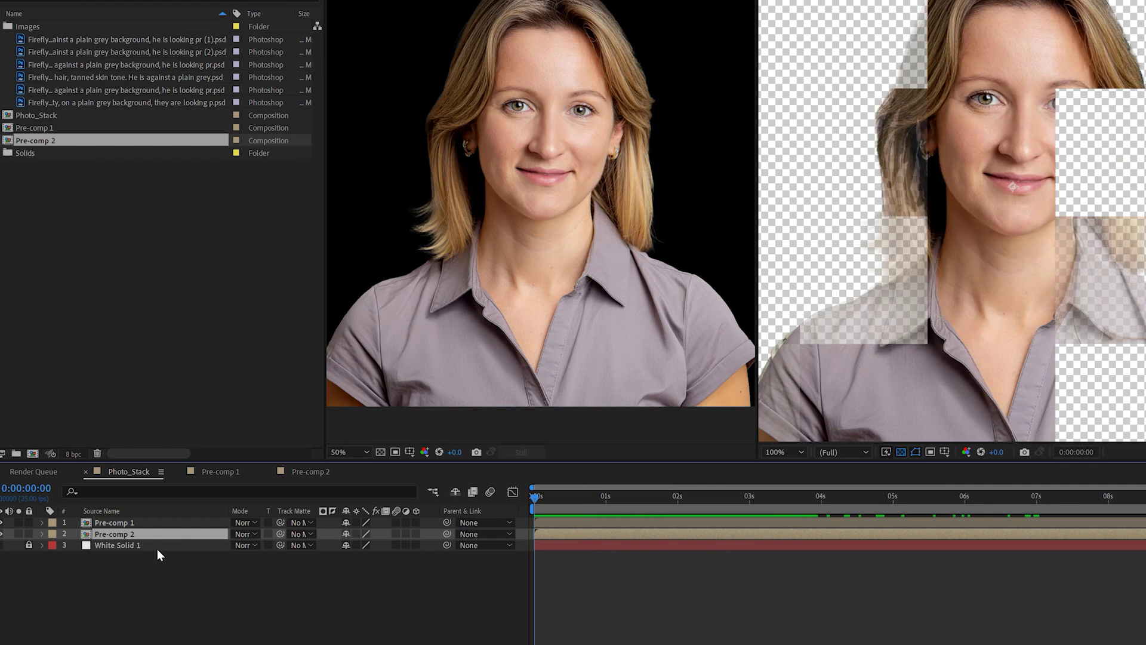
Enable time remapping on Pre-comp 2, add a time-1 expression, and review the offset blocks
right_click(112, 532)
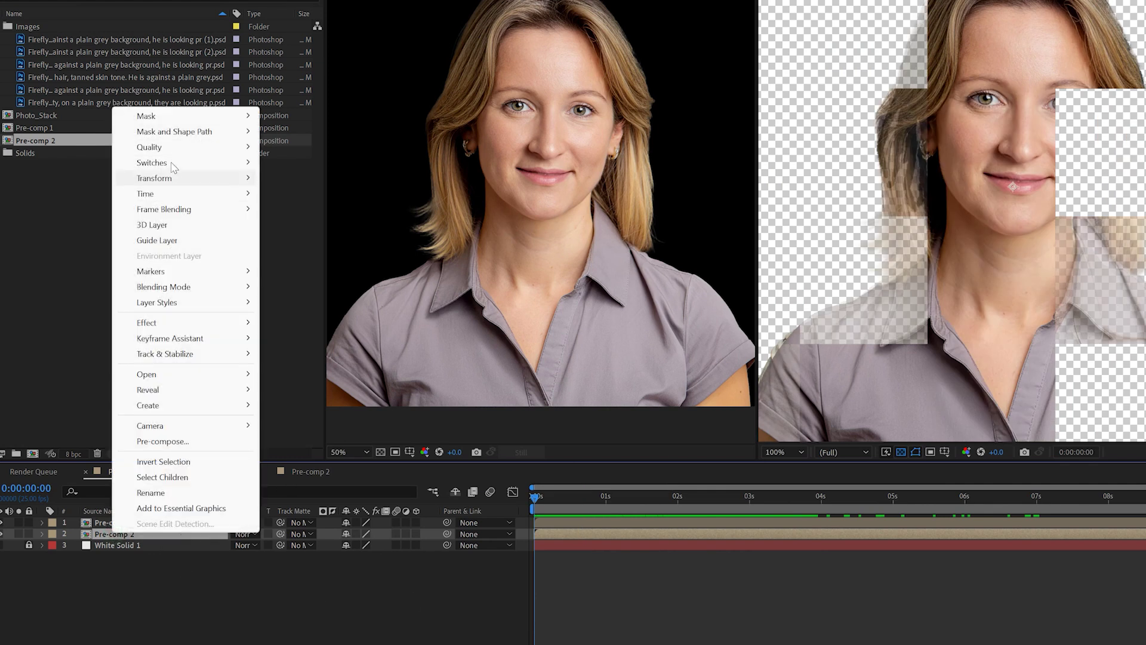
click(163, 192)
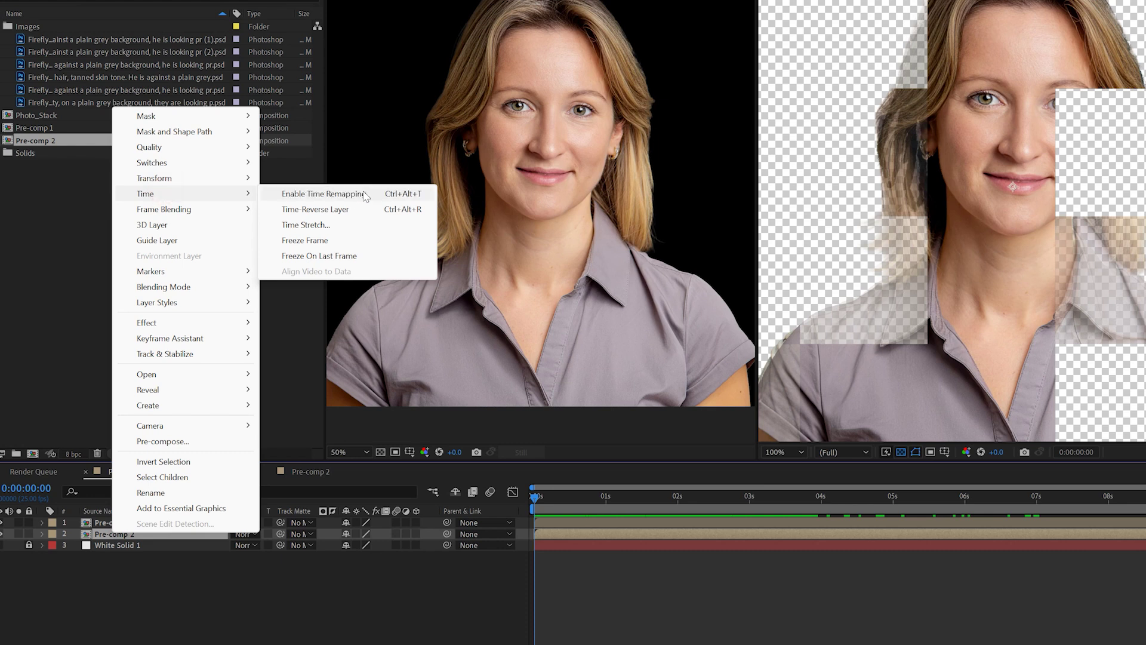
click(320, 194)
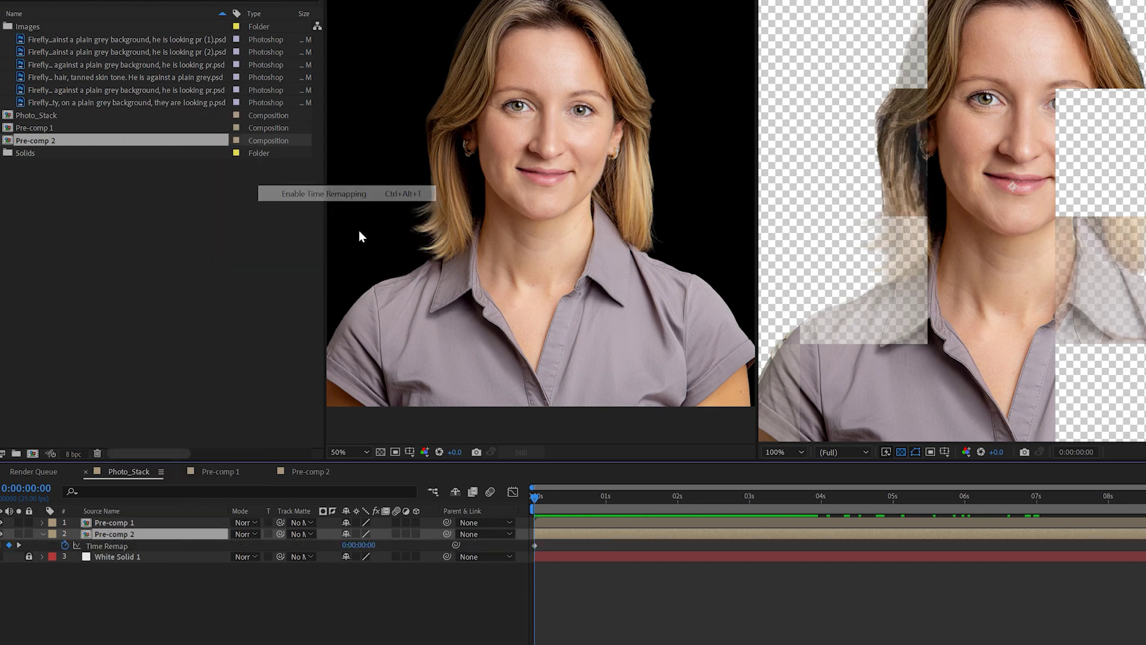
alt+click(65, 545)
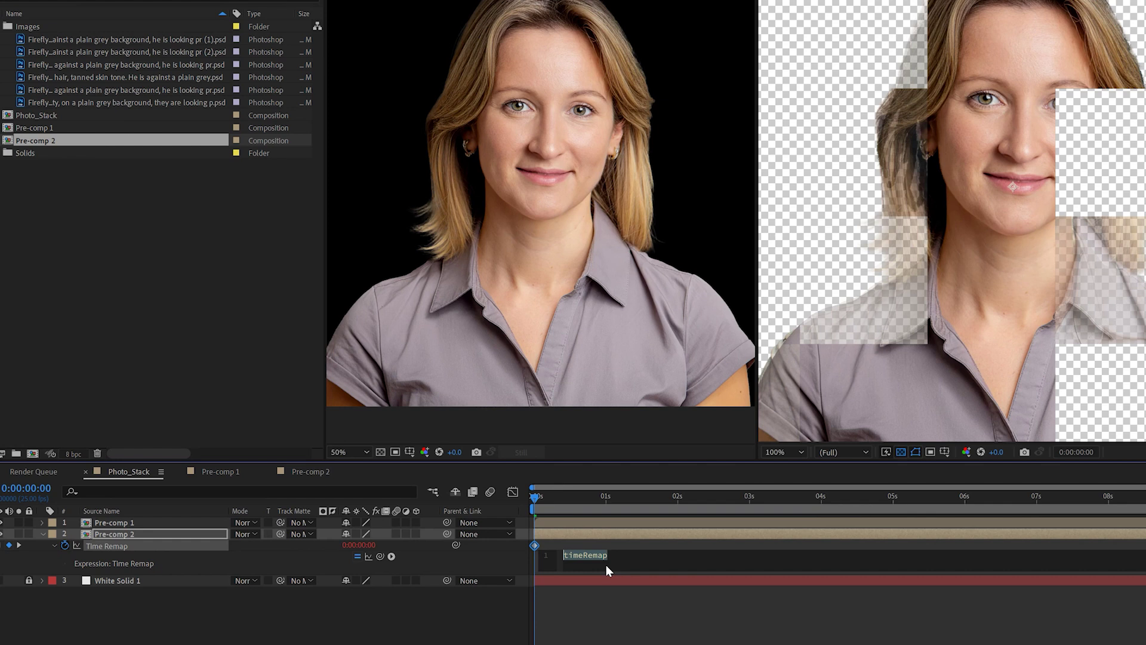
text(time)
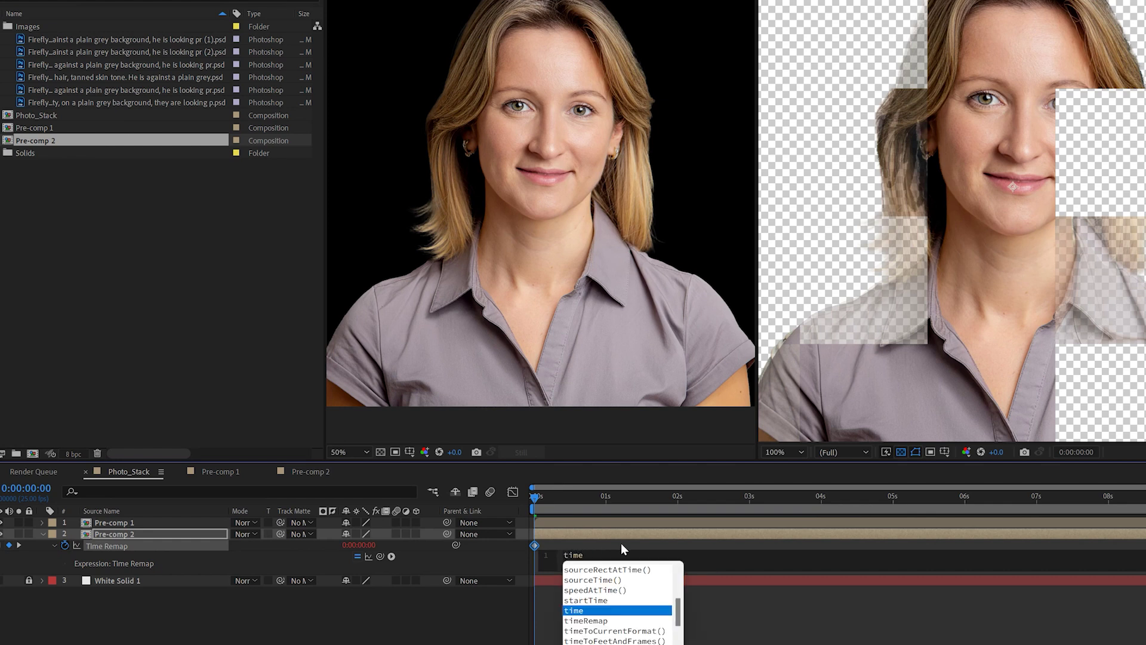
text(-)
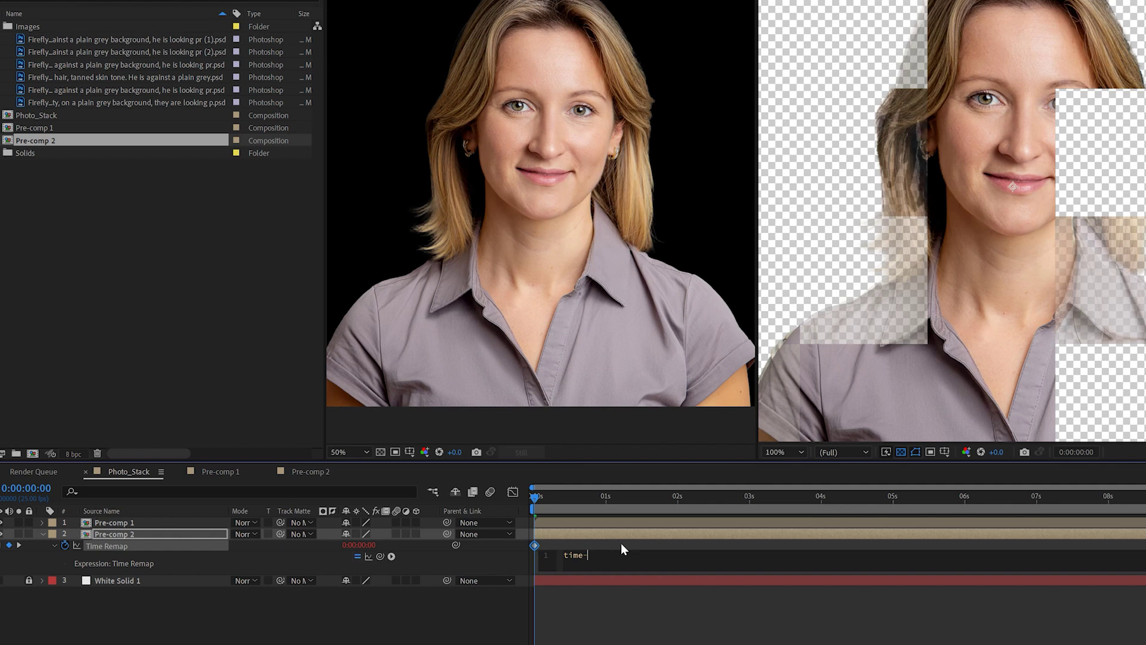
text(1)
click(642, 542)
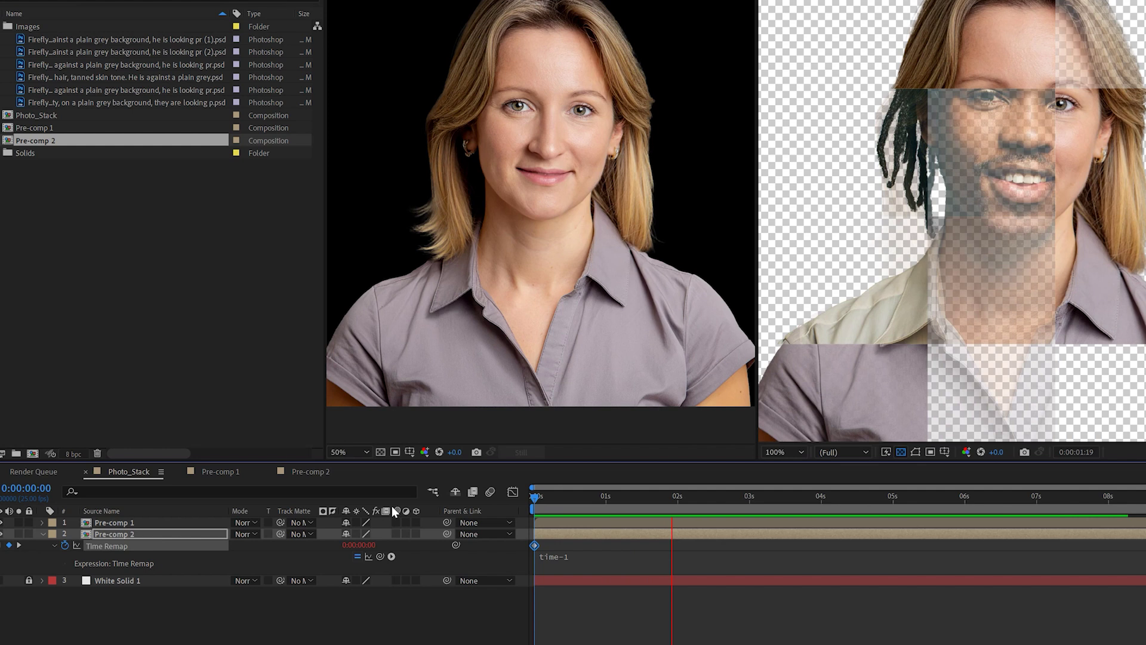
key(space)
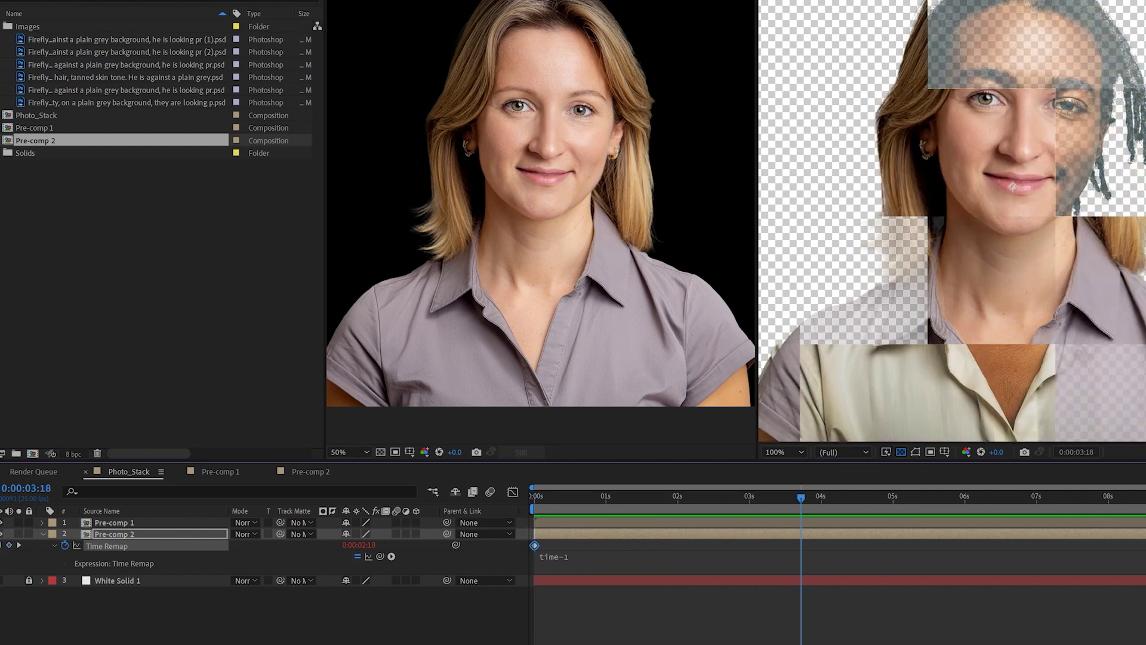
key(space)
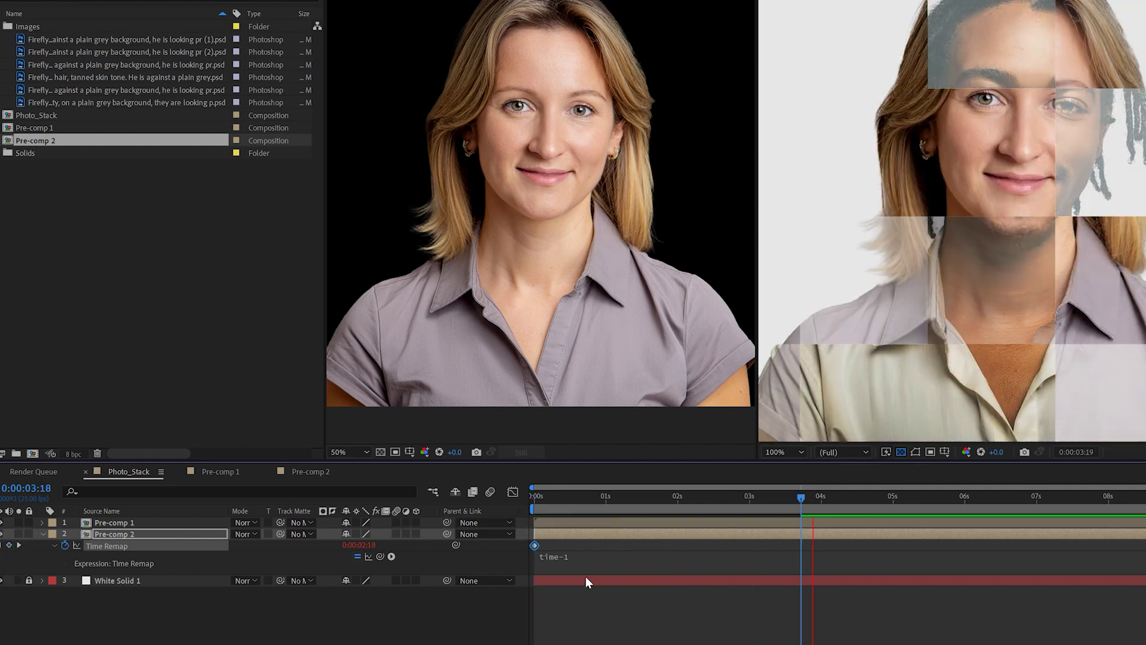
key(space)
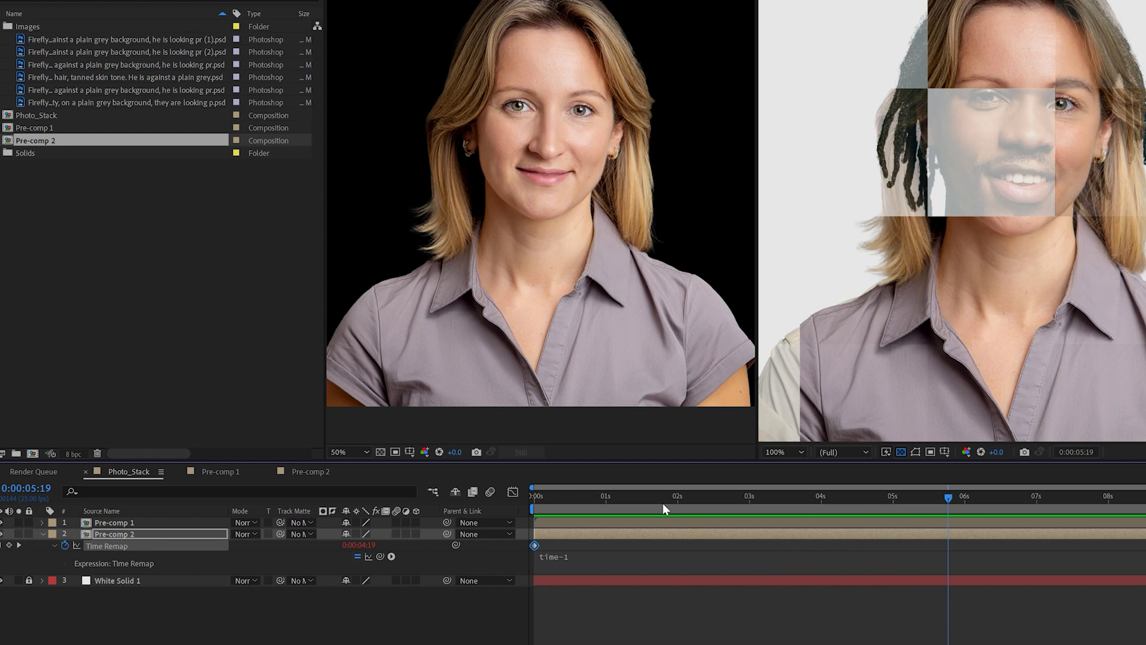
drag(553, 501, 821, 501)
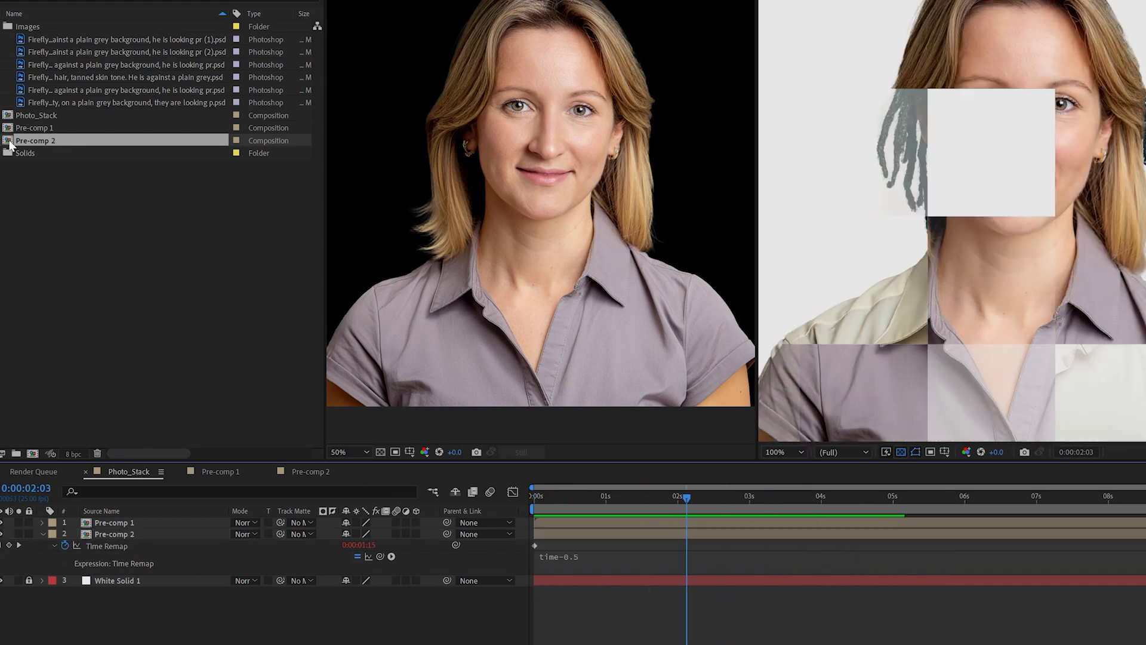
Duplicate Pre-comp 2 repeatedly to create Pre-comps 3 through 6
click(9, 142)
key(ctrl+d)
key(ctrl+d)
key(ctrl+d)
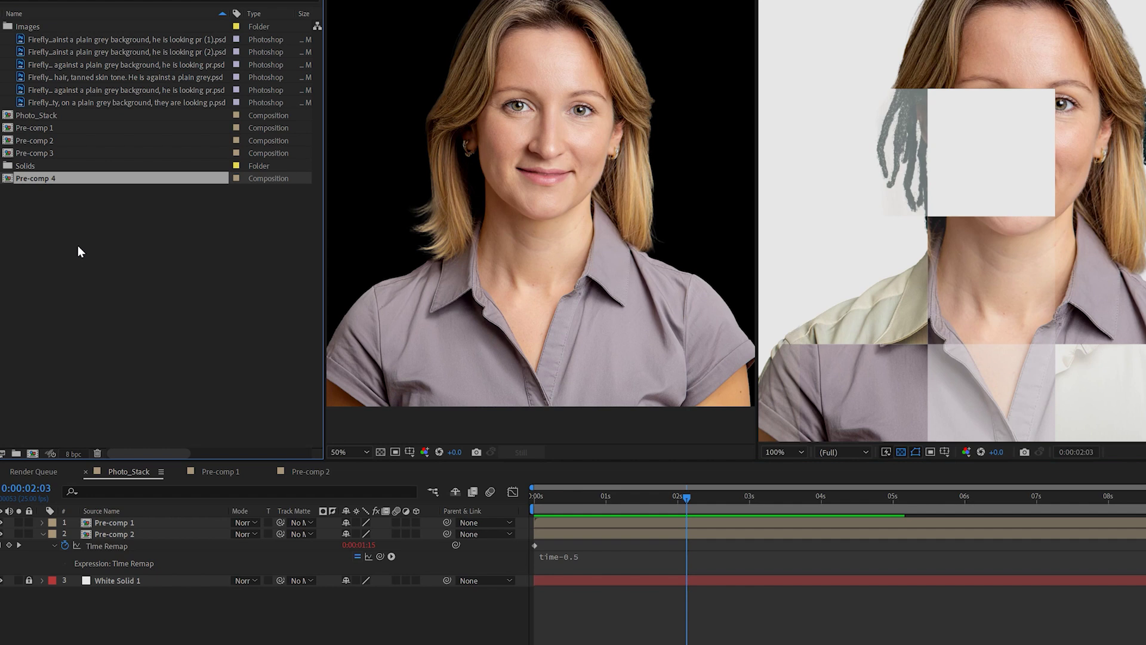
key(ctrl+d)
In Pre-comp 3, swap the layer footage for the tanned-skin portrait
click(40, 151)
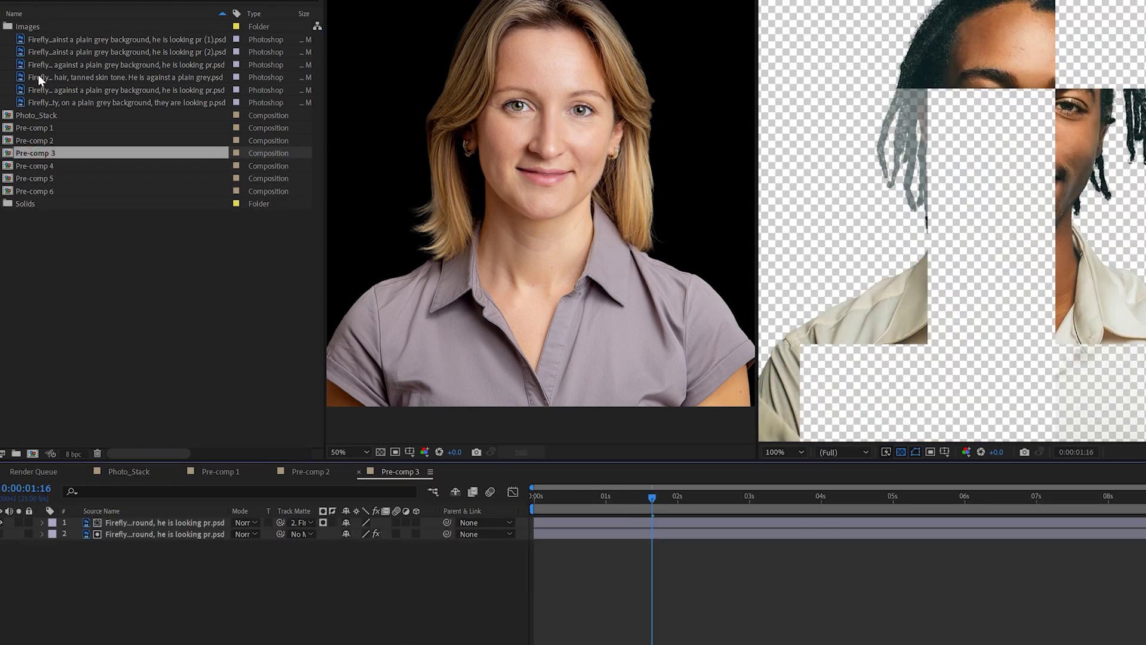
click(24, 82)
drag(26, 77, 158, 522)
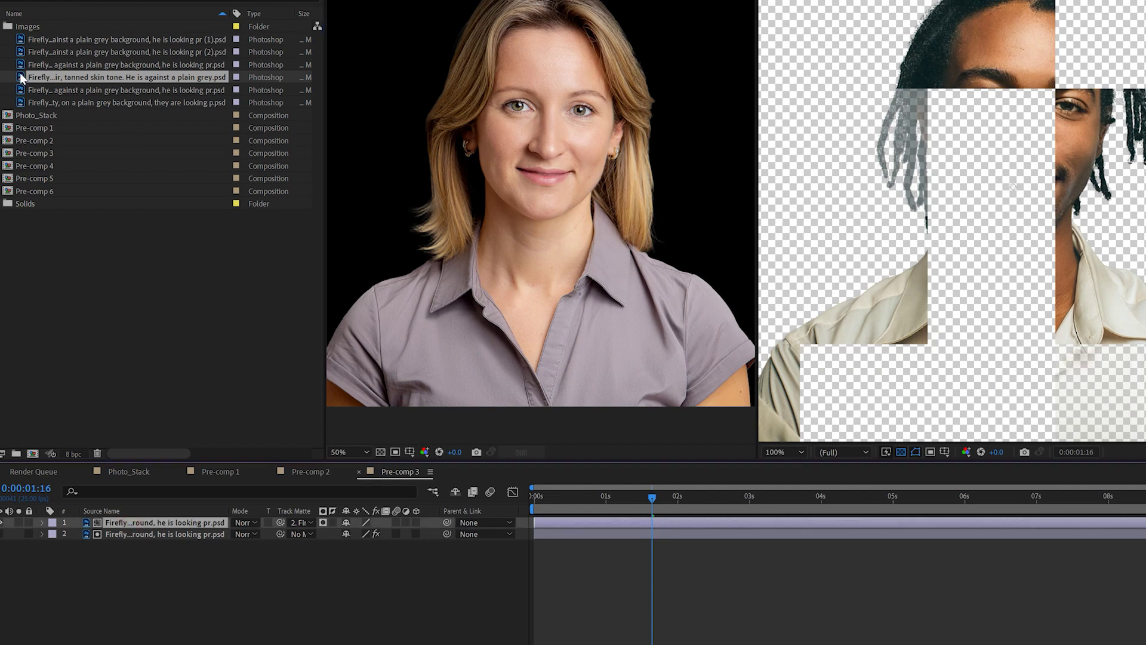
drag(24, 78, 175, 525)
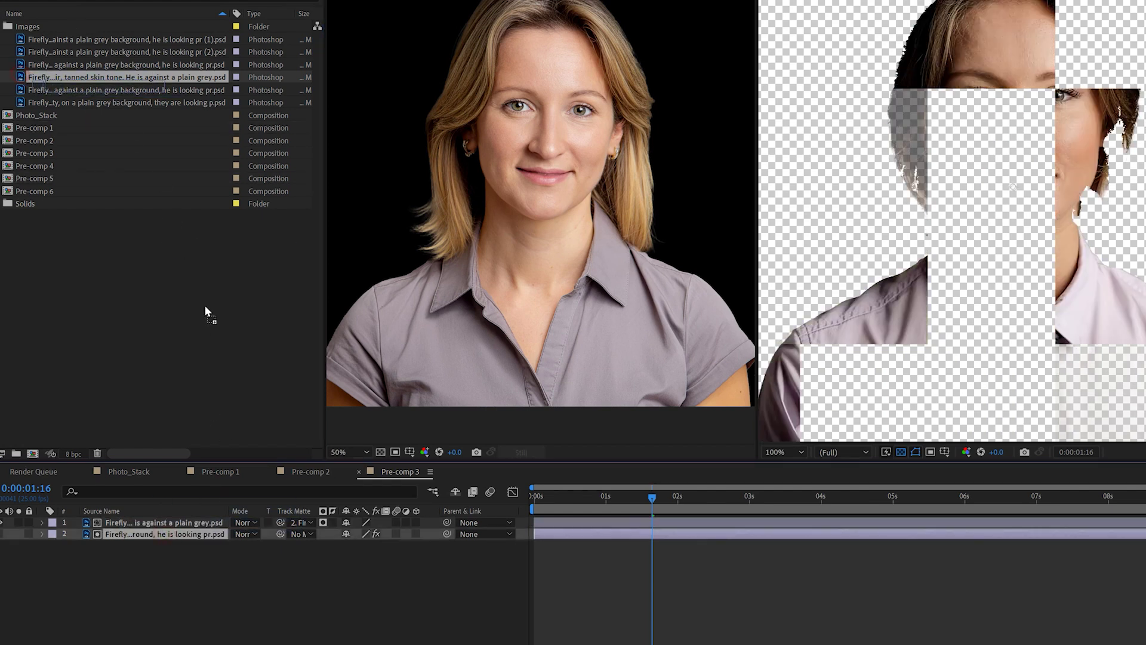
Add Pre-comp 3 to Photo_Stack with a time-1 Time Remap expression and preview from the start
click(129, 471)
right_click(138, 579)
click(185, 238)
click(349, 240)
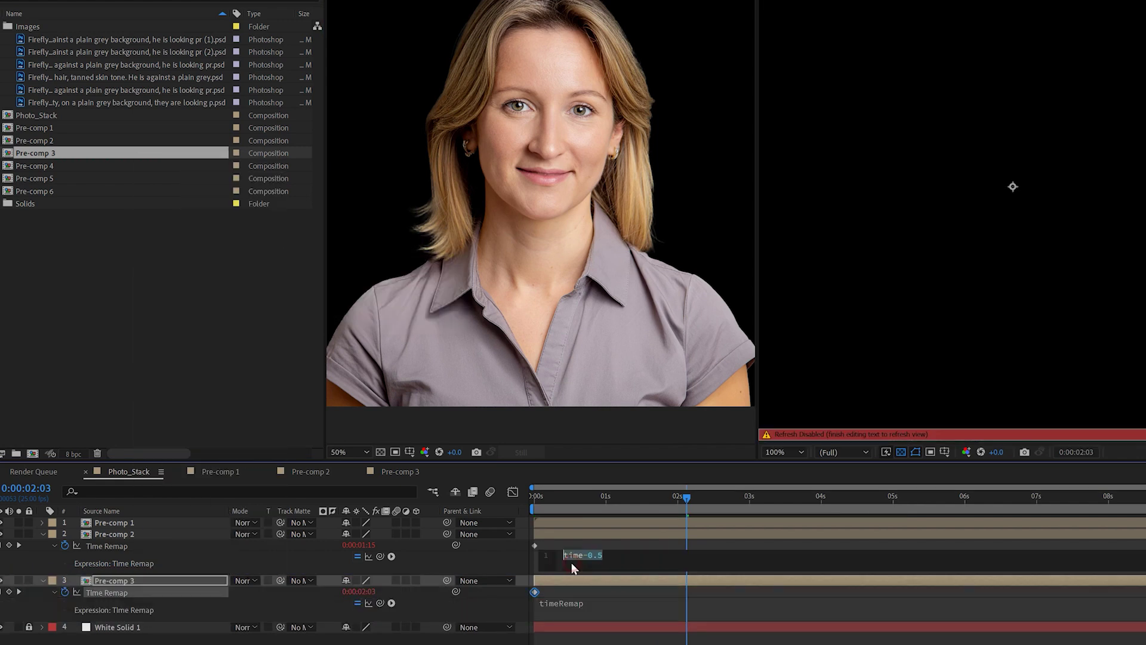
alt+click(65, 593)
text(time-1)
click(333, 481)
key(Home)
key(space)
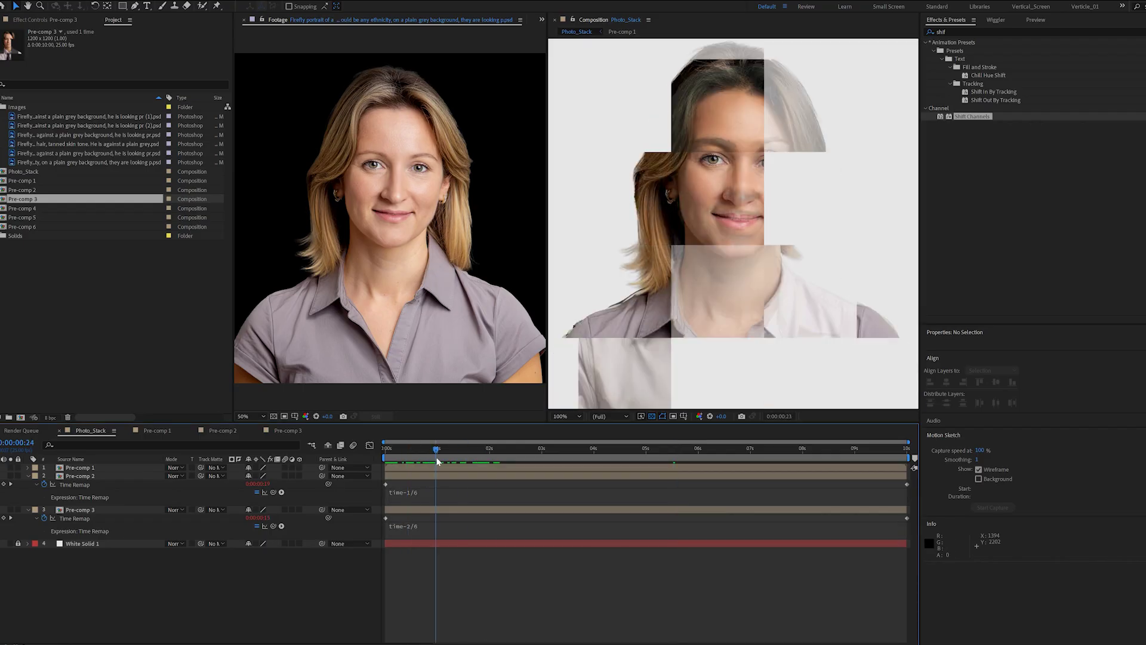
Stagger the Time Remap expressions to time-1/6, time-2/6, time-3/6, selecting the ((index-2)/6) part
click(441, 493)
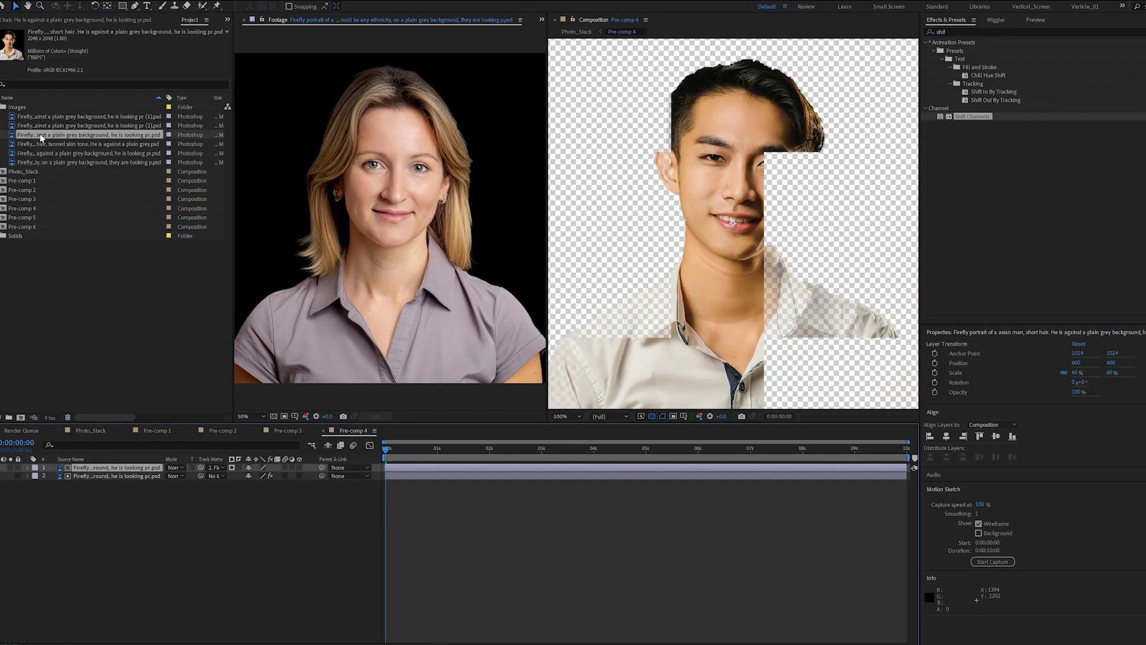
click(470, 561)
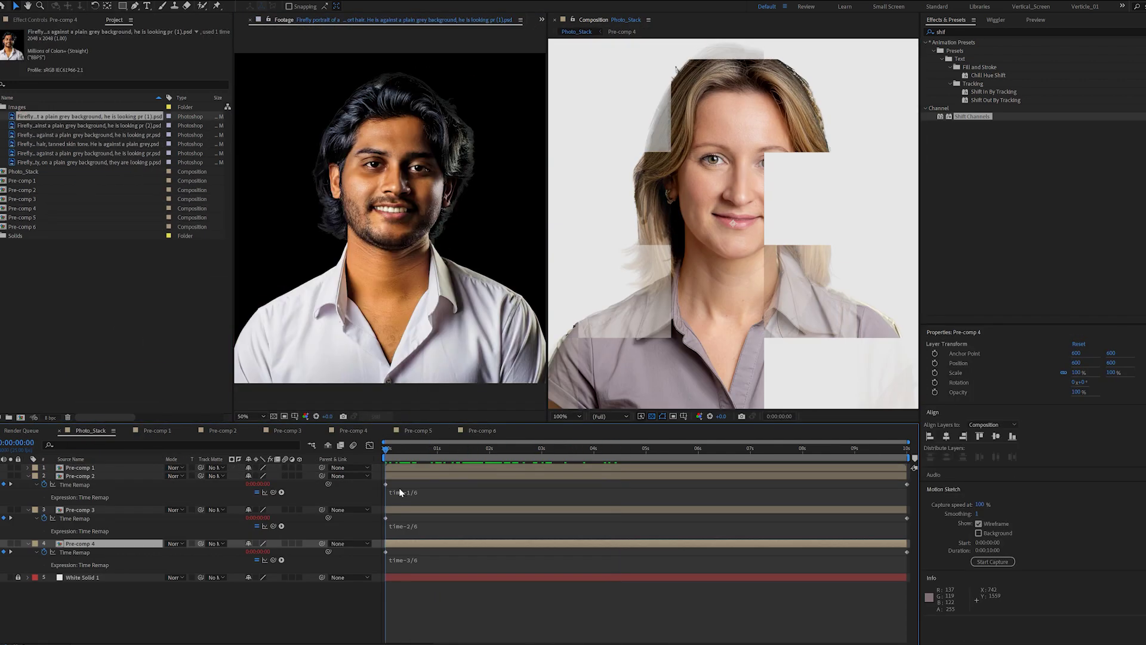
click(81, 469)
click(407, 493)
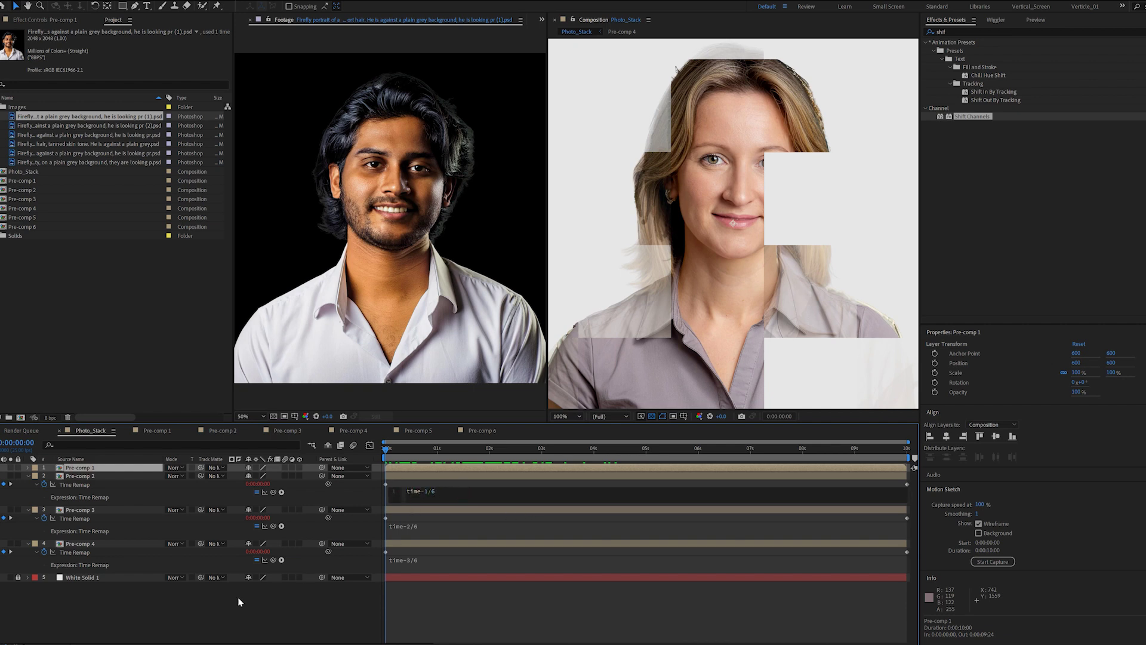
click(149, 609)
right_click(150, 609)
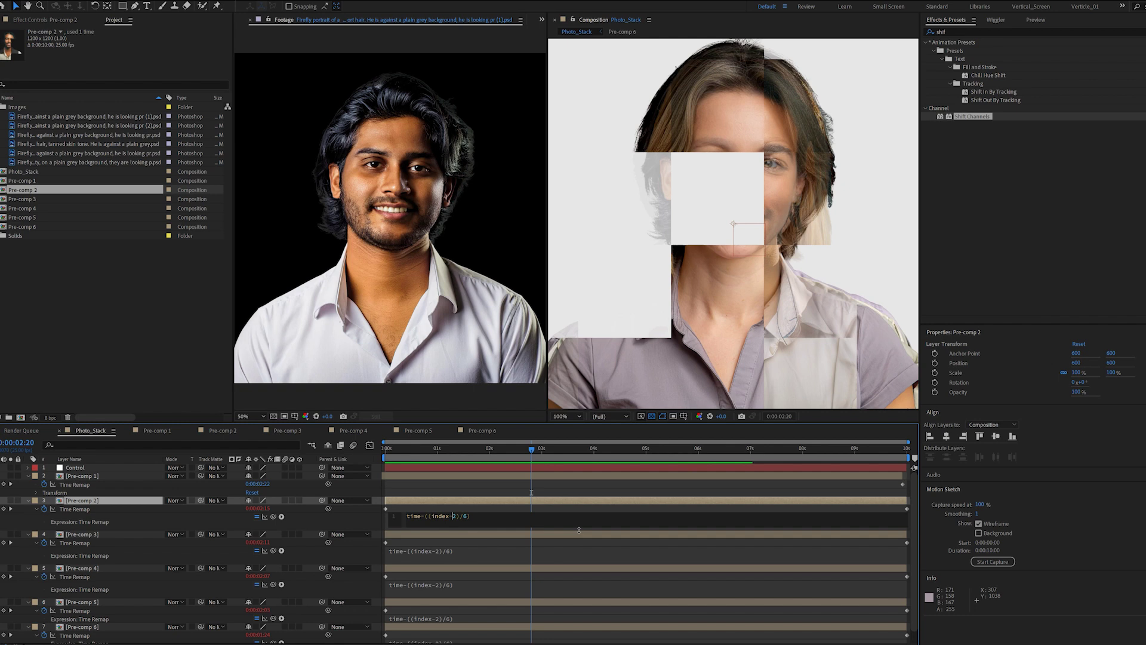
drag(425, 516, 520, 518)
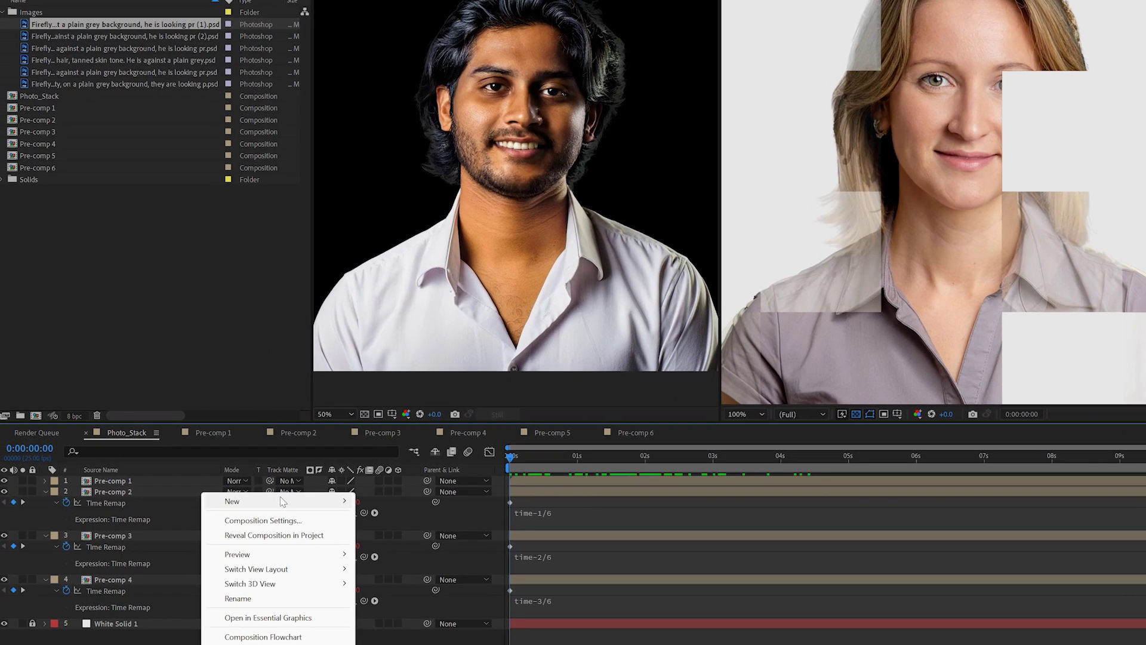
Add a new null object layer to Photo_Stack and name it Control
mouse_move(171, 484)
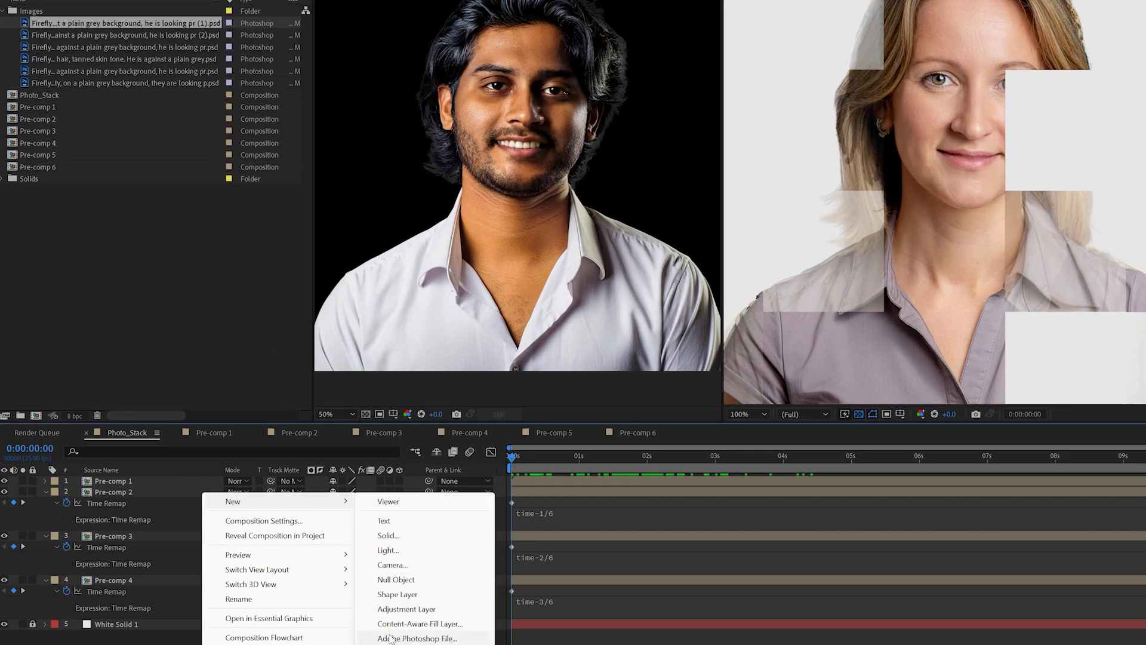
click(409, 579)
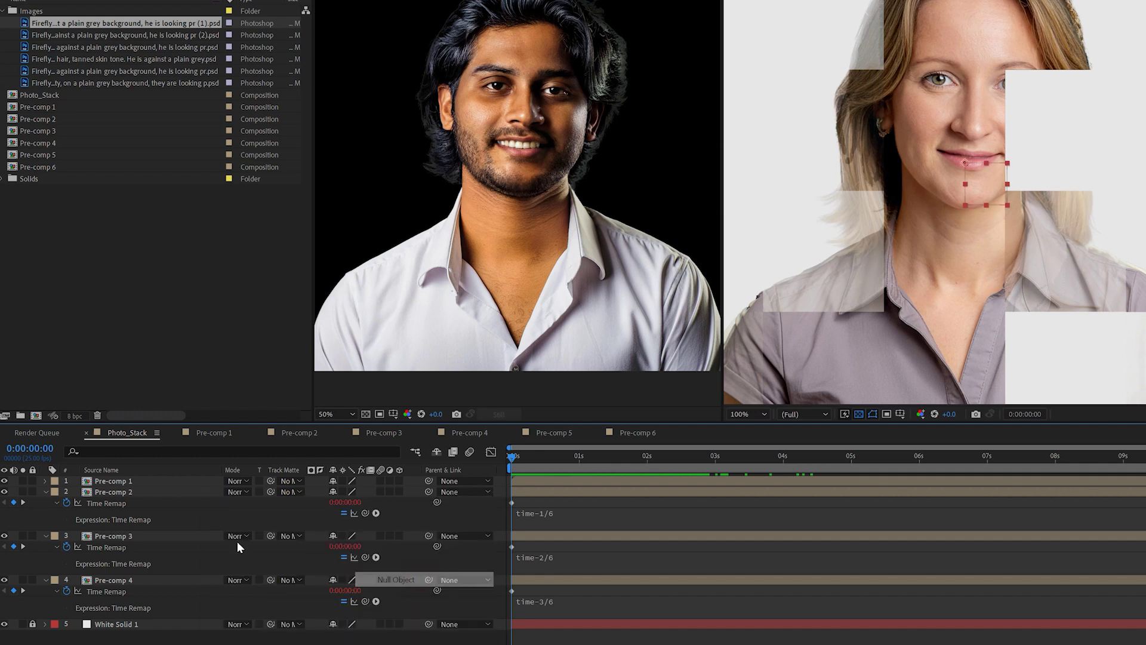
key(Return)
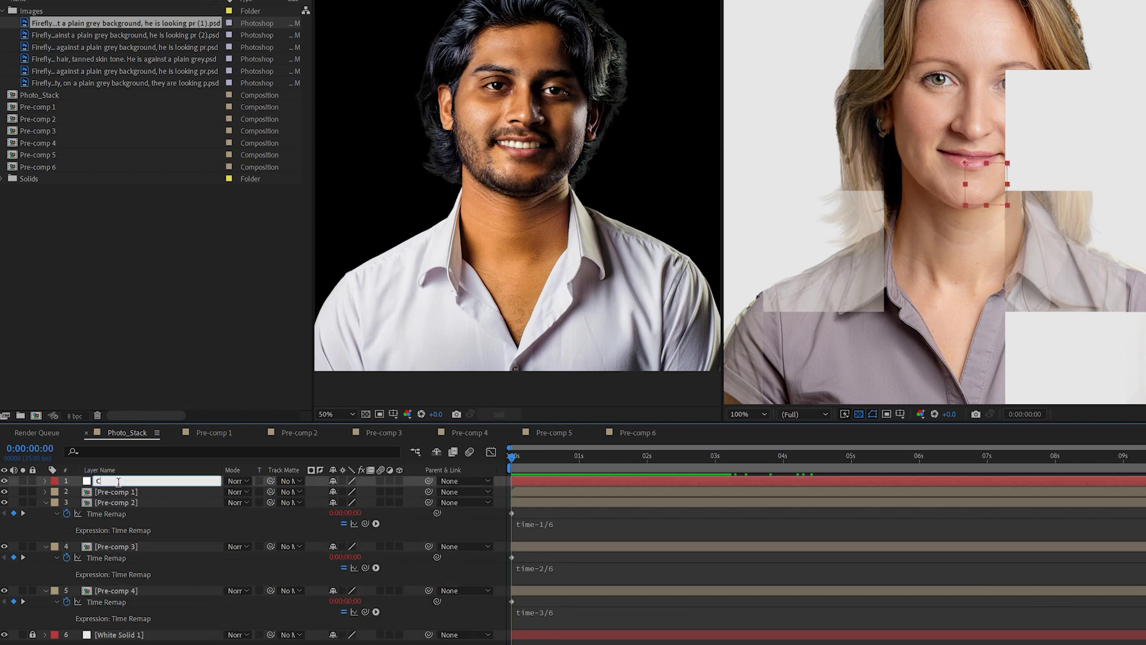
text(Control)
key(Return)
Select the 1/6 part of the first Time Remap expression
click(542, 523)
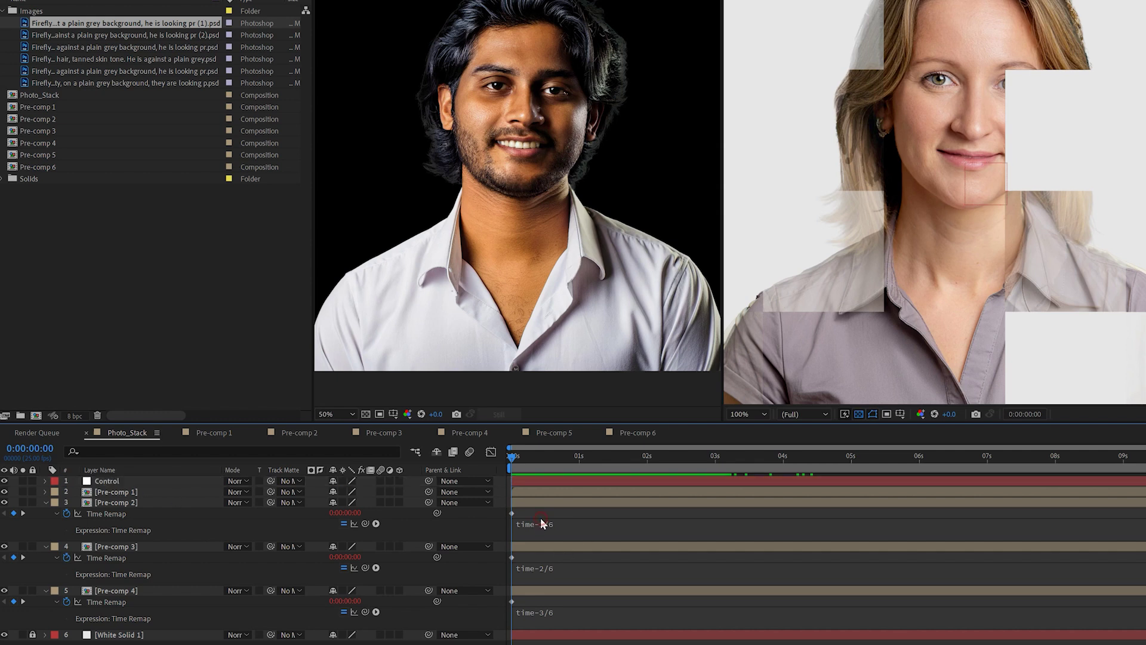
click(553, 524)
drag(562, 522, 754, 534)
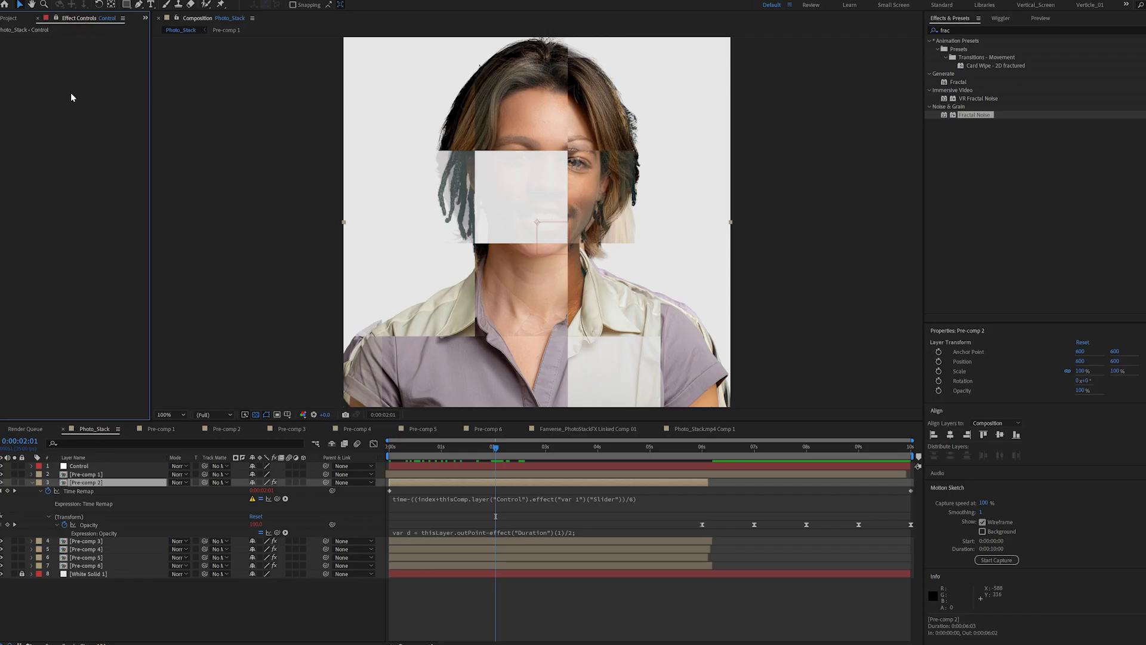
Add a Slider Control effect to the Control layer
right_click(71, 94)
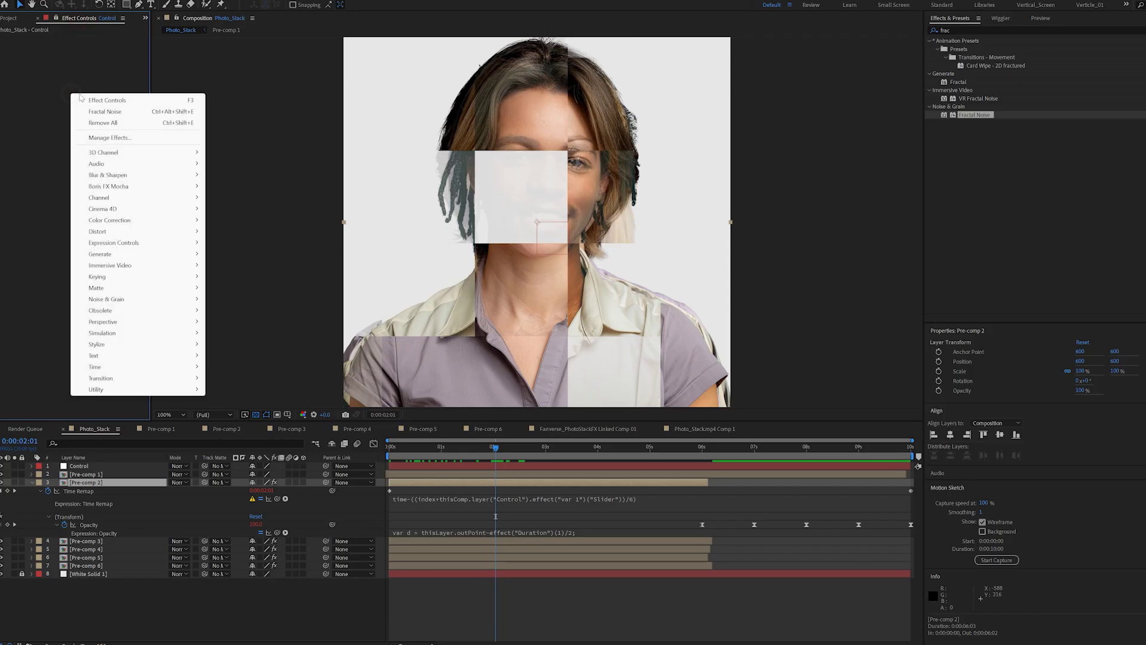
mouse_move(188, 243)
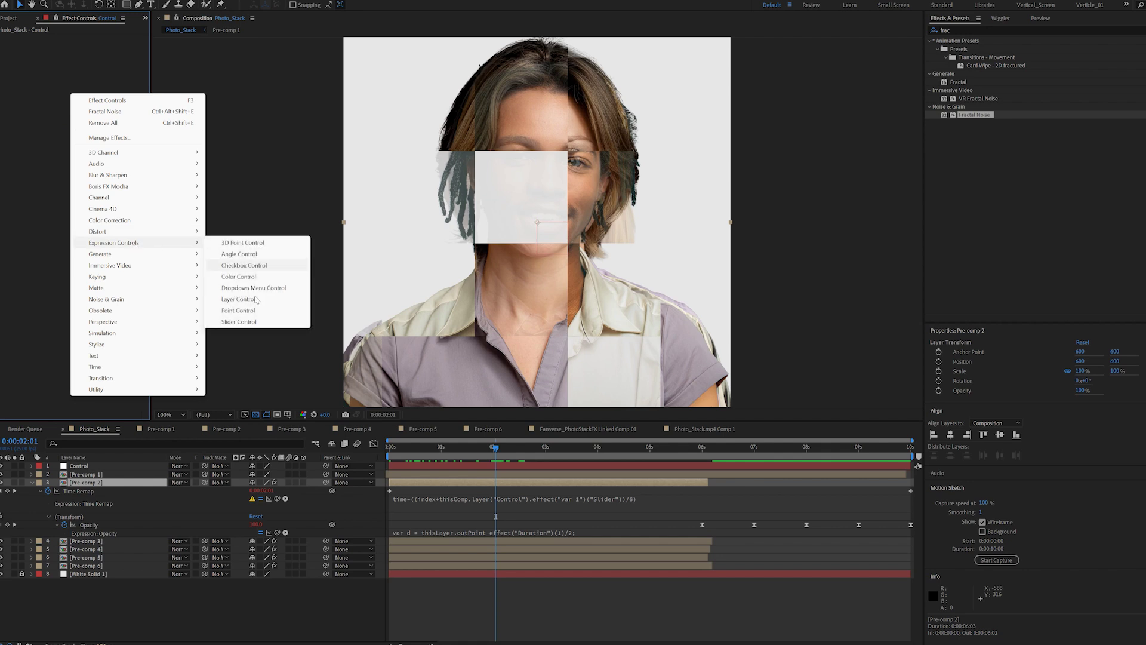
click(239, 321)
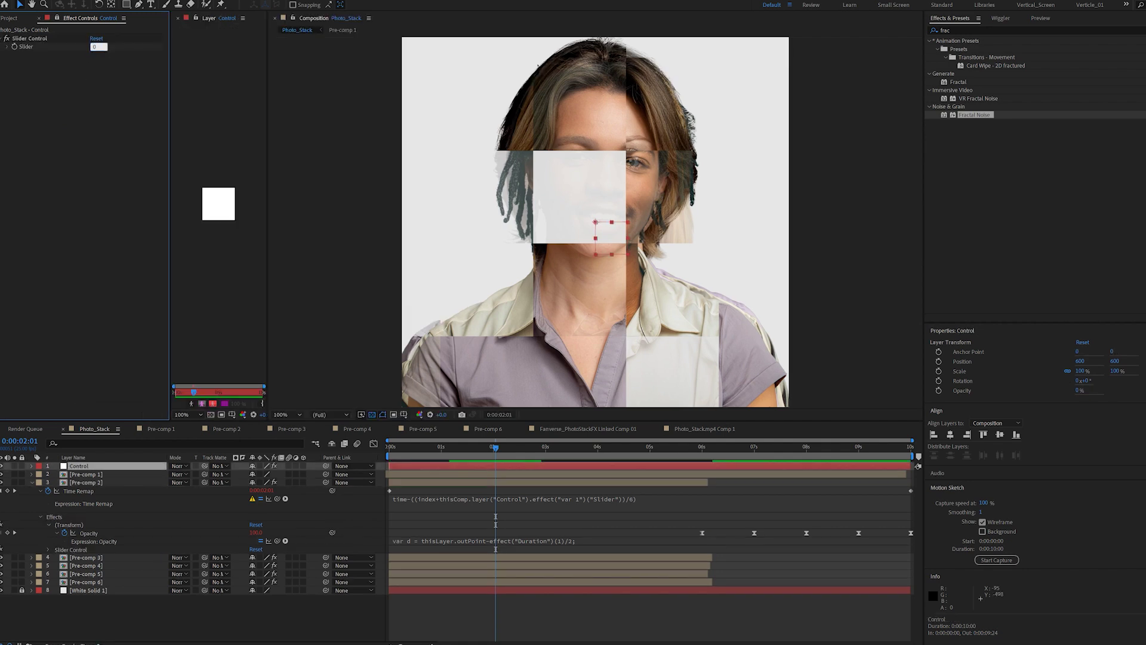
Rewrite Pre-comp 2's Time Remap as time- plus a pick-whip link to Control's Slider
click(418, 499)
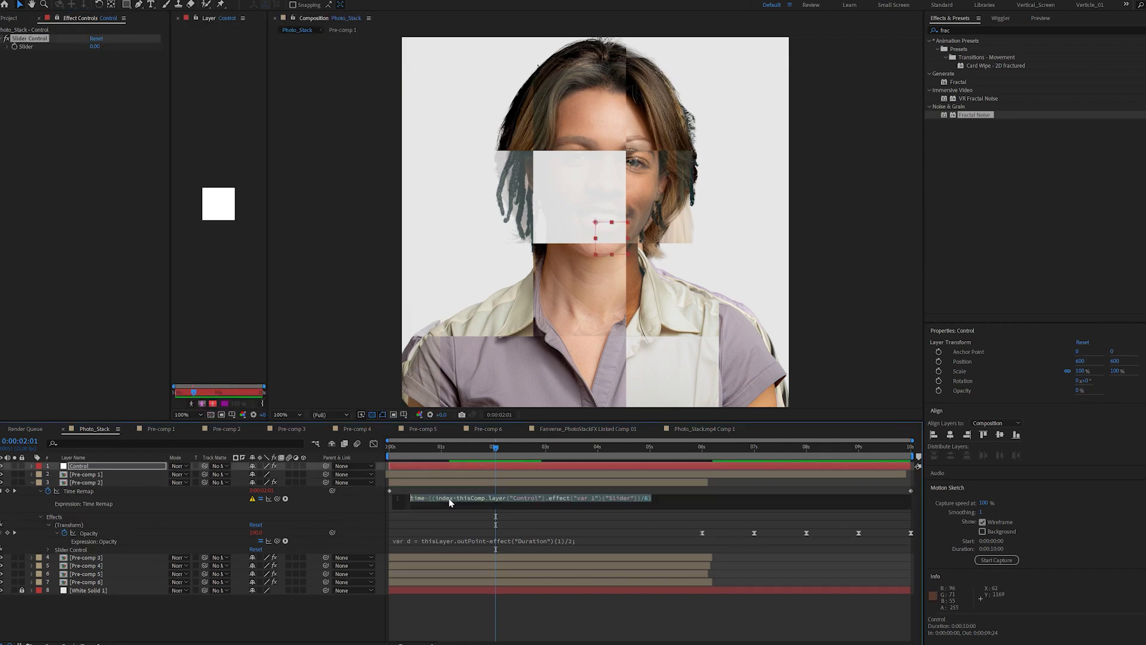
drag(429, 499, 681, 496)
key(BackSpace)
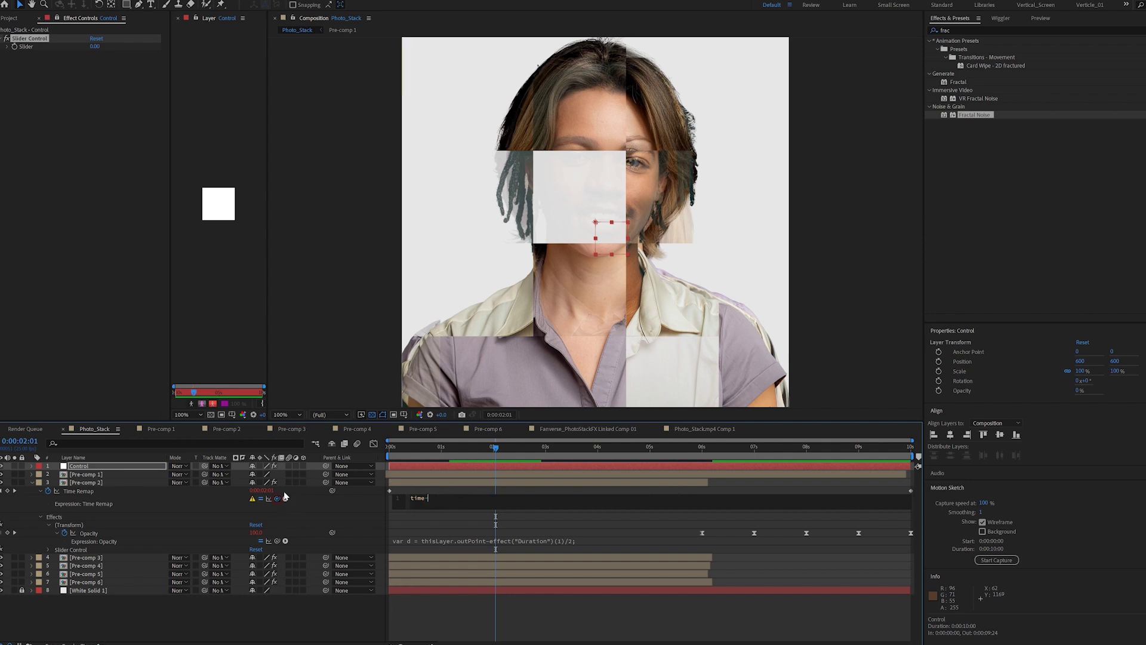
drag(277, 498, 103, 46)
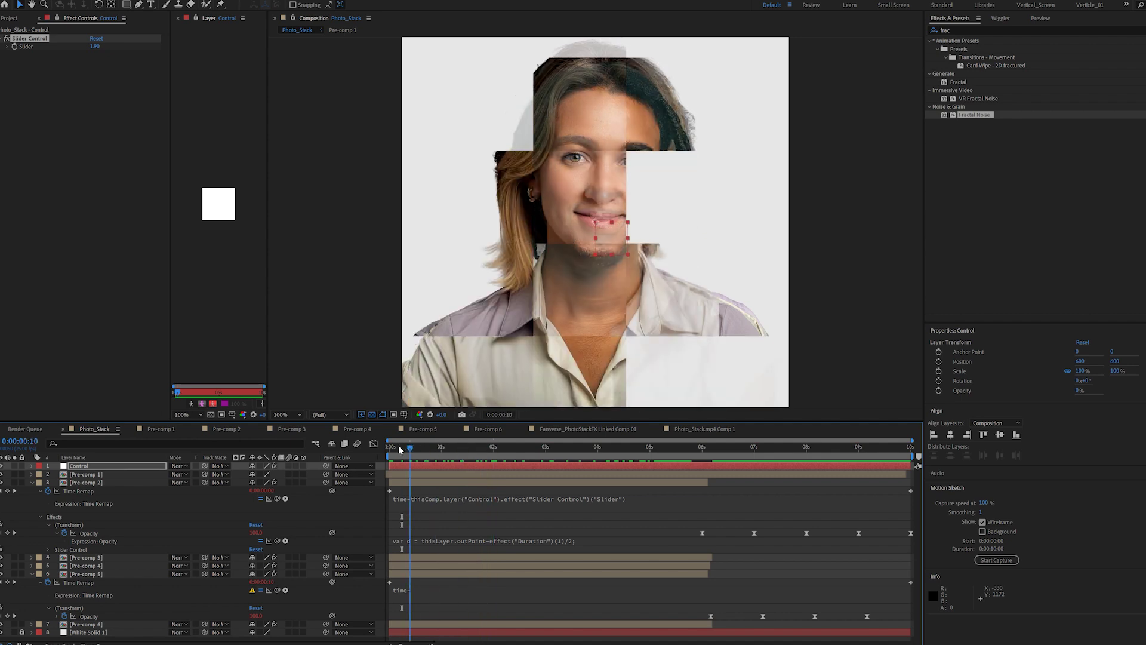
drag(400, 449, 395, 449)
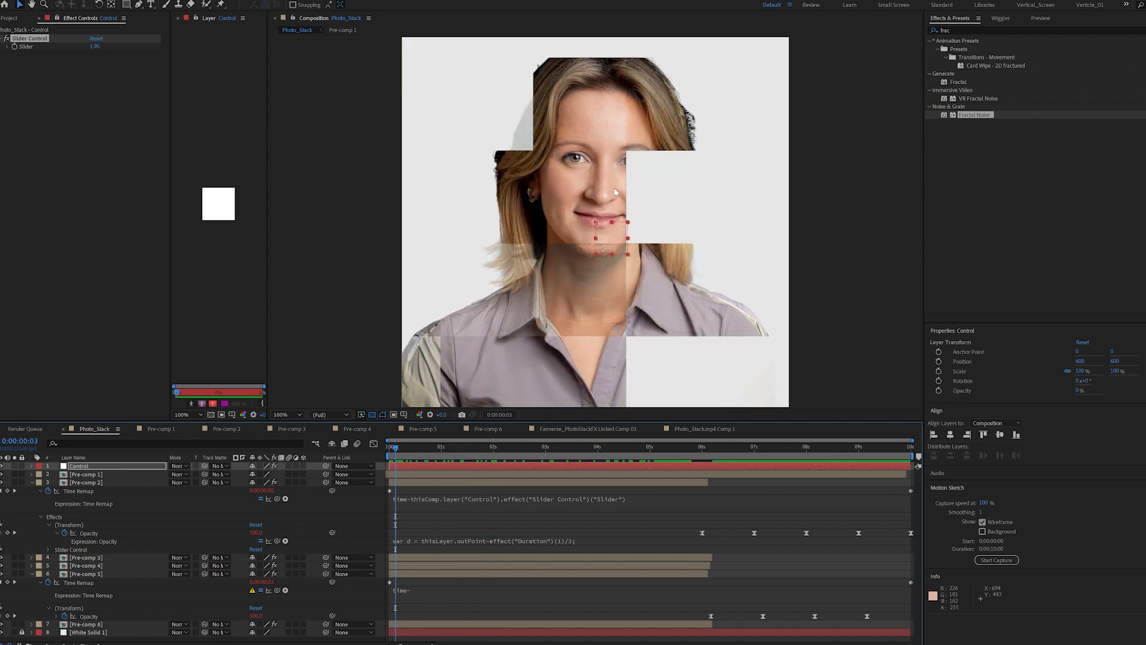
Rename the slider effect to var 1 and duplicate it as var 2
click(36, 41)
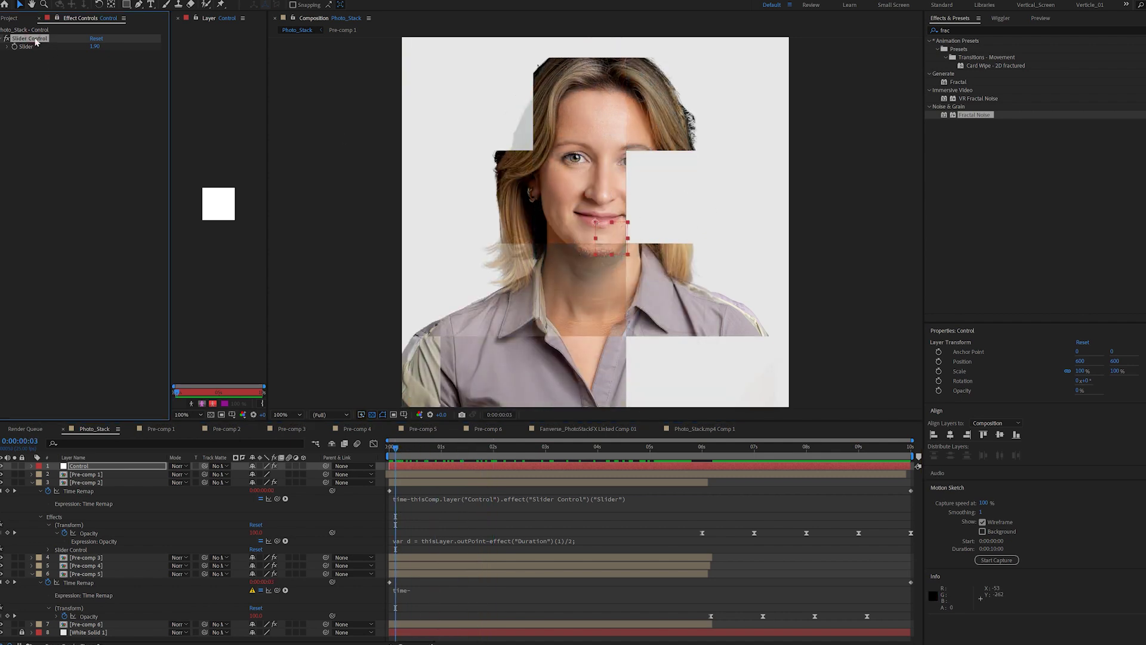
key(Return)
text(ar)
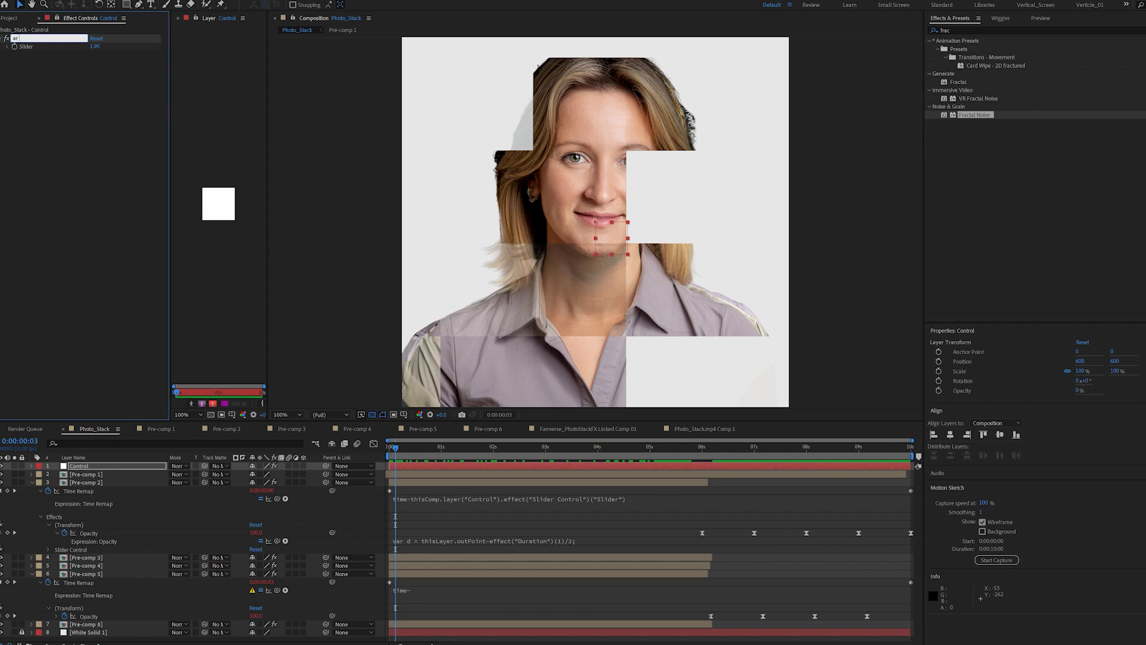
text( 1)
key(Return)
key(ctrl+d)
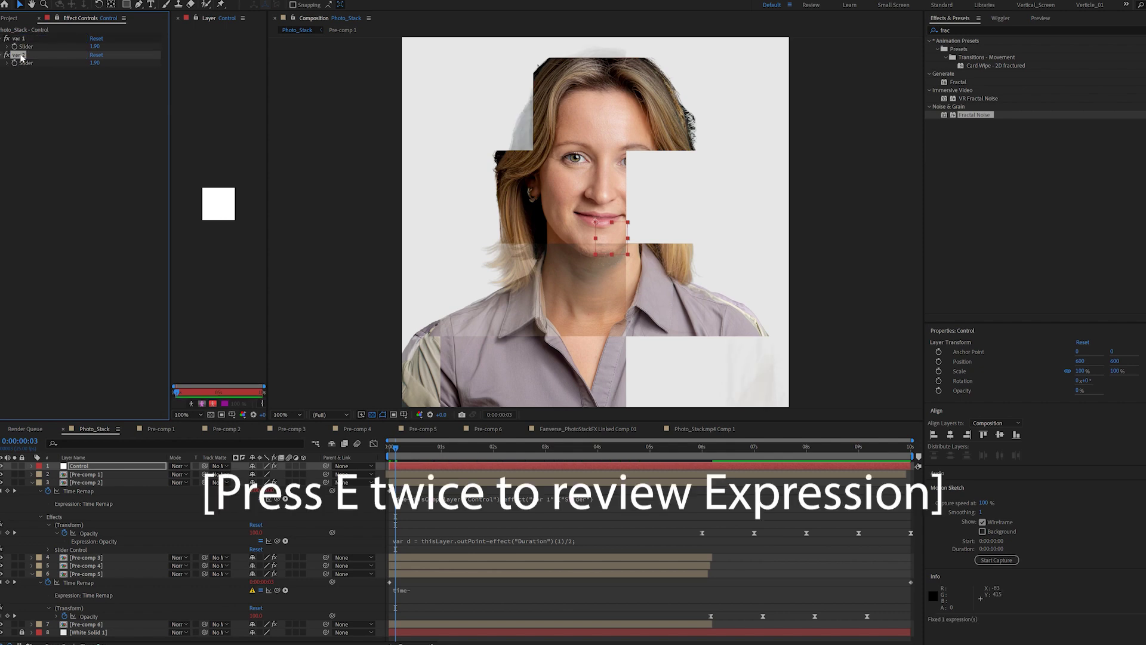
Link the next pre-comp's Time Remap expression to the var 2 Slider
click(411, 594)
drag(277, 593, 111, 59)
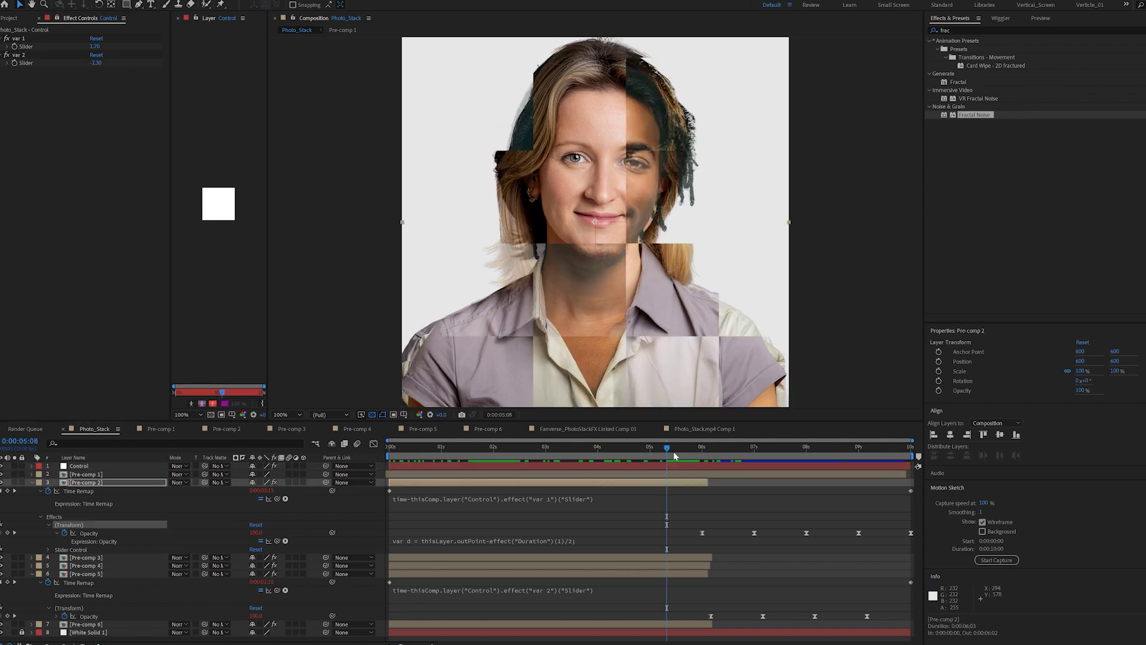
click(671, 474)
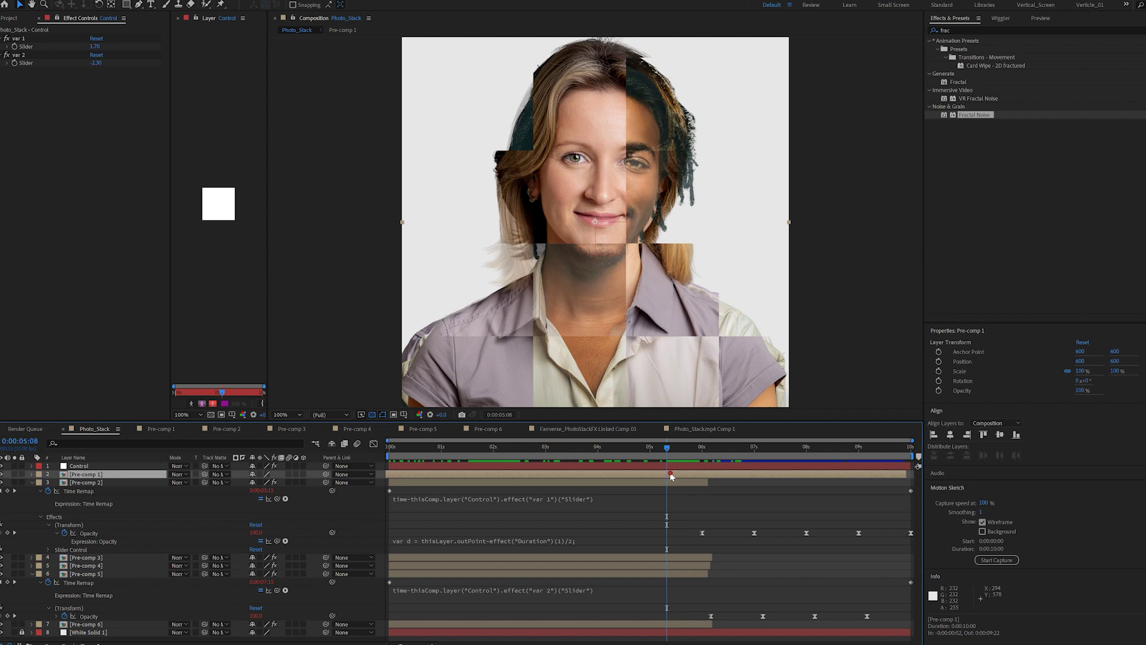
Inside Pre-comp 1, set starting Contrast and Brightness keyframes on the Fractal Noise at 4:17
double_click(670, 472)
click(500, 502)
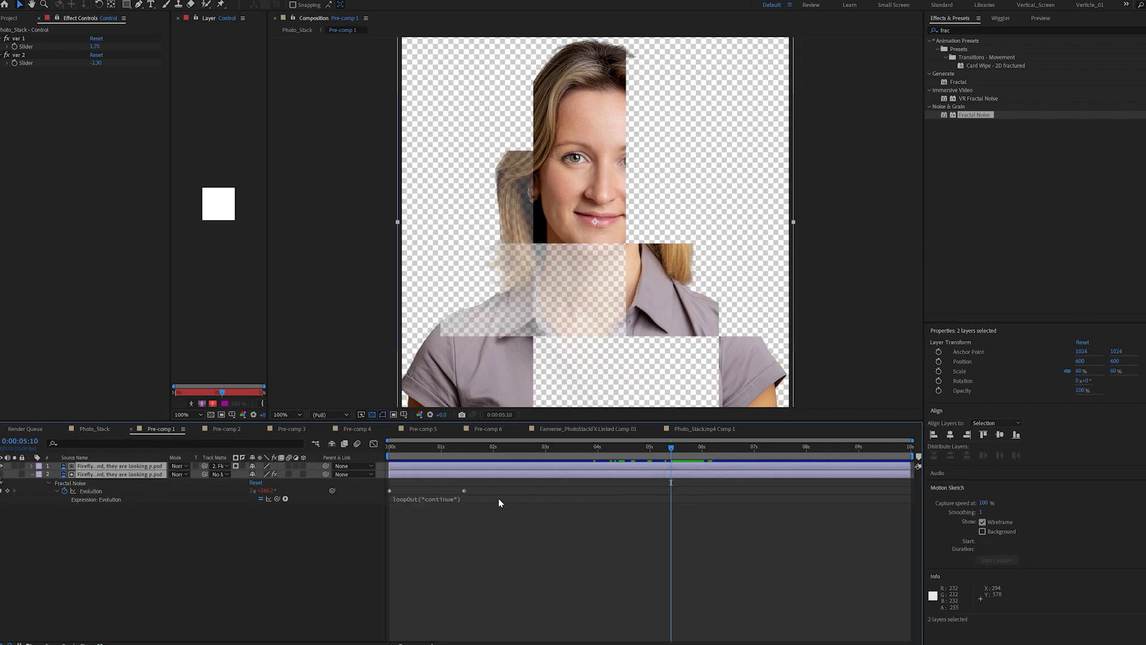
click(119, 474)
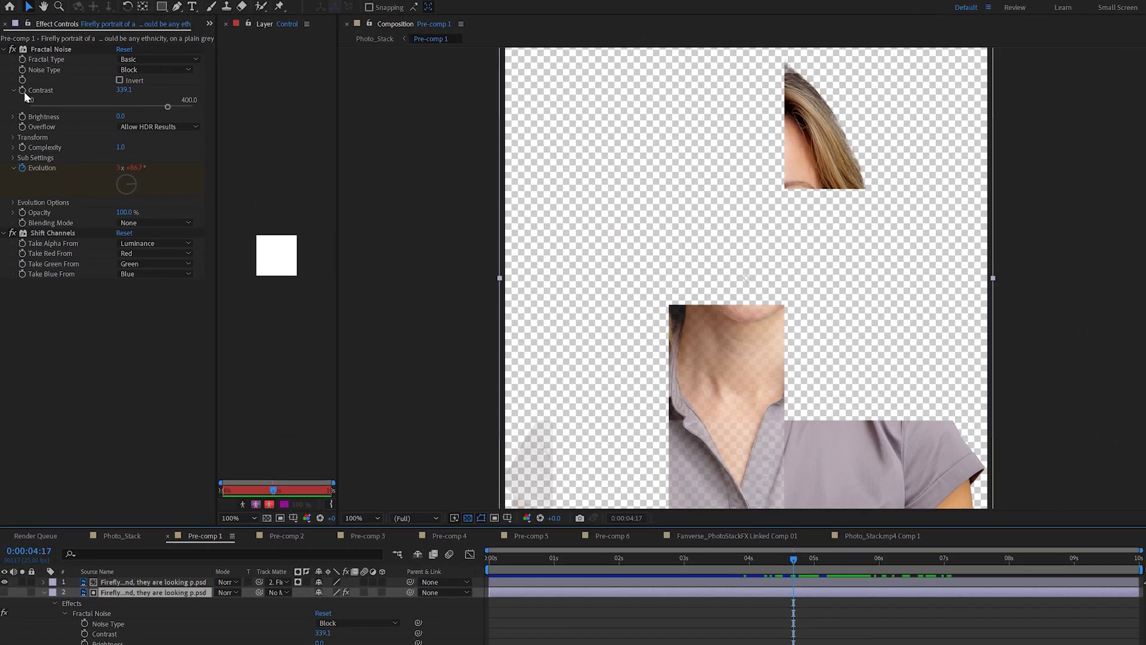
click(15, 71)
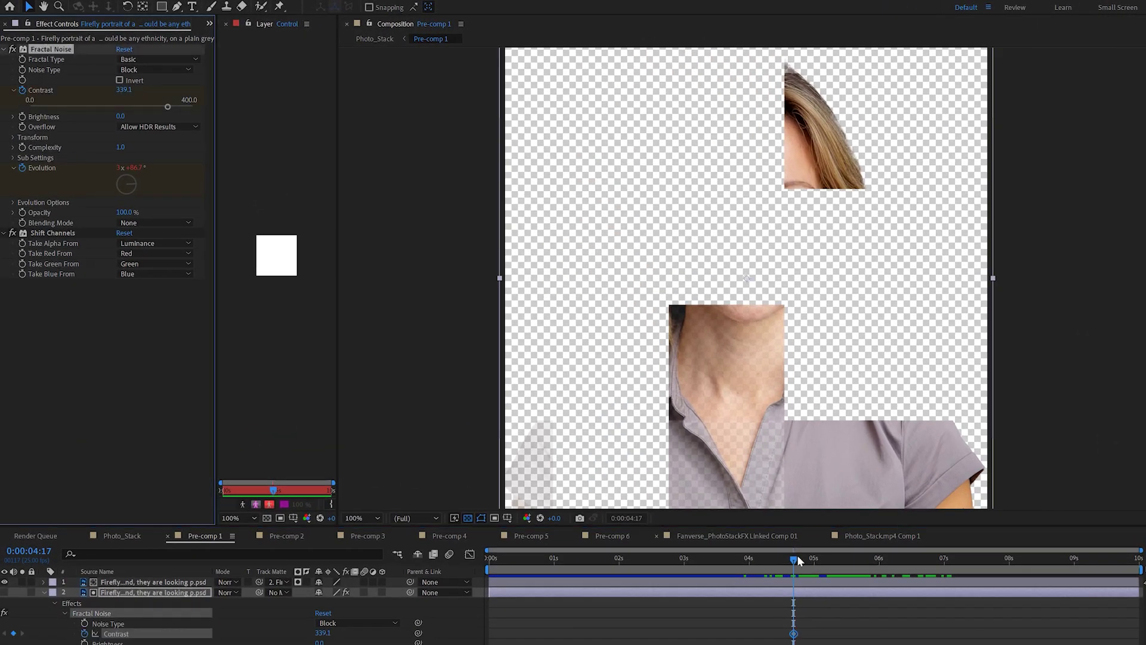
click(12, 118)
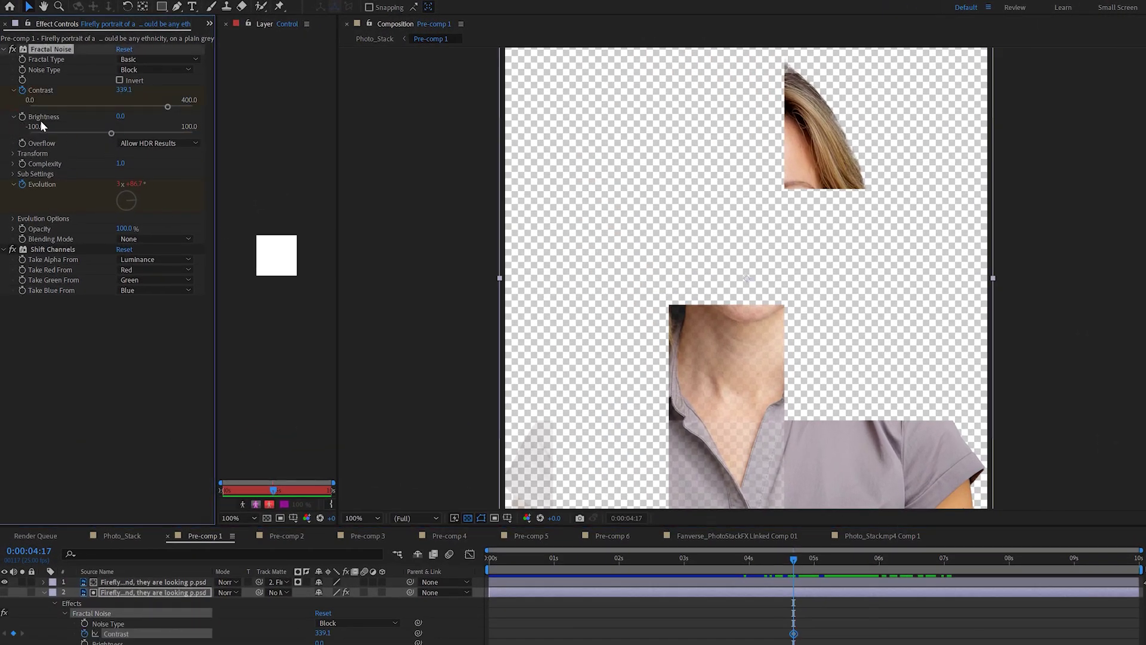
click(23, 116)
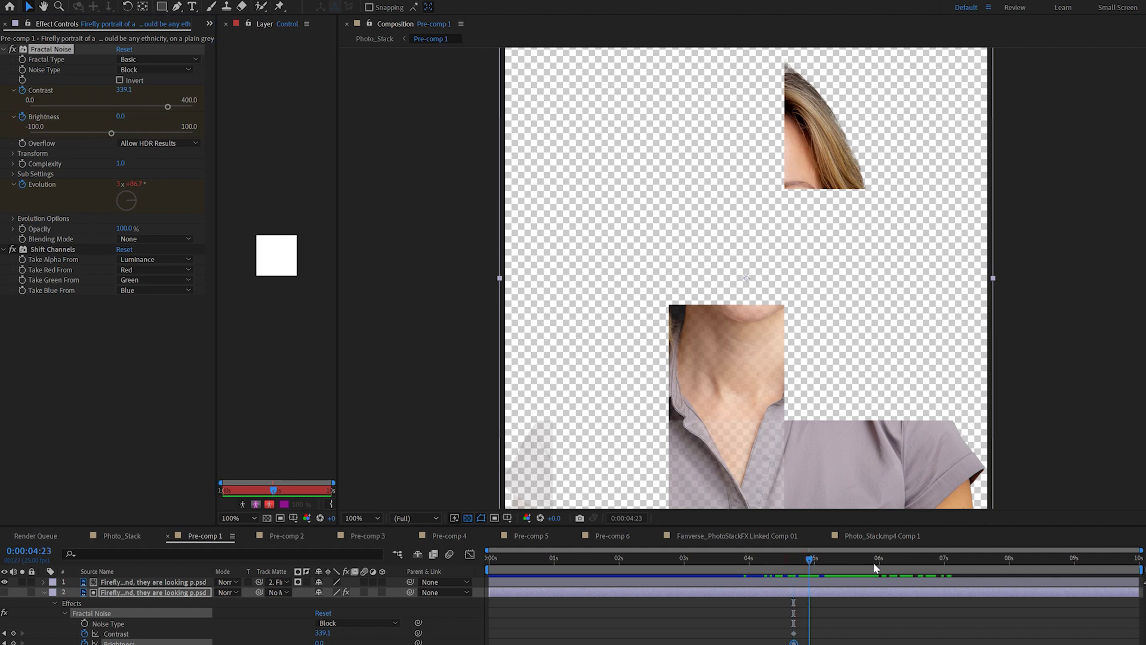
At about 6 seconds, set noise Contrast to 0 and Brightness to 100, then preview
drag(796, 561, 887, 567)
drag(170, 110, 48, 108)
click(111, 134)
drag(132, 137, 192, 133)
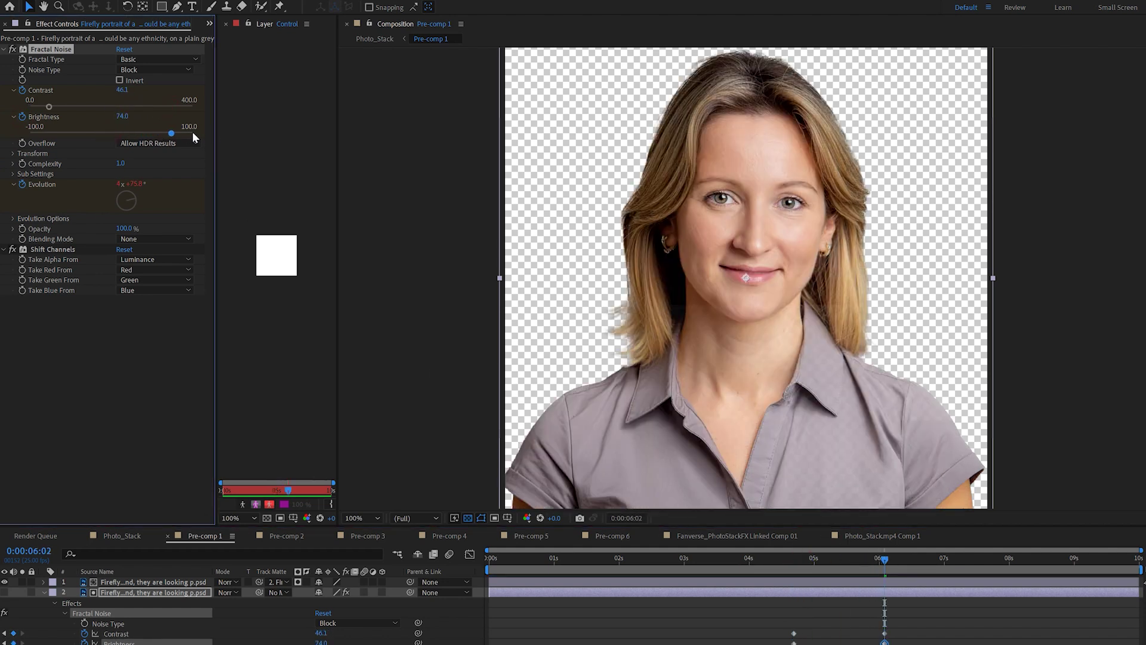
drag(16, 105, 9, 105)
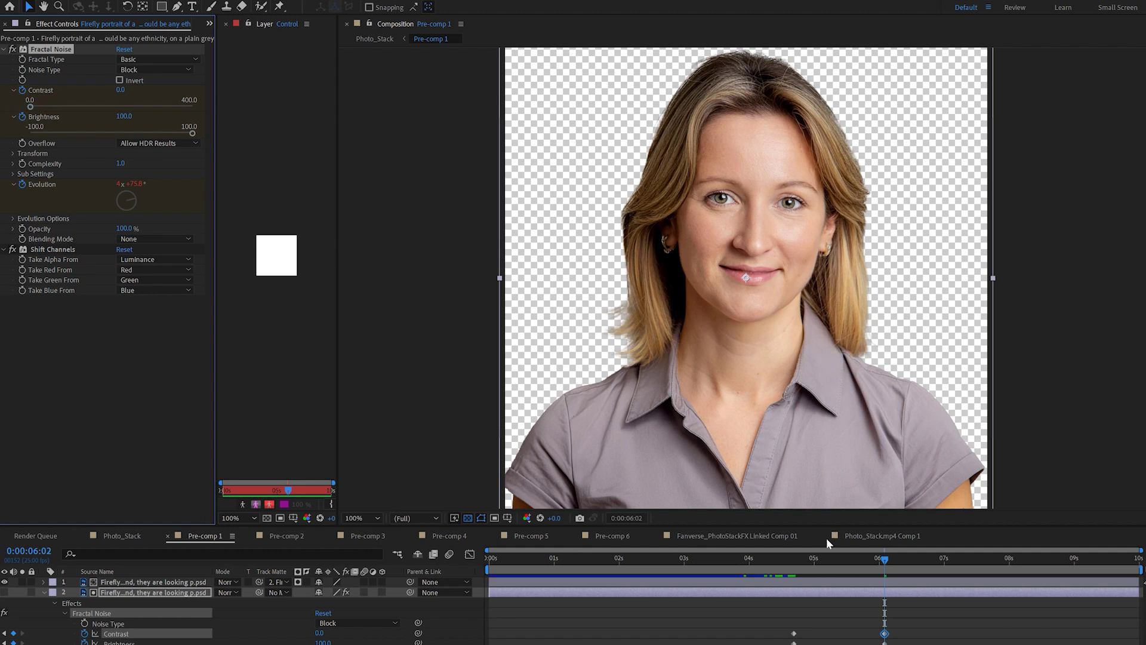
drag(782, 557, 793, 554)
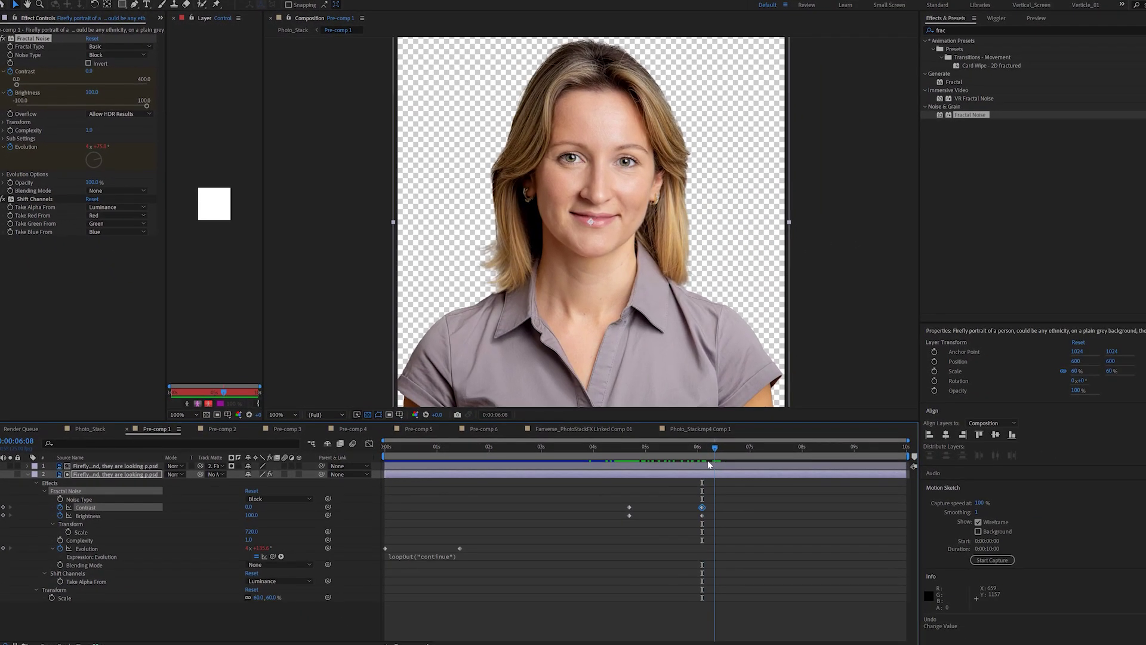
Return to Photo_Stack and preview the portraits blending up to 0:00:05:10
key(Page_Up)
key(Page_Up)
key(Page_Up)
key(Page_Up)
key(Page_Up)
key(Page_Up)
click(90, 428)
click(606, 445)
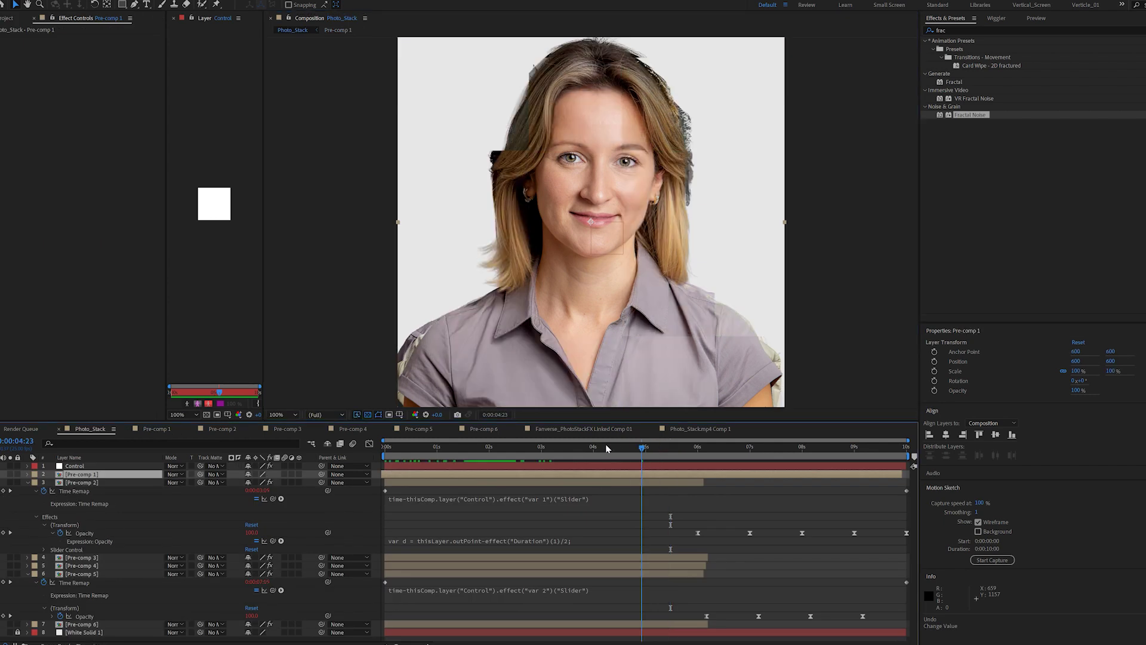
key(Page_Up)
key(Page_Up)
key(Page_Up)
key(Page_Up)
key(Page_Up)
key(Page_Up)
key(Page_Up)
key(Page_Up)
key(Page_Up)
key(Page_Up)
key(Page_Up)
drag(605, 445, 676, 445)
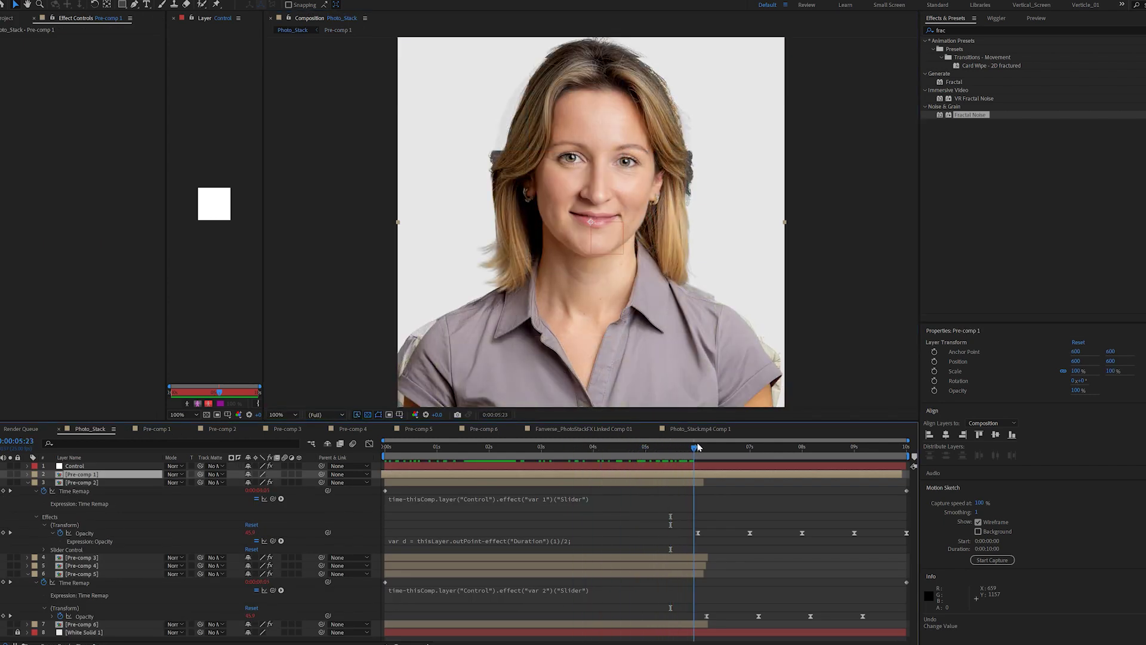
Apply the Fade Out preset from Effects & Presets to Pre-comp 2
click(657, 483)
click(955, 30)
text(faedc)
key(BackSpace)
text(de out)
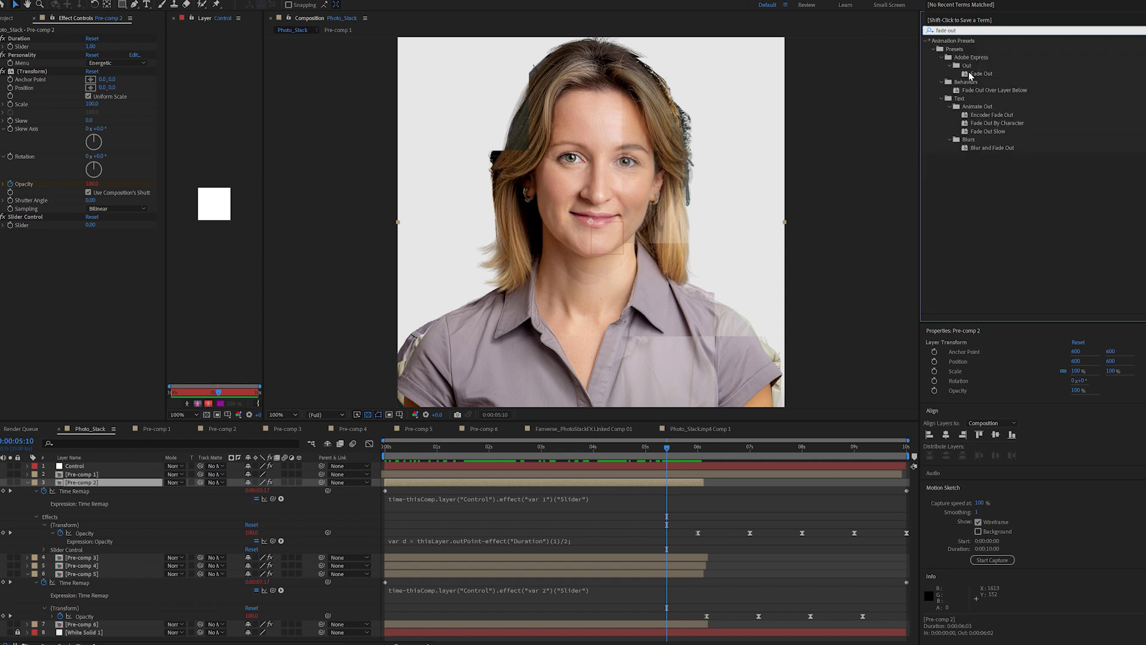
click(970, 74)
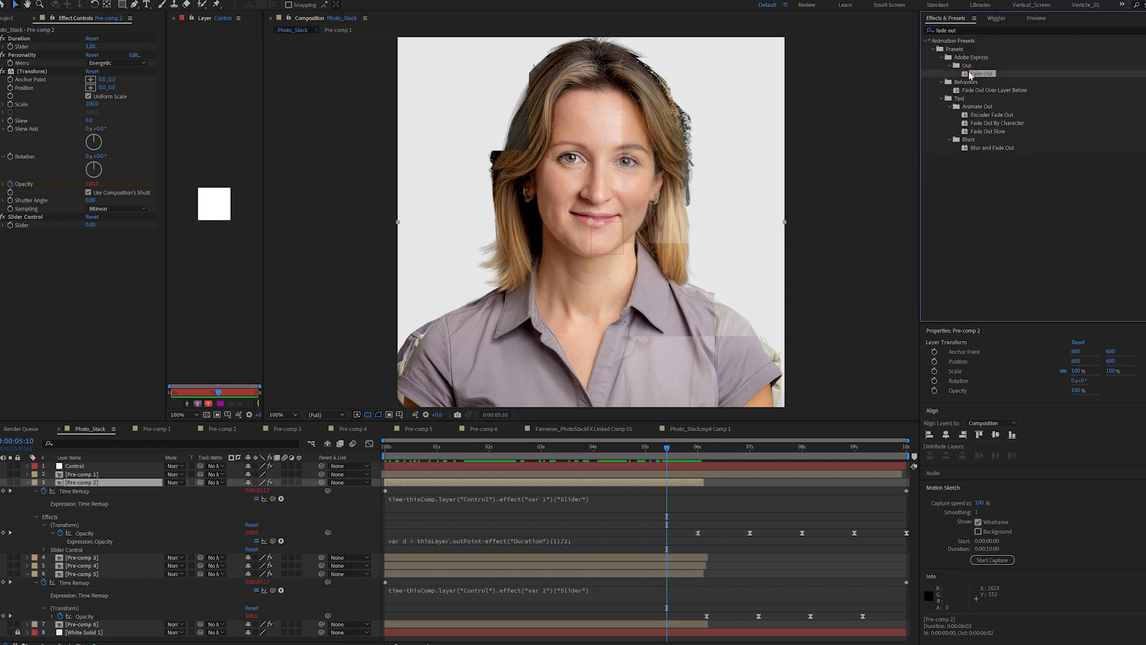
mouse_move(985, 75)
mouse_down()
mouse_move(877, 132)
mouse_move(662, 485)
mouse_move(674, 485)
mouse_move(988, 94)
mouse_move(979, 70)
mouse_up()
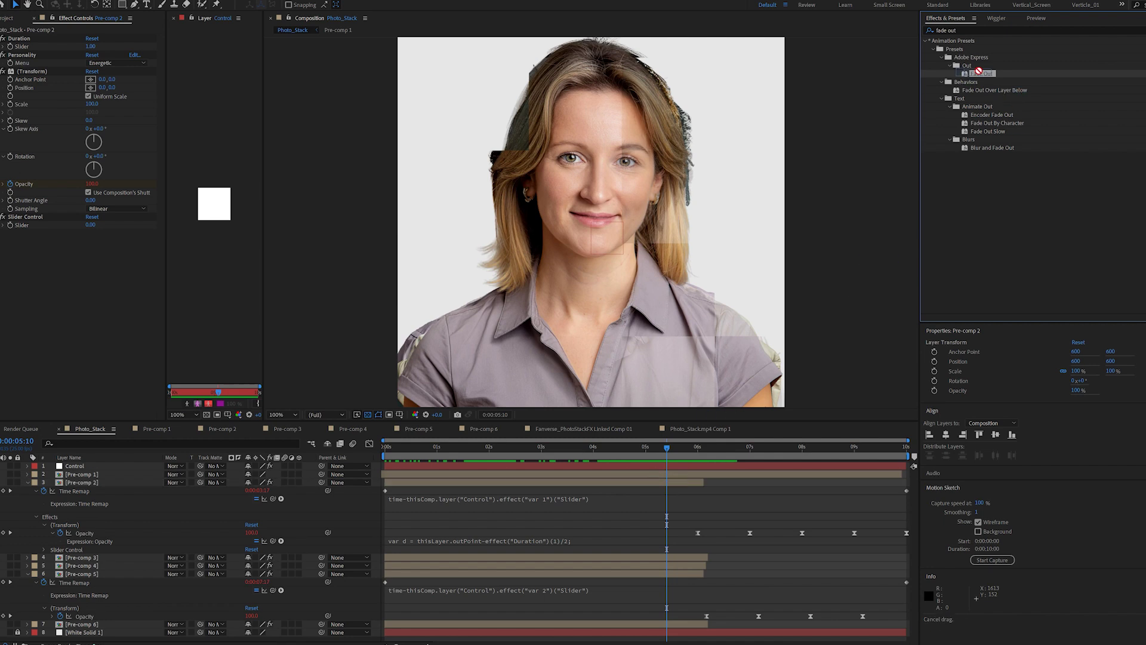
Trim Pre-comp 2 and Pre-comp 3 to end at 0:00:05:19
click(686, 501)
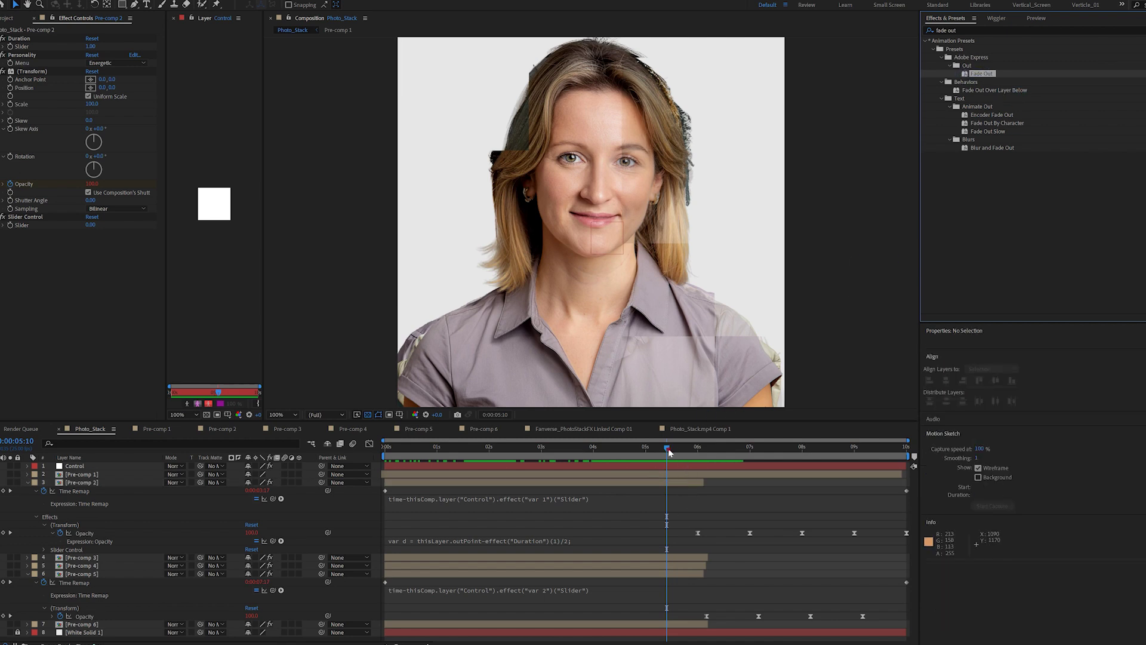
drag(669, 452, 686, 454)
click(699, 482)
key(alt+bracketright)
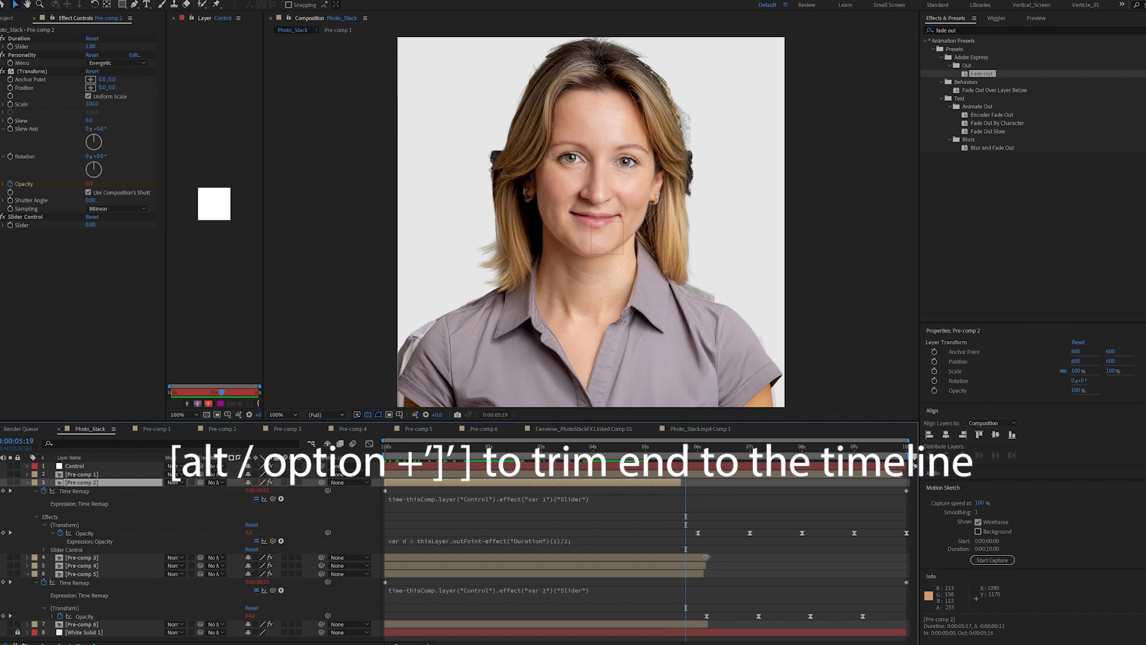
click(684, 560)
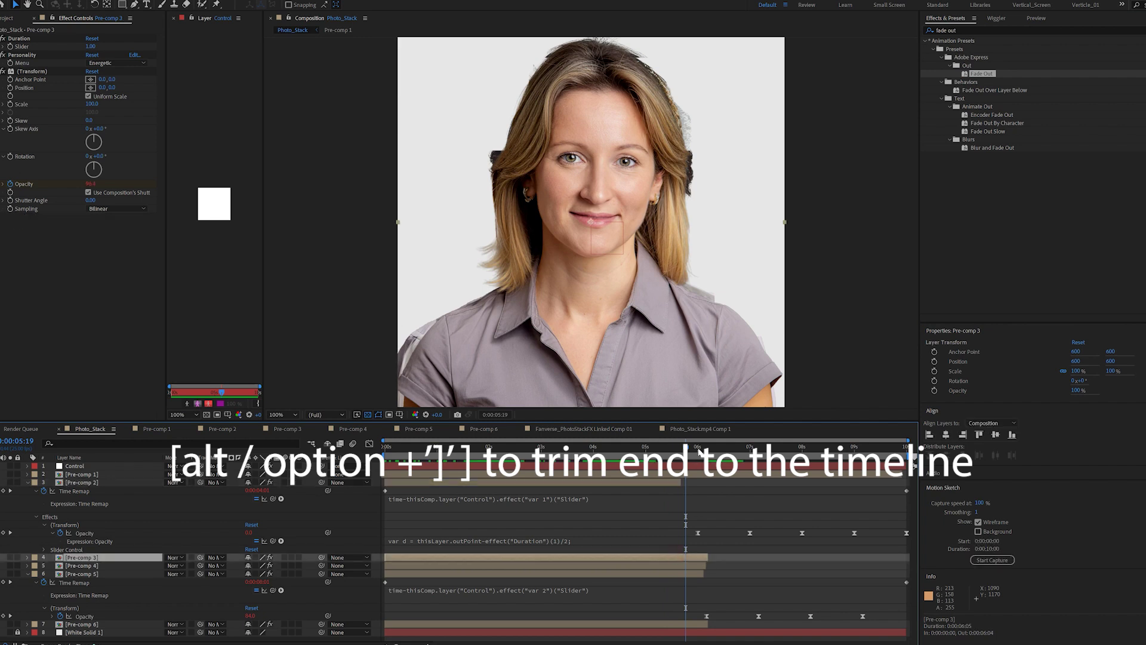
key(alt+bracketright)
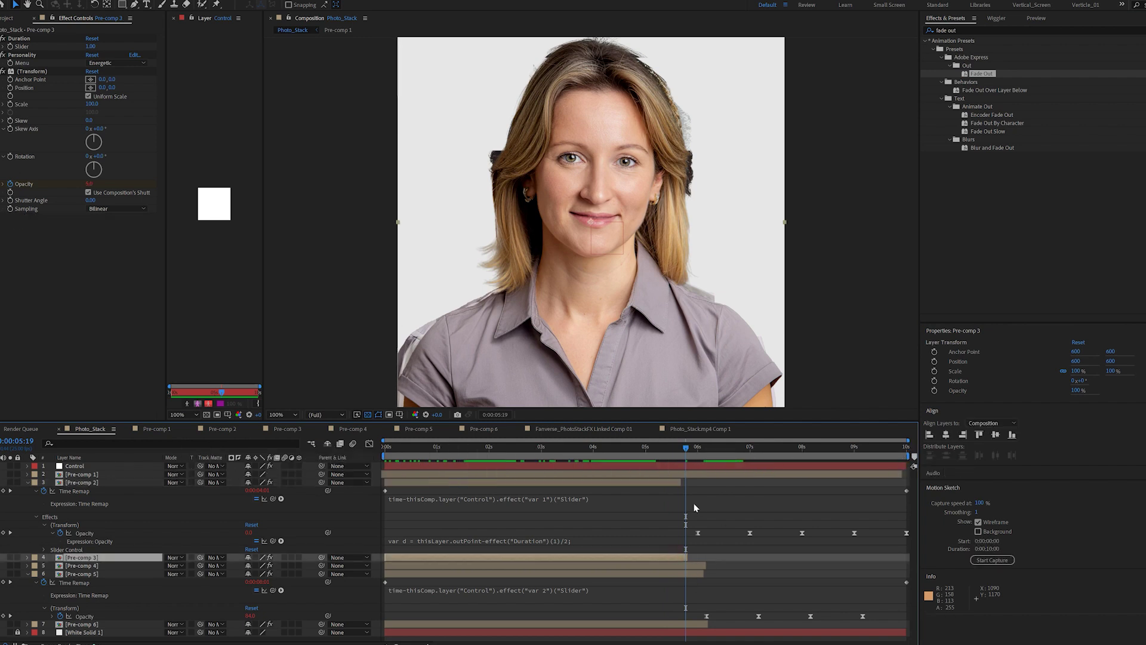
click(686, 572)
key(Page_Up)
key(Page_Up)
key(Page_Up)
key(Page_Up)
key(Page_Up)
key(Page_Up)
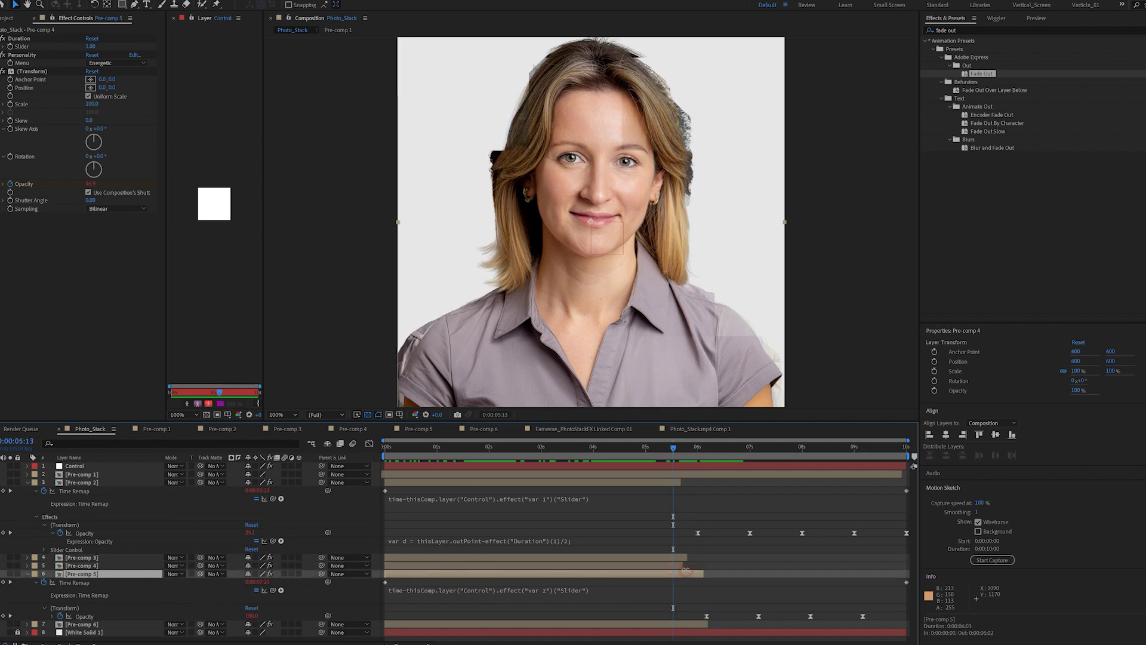
Trim Pre-comp 5 to end at 0:00:05:13 and preview the stack
key(alt+bracketright)
key(ctrl+Down)
key(space)
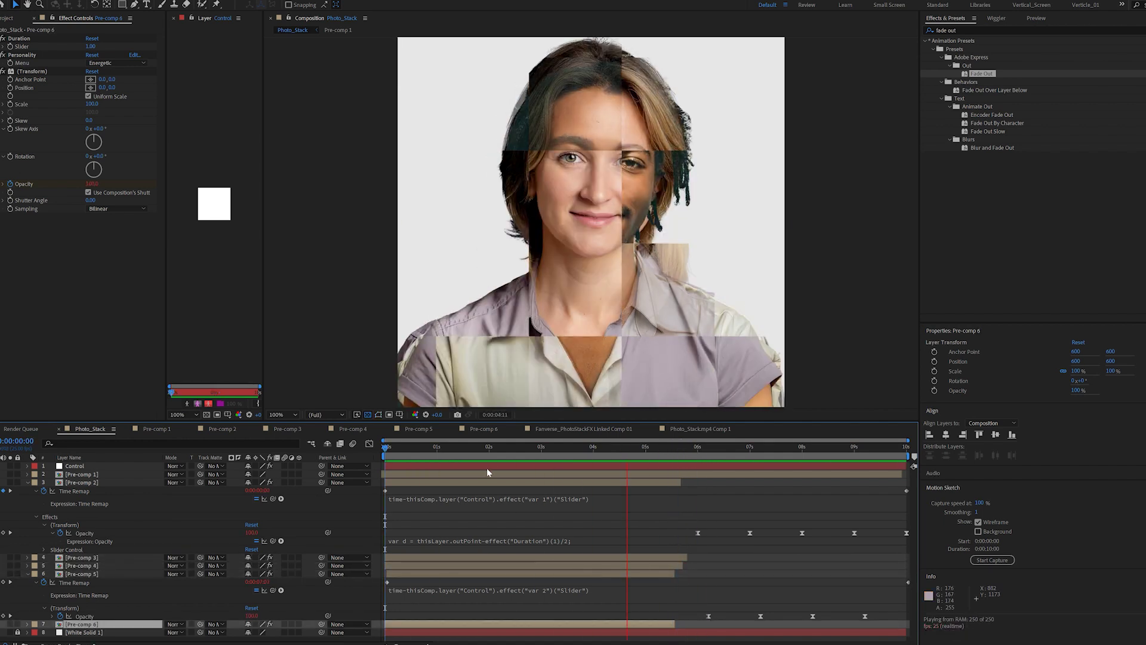
click(96, 474)
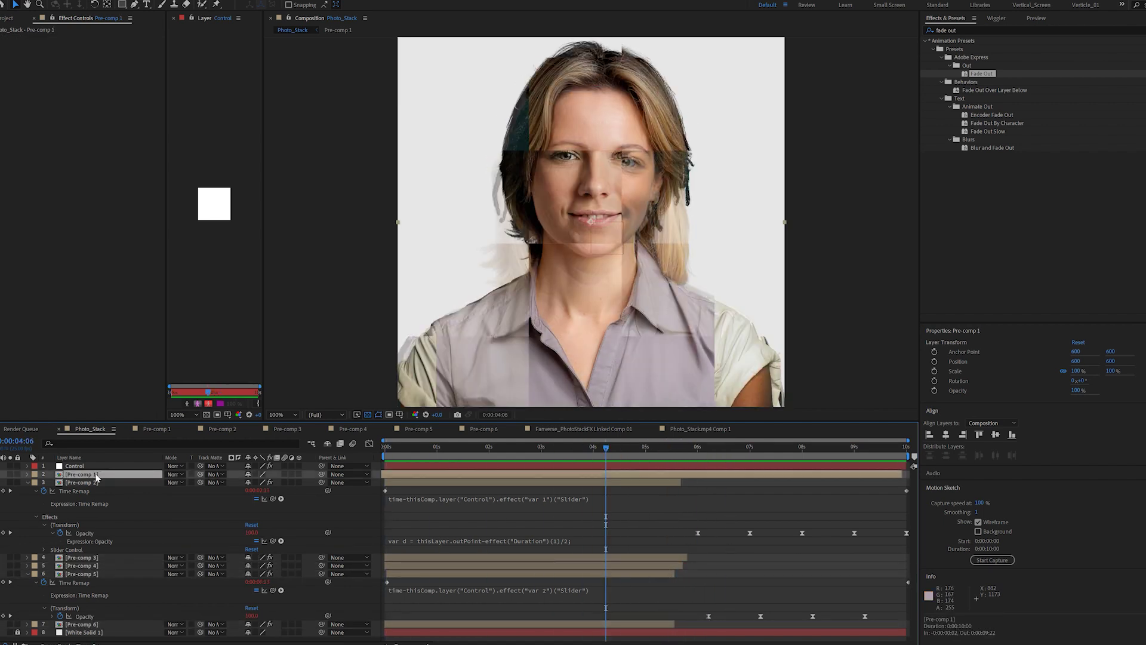
key(ctrl+Up)
Add a third Slider Control to the Control layer and name it Size
right_click(31, 96)
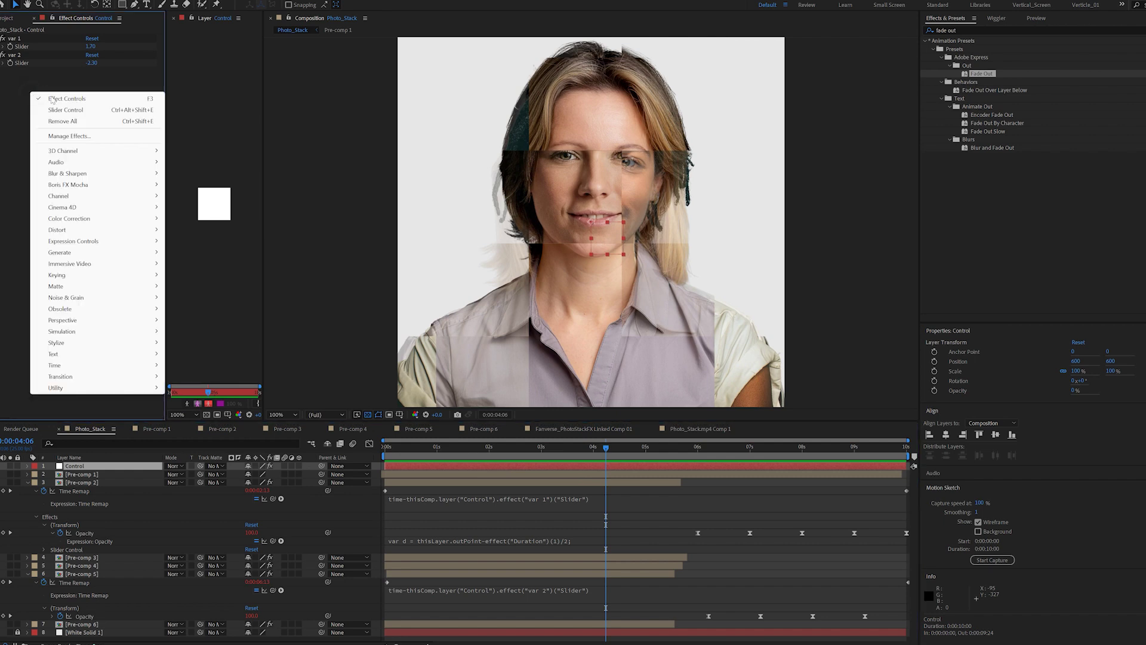
click(51, 109)
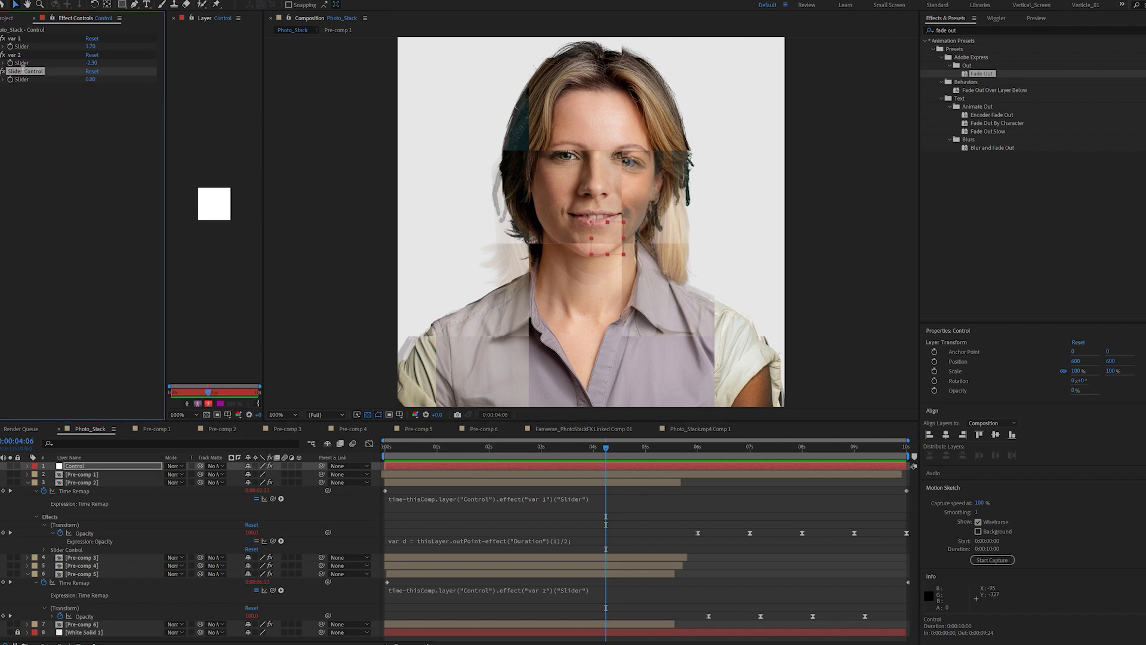
key(Return)
text(Size)
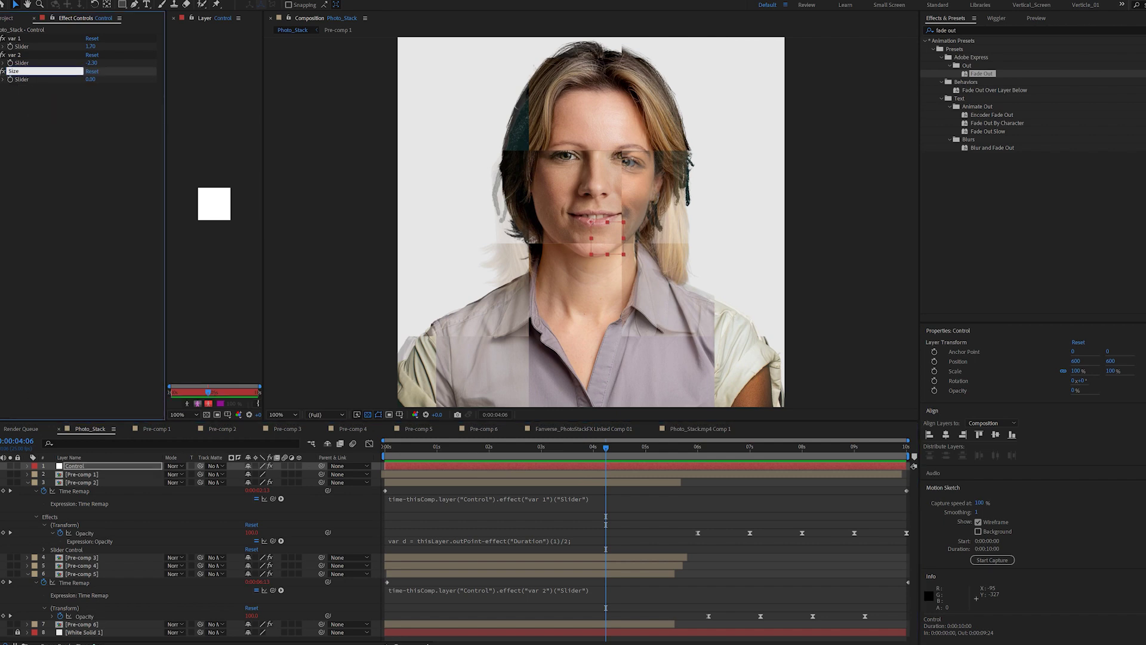
key(Return)
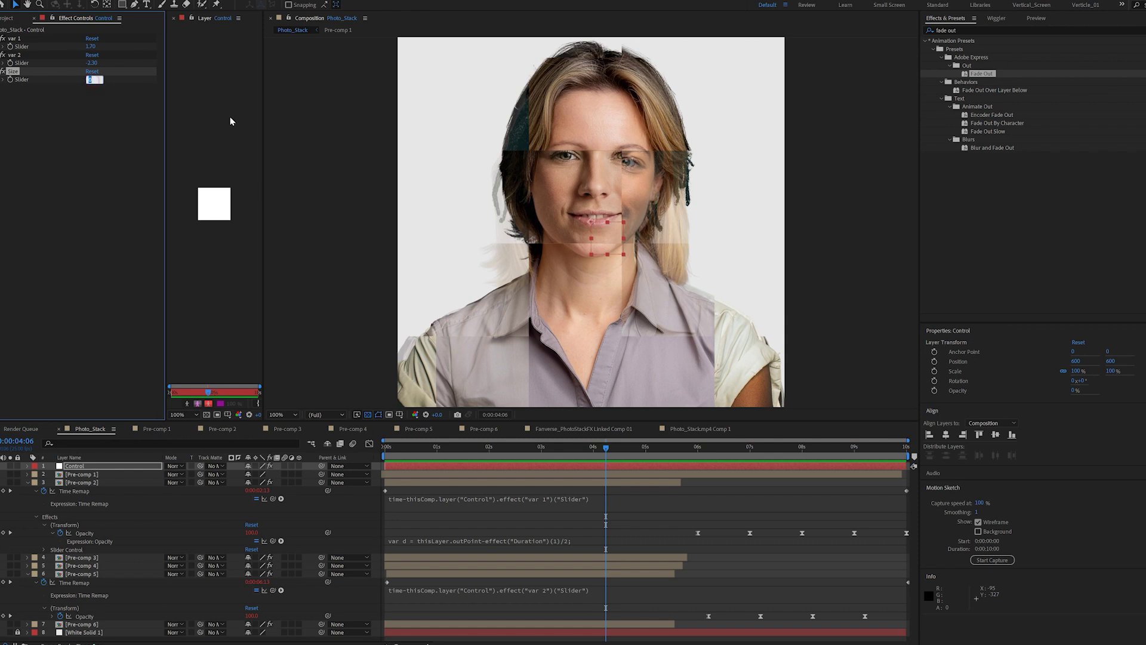
Check Pre-comp 1's noise matte, then set the Size slider to 720
double_click(100, 474)
click(104, 476)
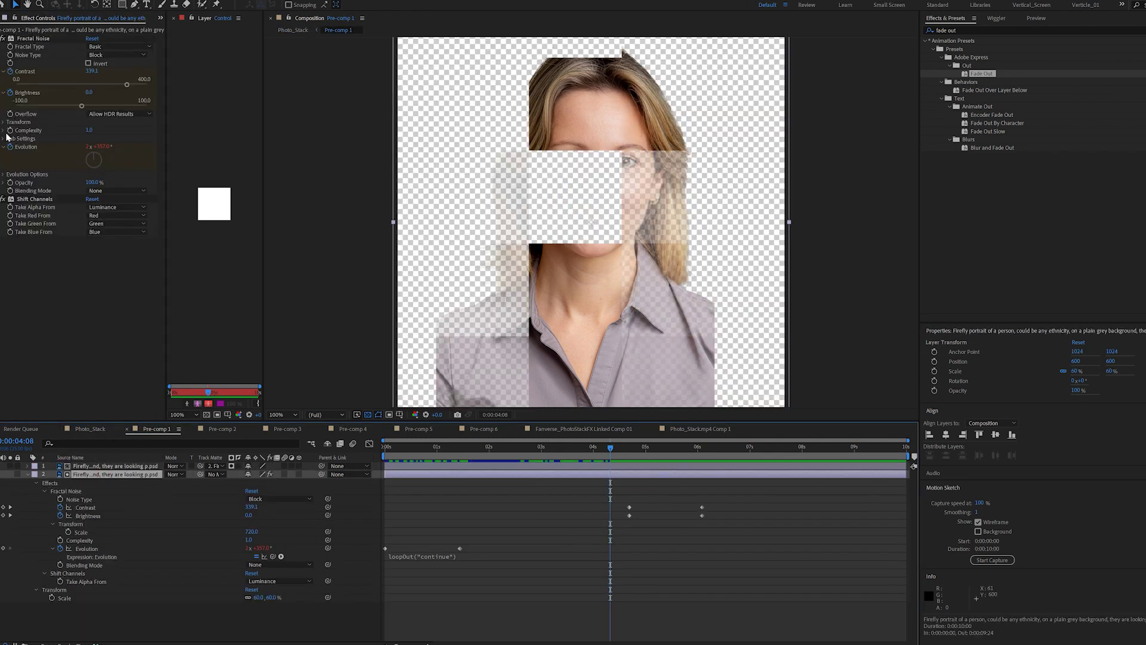
key(shift+comma)
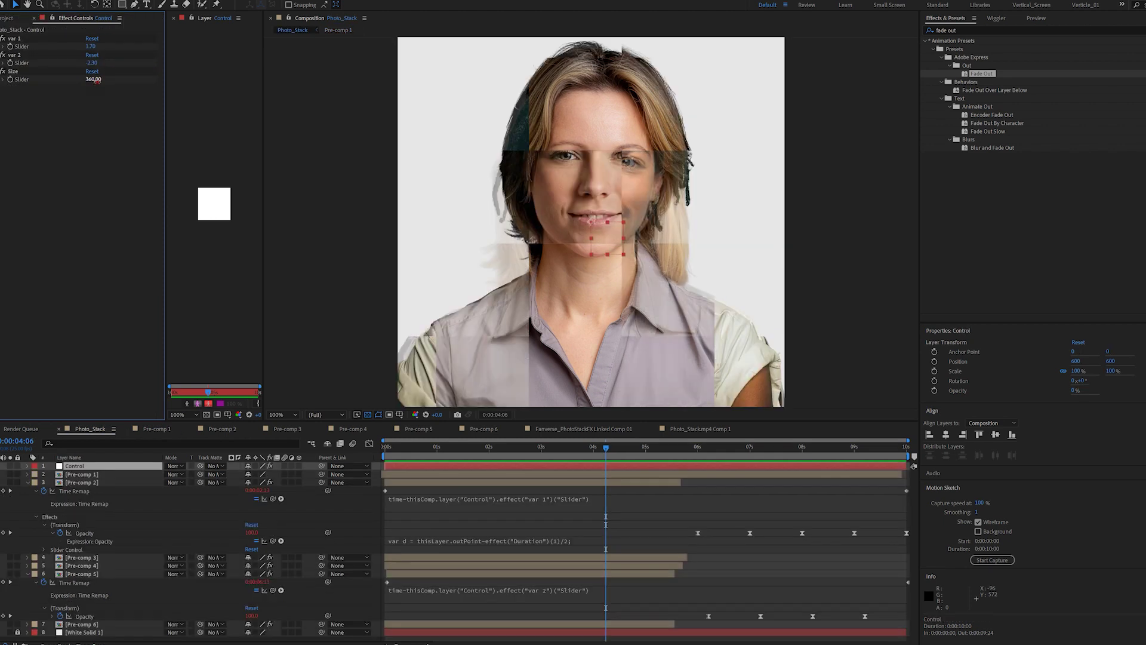
click(95, 80)
text(720)
key(Return)
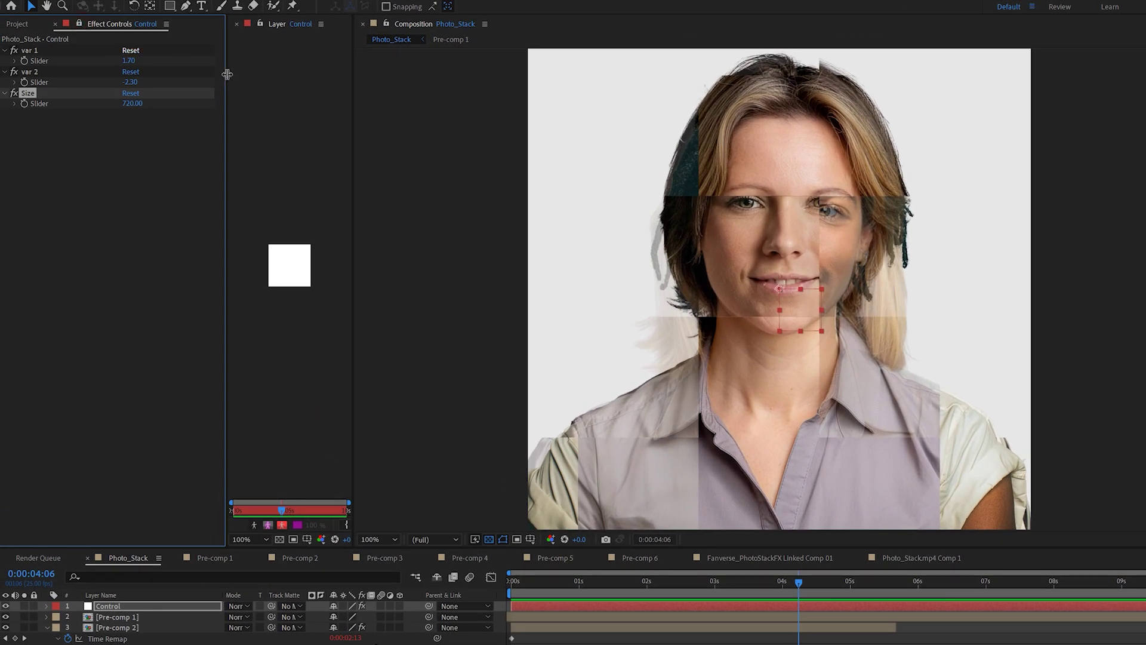
Pick-whip Pre-comp 1's Fractal Noise Scale to the Control layer's Size slider
drag(228, 75, 259, 75)
click(271, 24)
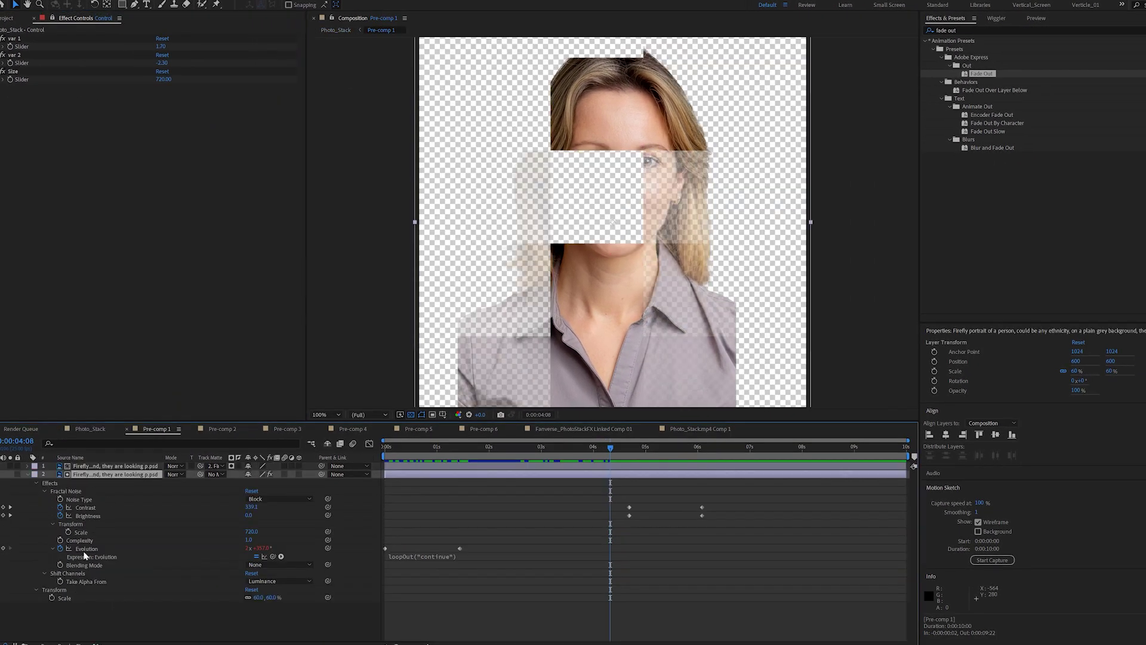
click(84, 533)
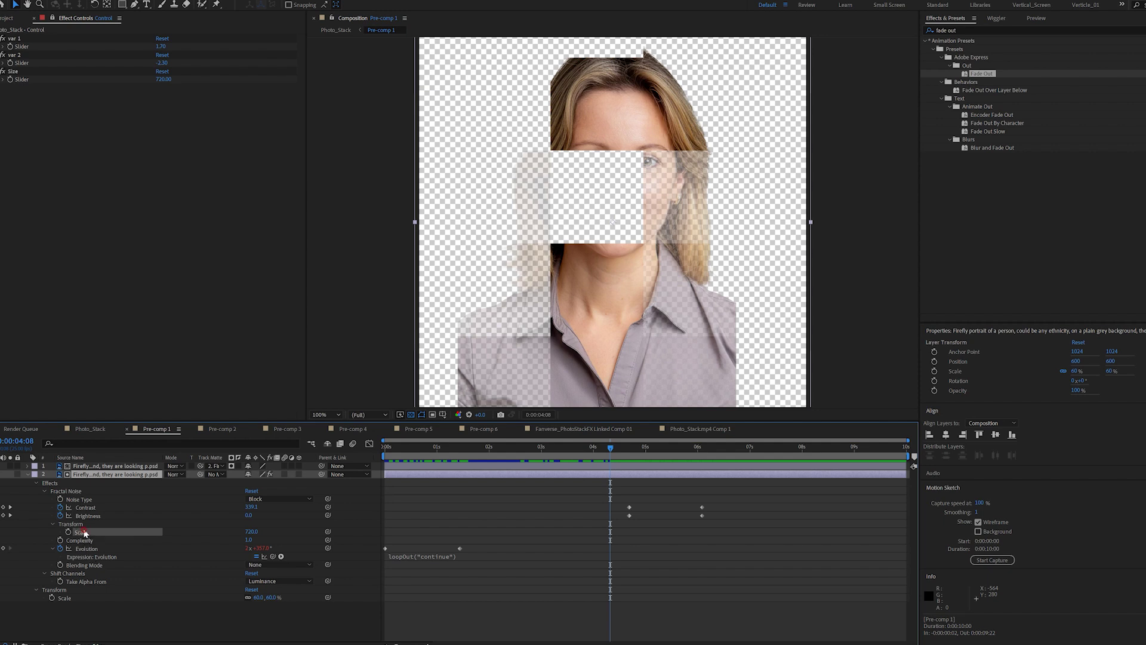
drag(327, 531, 28, 86)
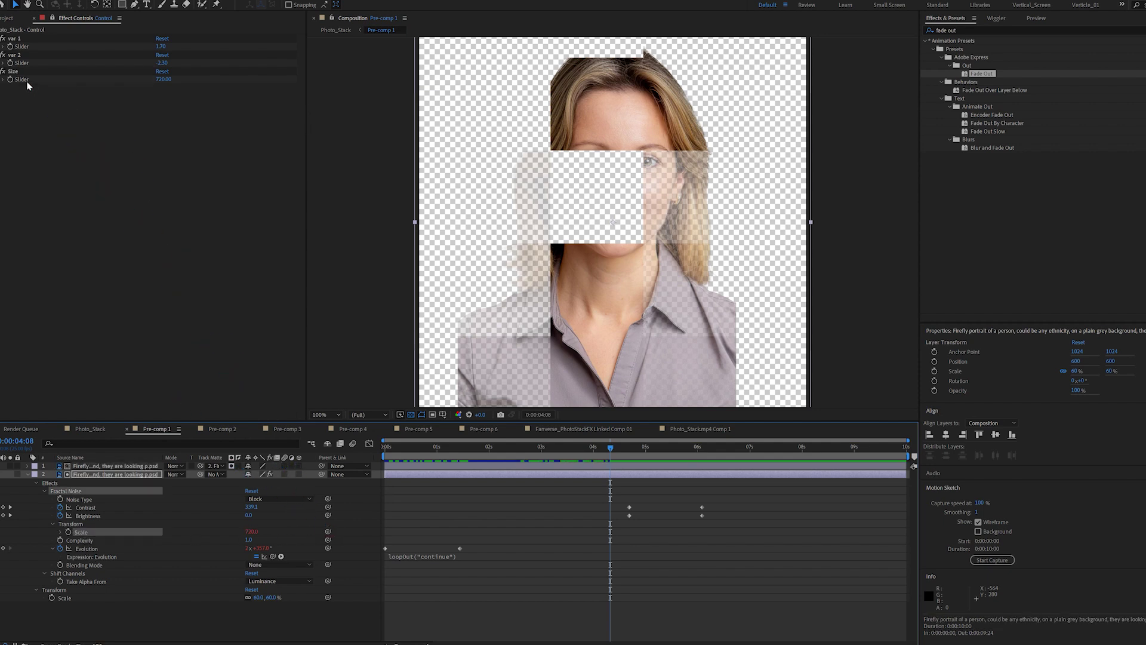
Link Pre-comp 2's Fractal Noise Transform Scale to the Size slider
click(222, 430)
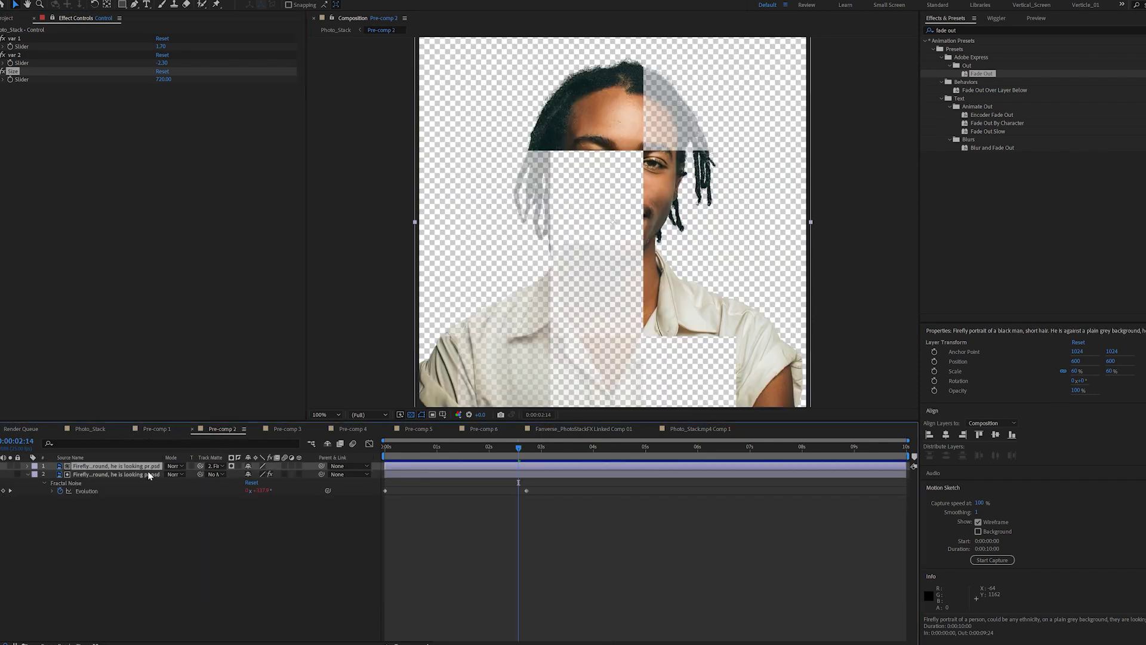
click(111, 476)
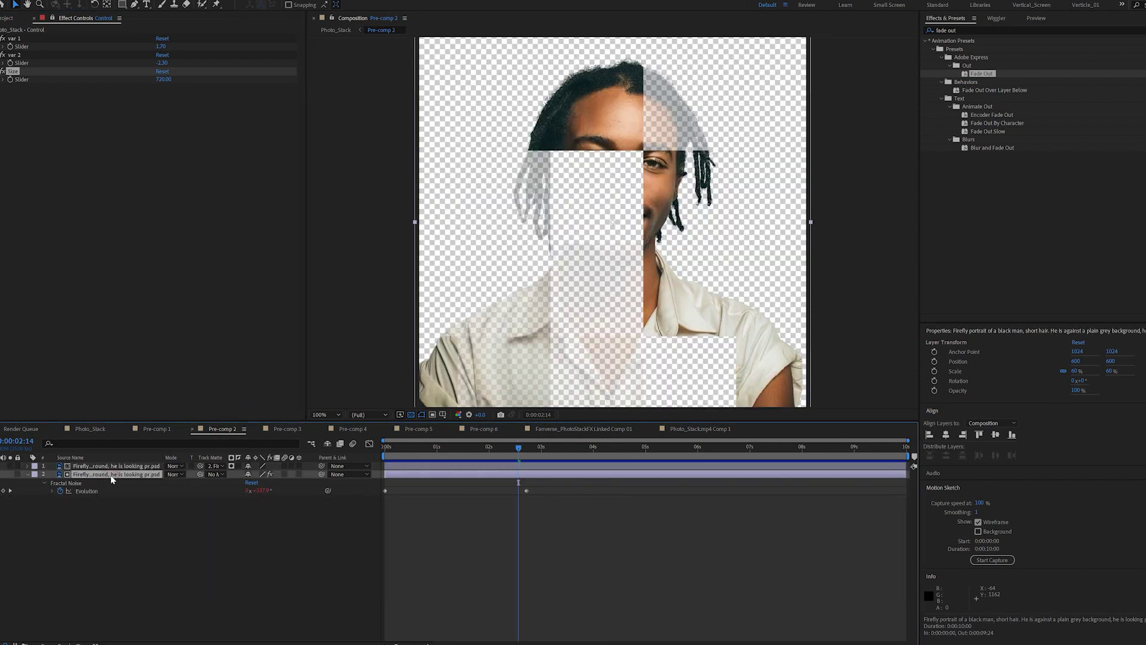
click(27, 475)
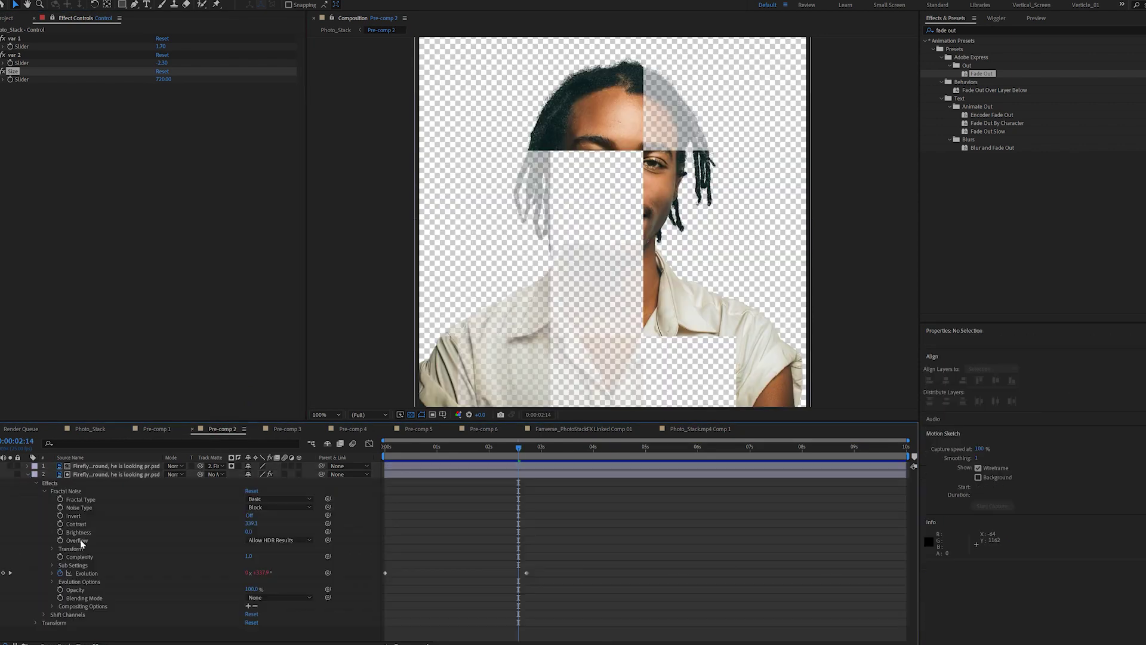
click(53, 549)
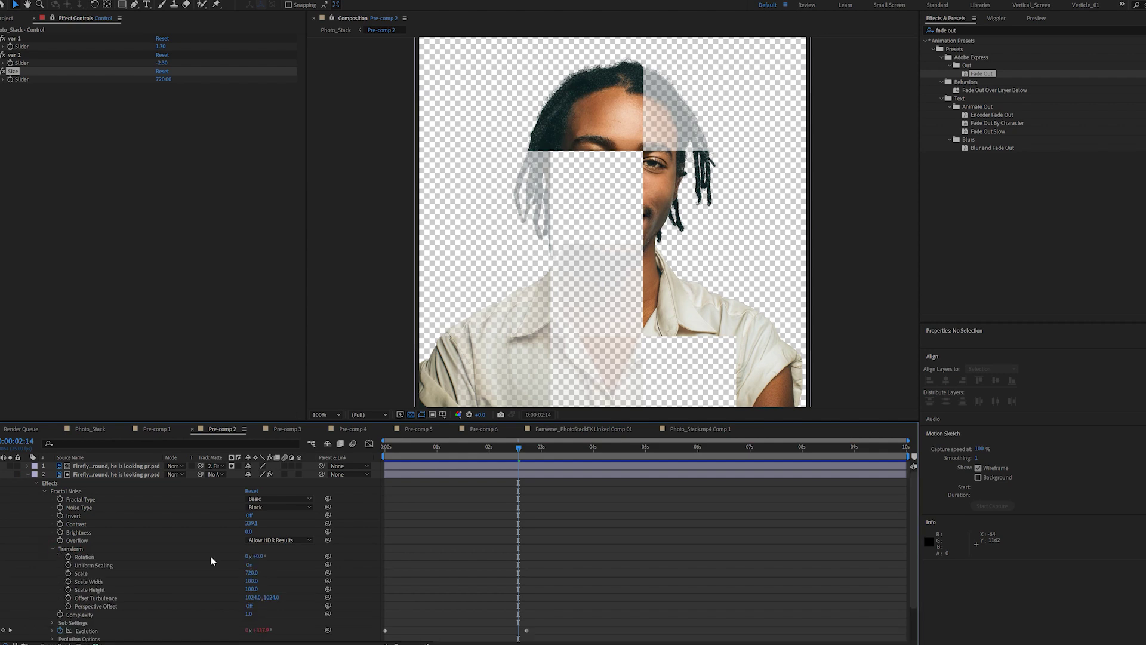
drag(328, 573, 25, 85)
Link Pre-comp 3's Fractal Noise Scale to Size, then go back to Photo_Stack
click(287, 430)
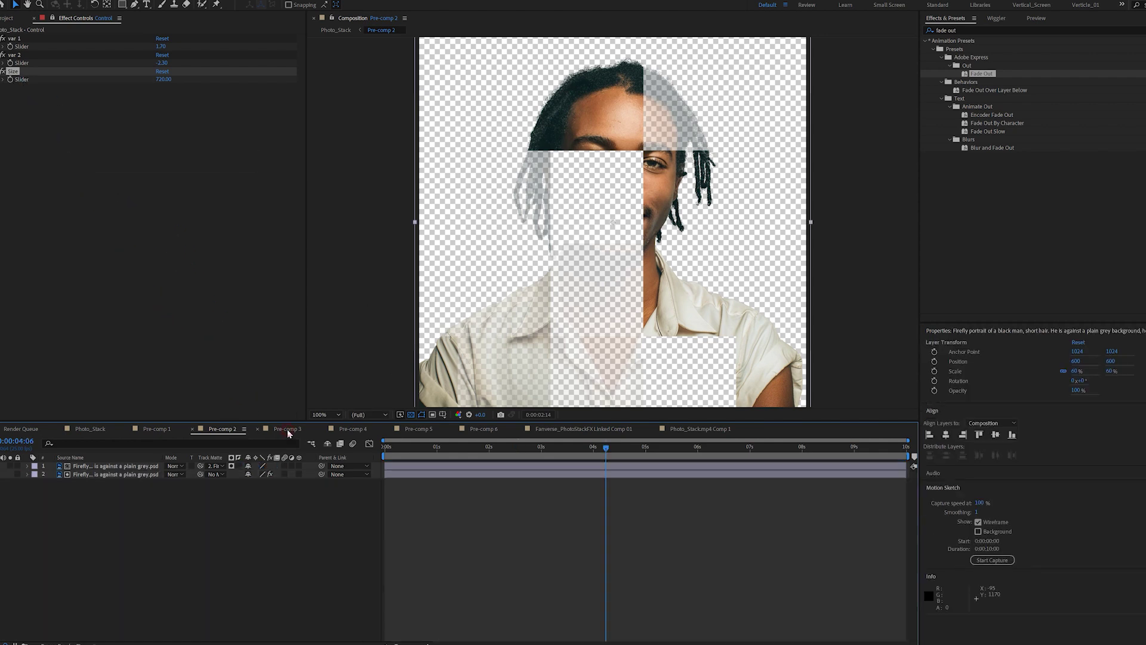
click(26, 475)
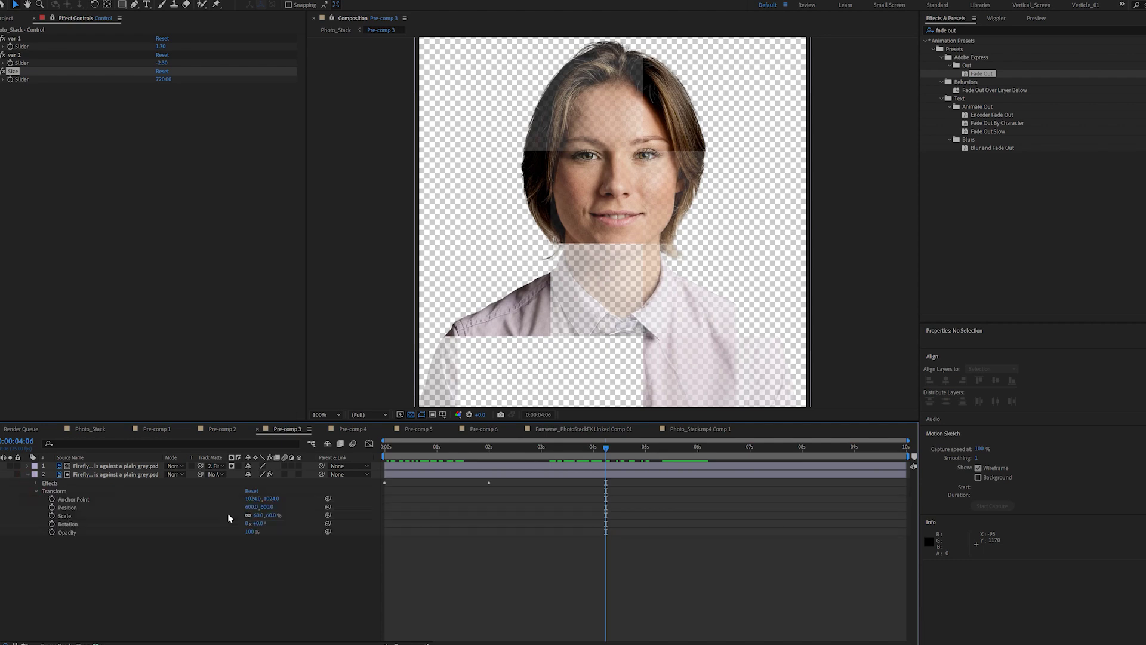
click(36, 484)
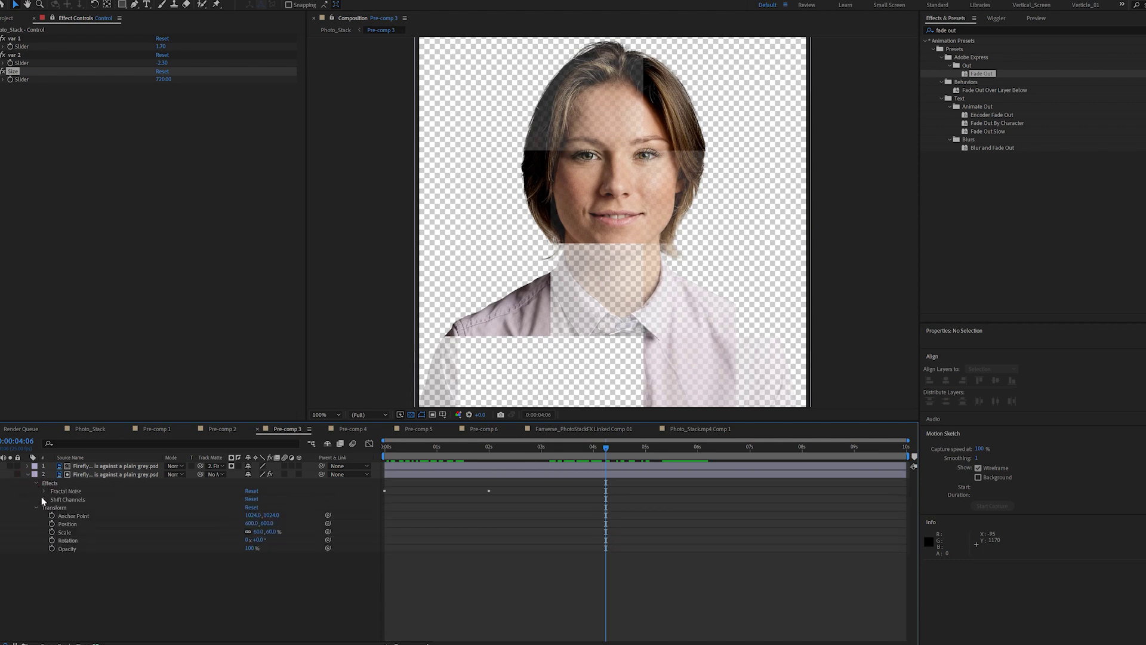
click(43, 492)
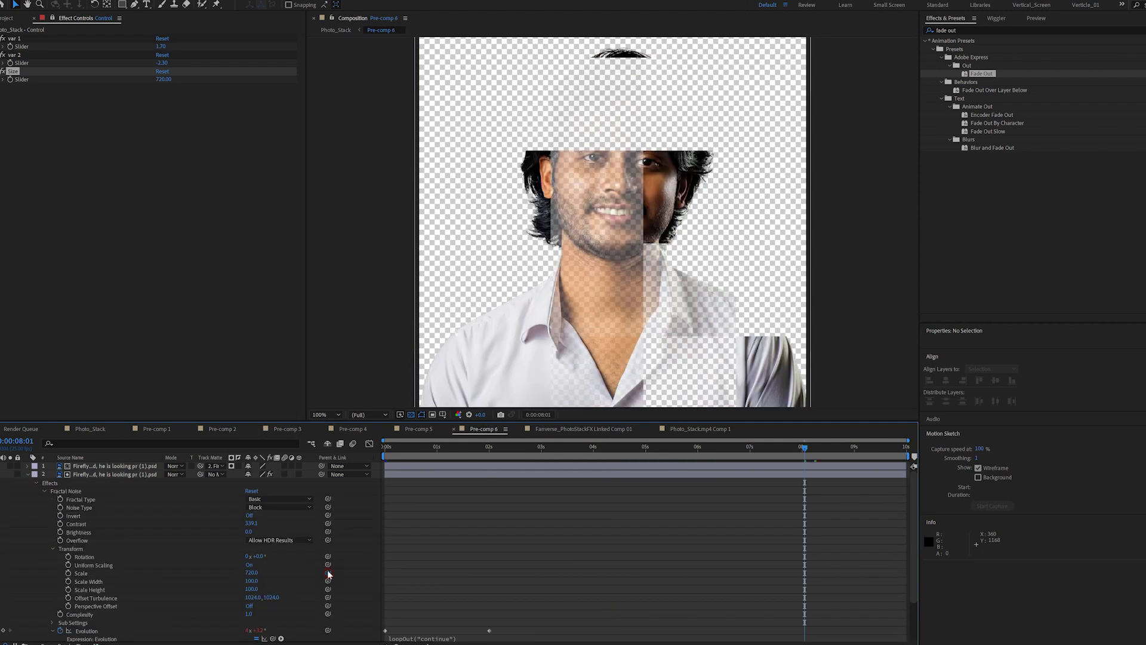
drag(327, 572, 13, 71)
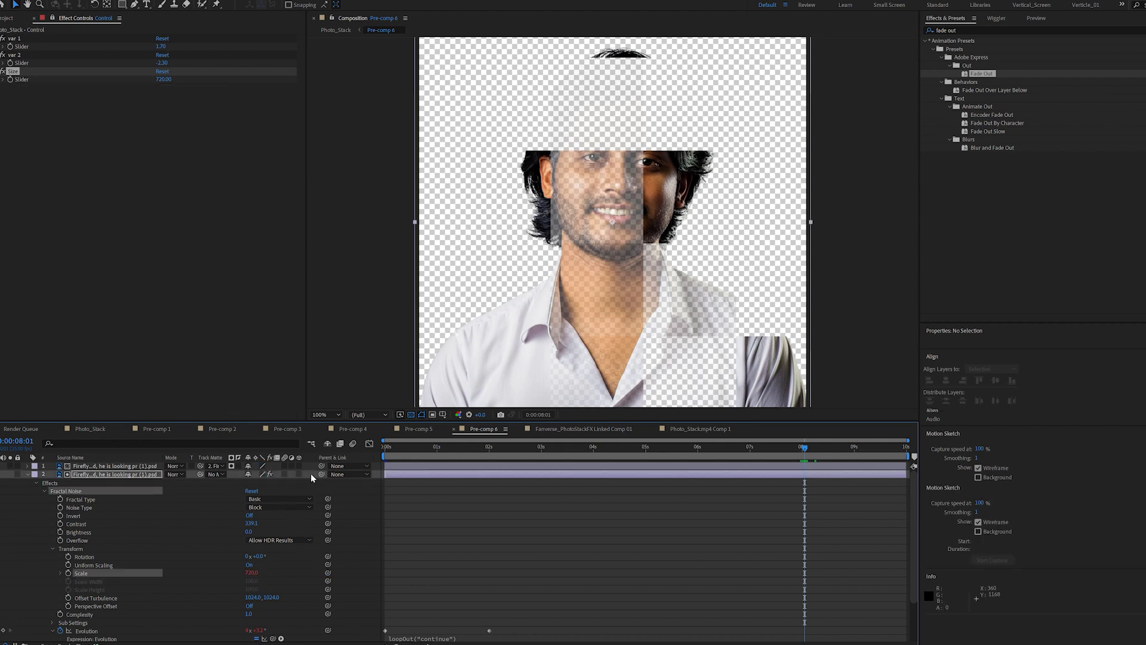
click(90, 428)
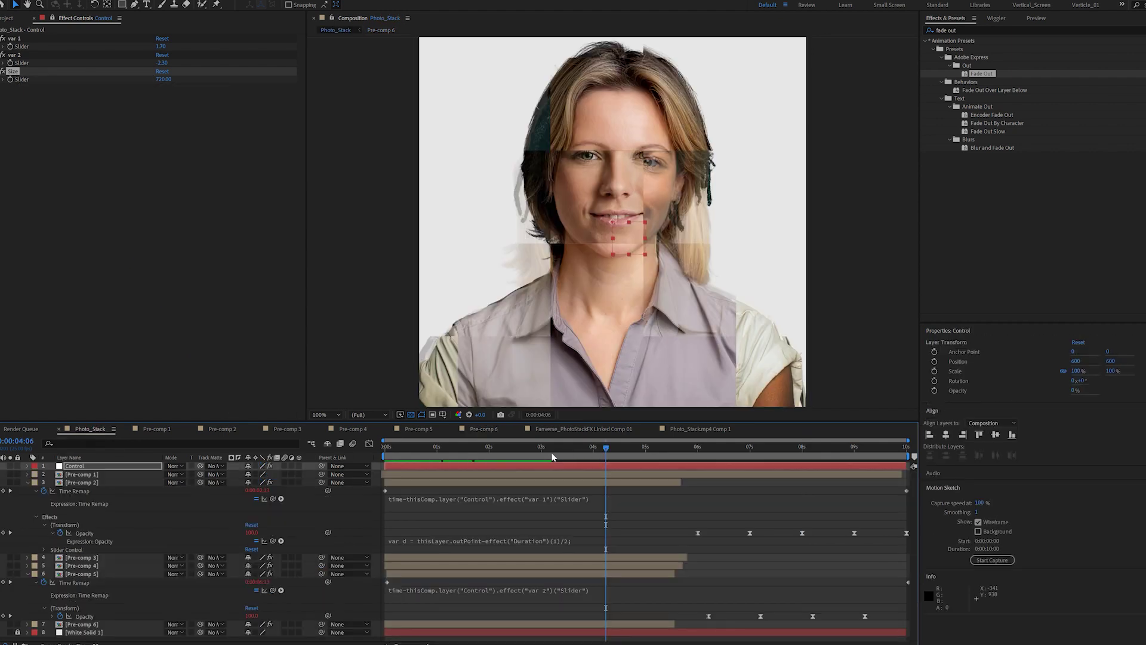
Scrub the Size slider down to 206.00 and preview the animation from the start
click(483, 455)
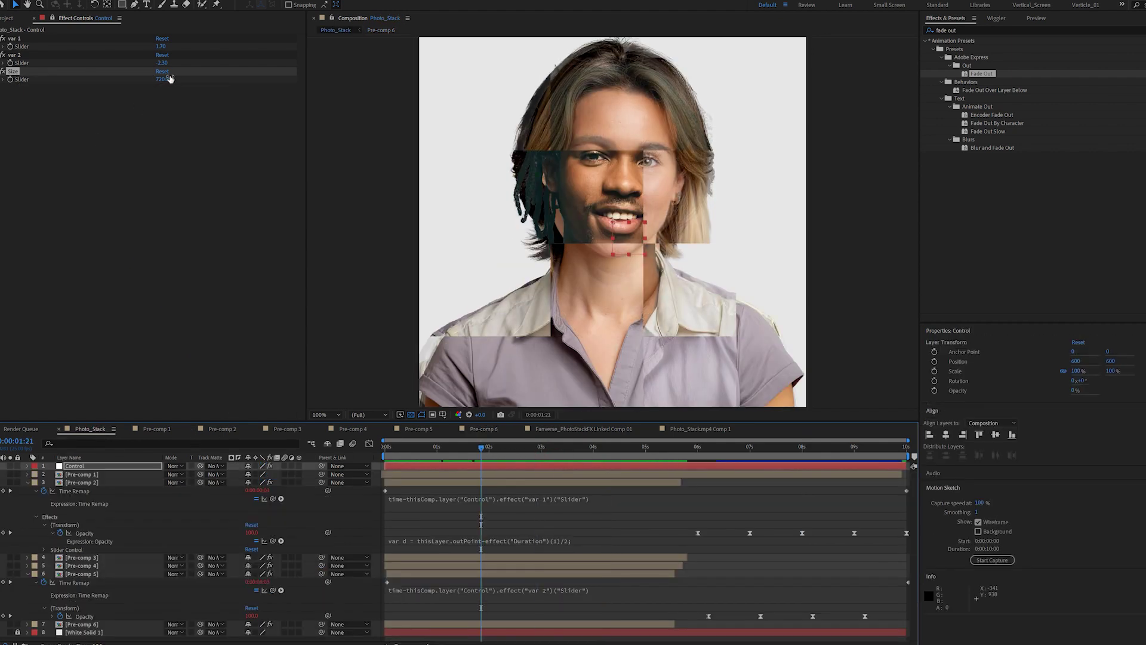
drag(165, 79, 68, 140)
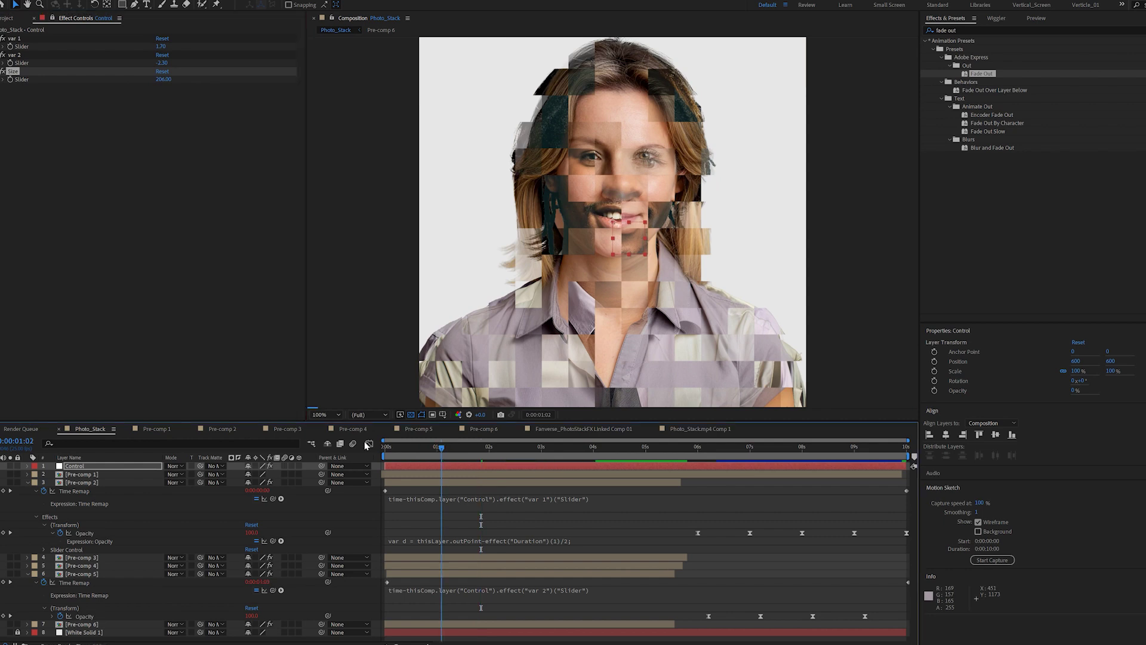
key(space)
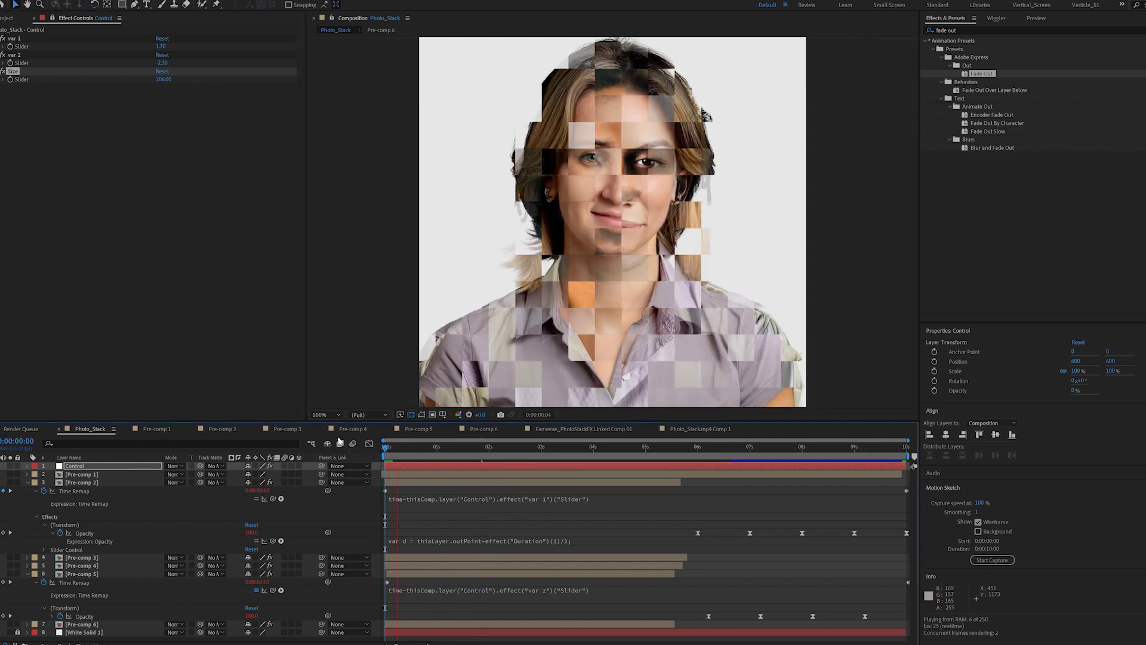